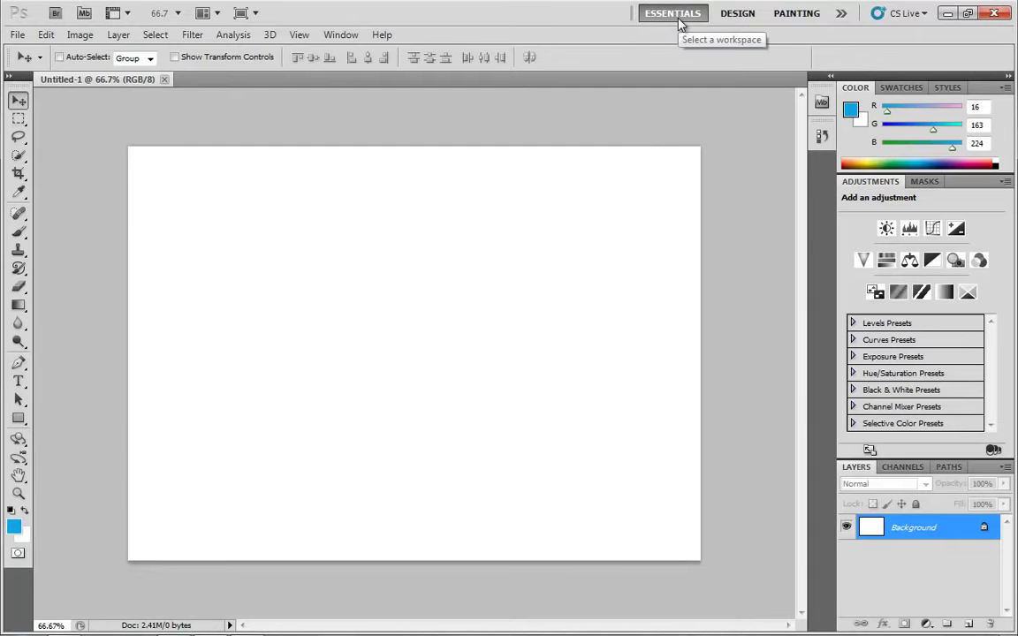
# Reset the Essentials workspace and minimize the Adjustments and Masks panel group to give the layer list more room
pyautogui.click(840, 15)
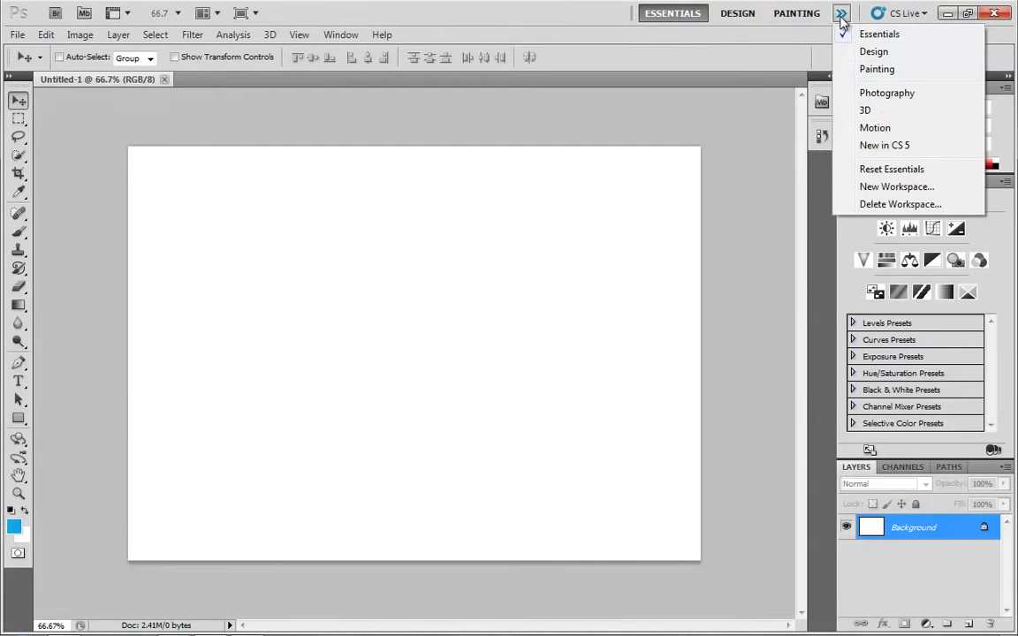
pyautogui.click(883, 169)
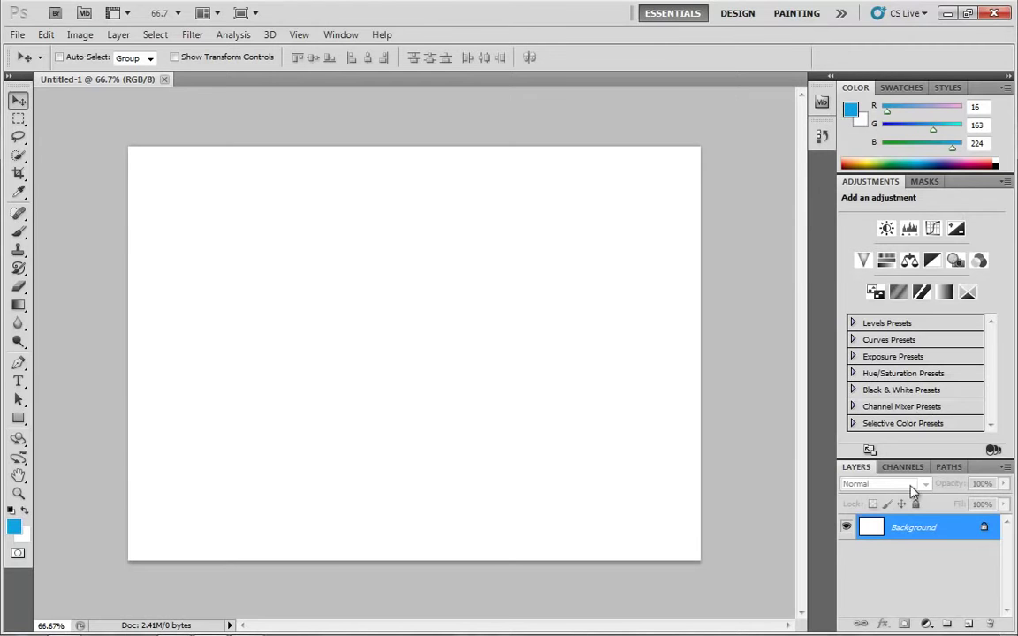
pyautogui.rightClick(967, 189)
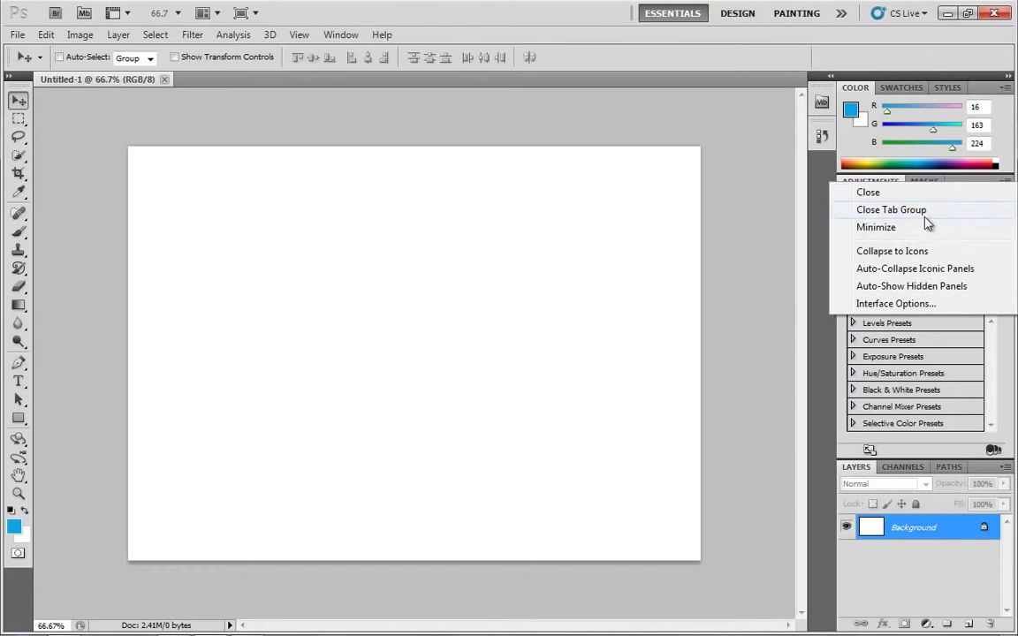
pyautogui.click(889, 229)
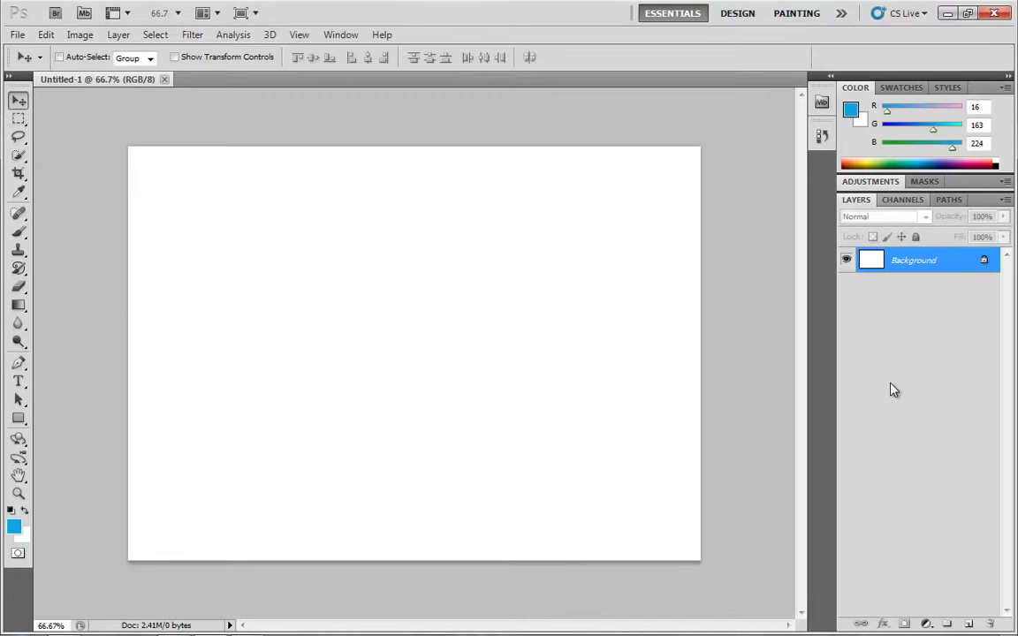
# Add a blank layer above the background and delete it, turning off the deletion confirmation for future use
pyautogui.click(969, 625)
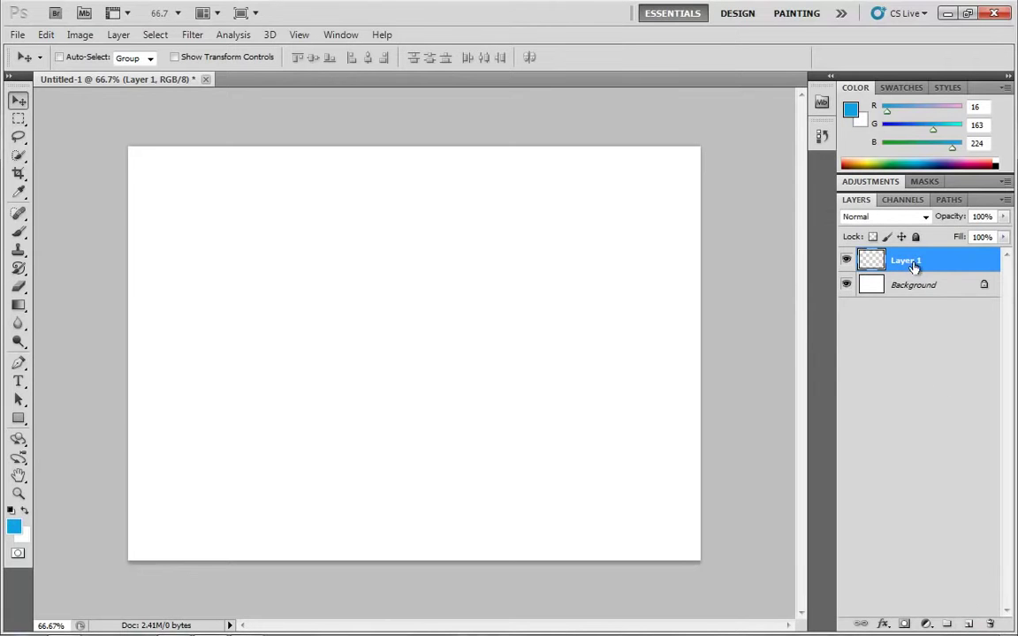
pyautogui.click(989, 626)
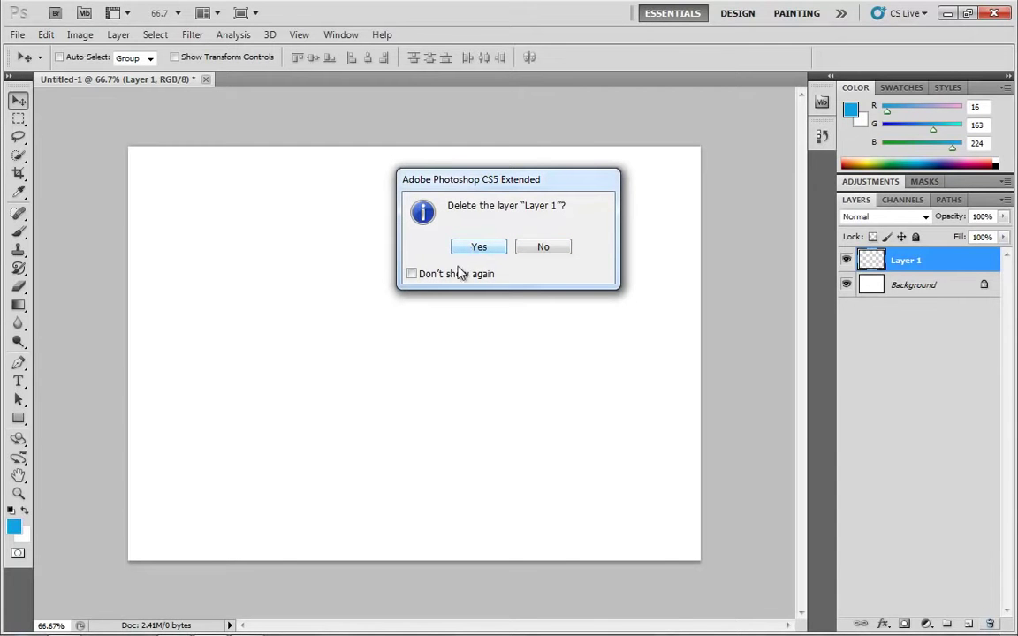
pyautogui.click(430, 274)
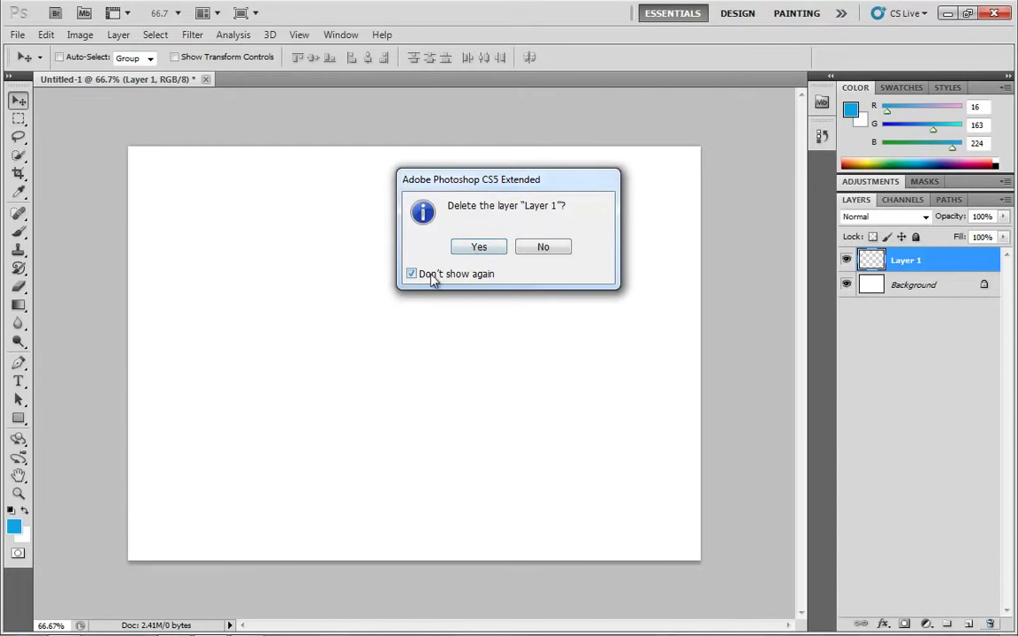
pyautogui.click(480, 248)
# Bring back the blank Layer 1 above the background, and delete it again
pyautogui.hotkey('ctrl', 'z')
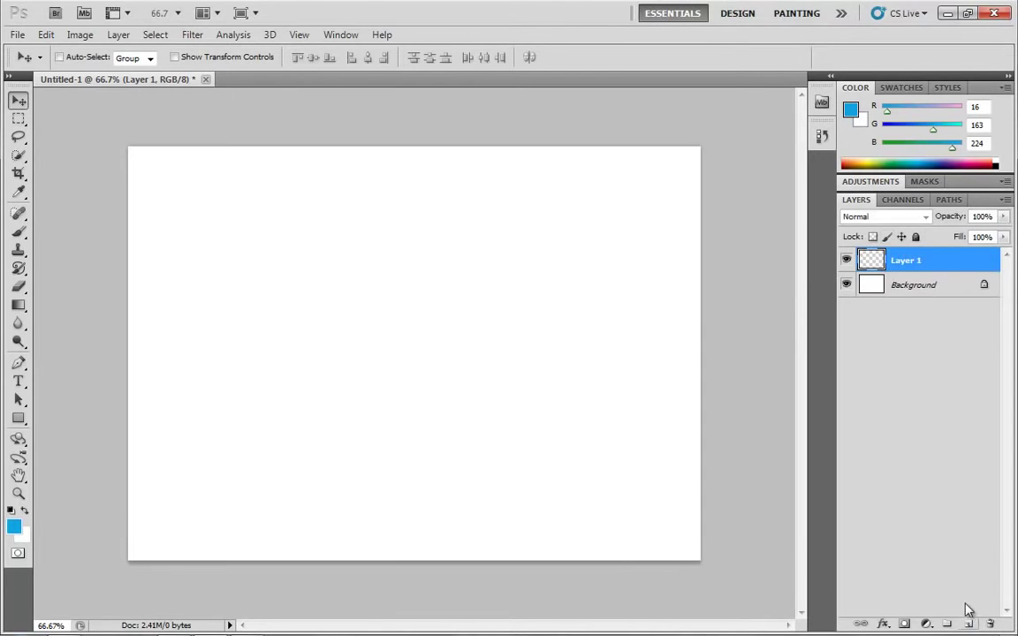
pyautogui.moveTo(910, 260); pyautogui.dragTo(989, 624)
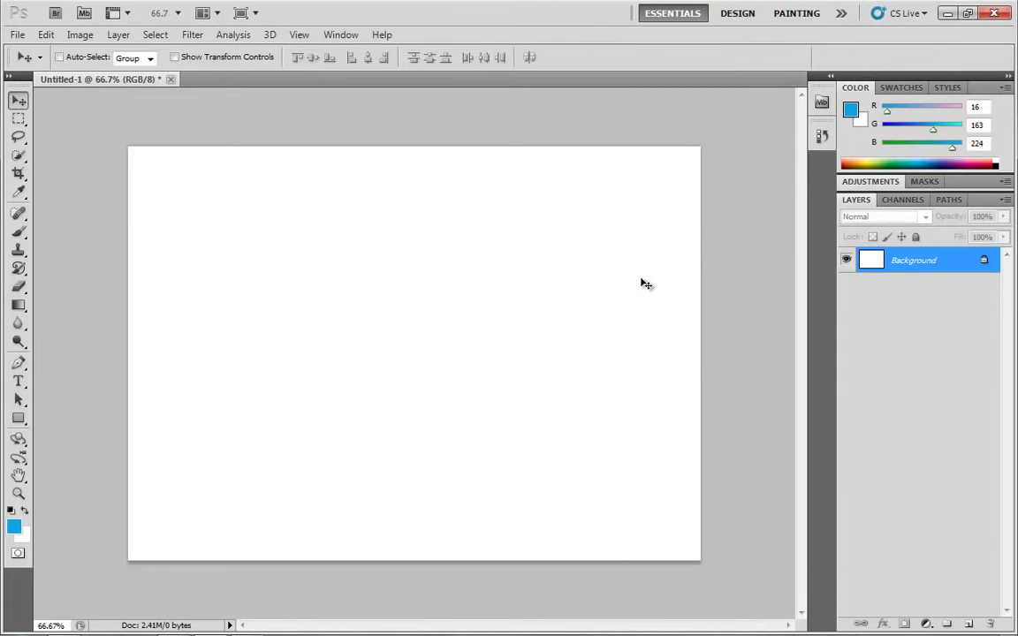
# Create a new layer named MyLayer with an Orange color label, Normal mode and 100% opacity
pyautogui.click(118, 36)
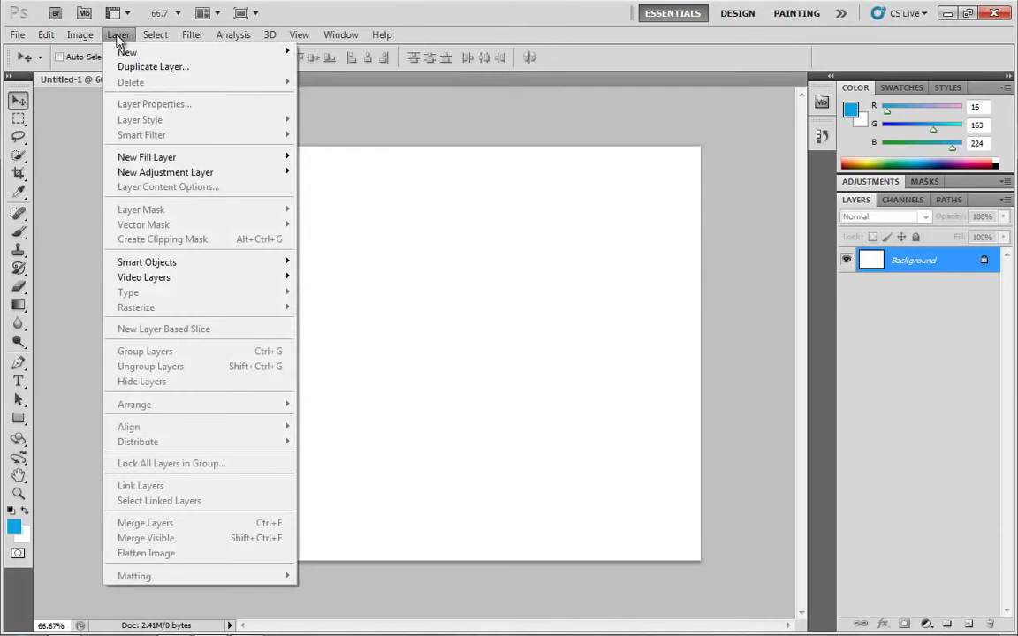
pyautogui.moveTo(110, 51)
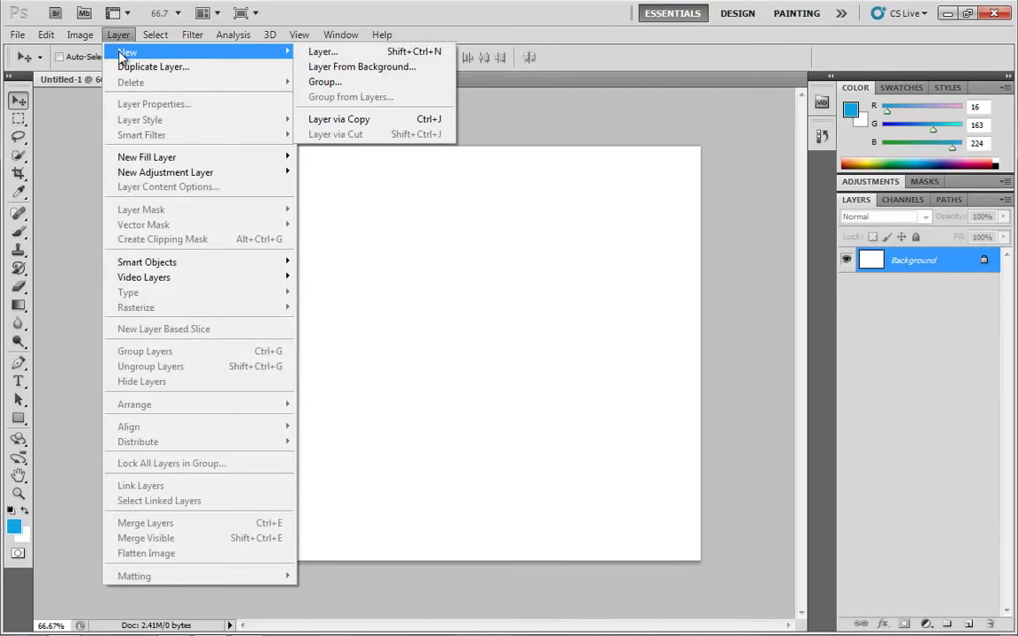
pyautogui.click(356, 52)
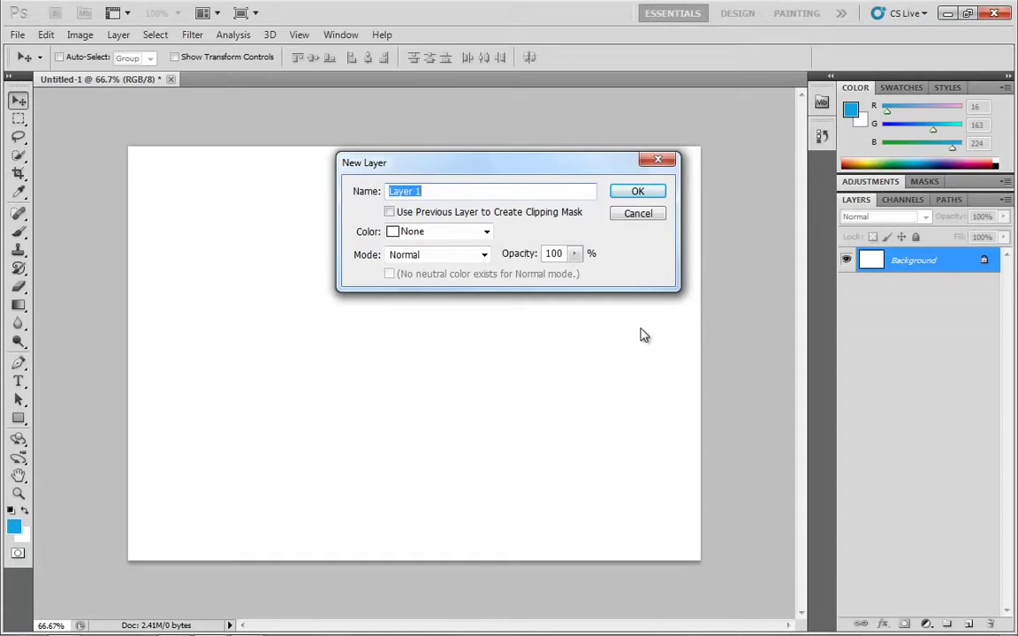
pyautogui.write('MyLayer')
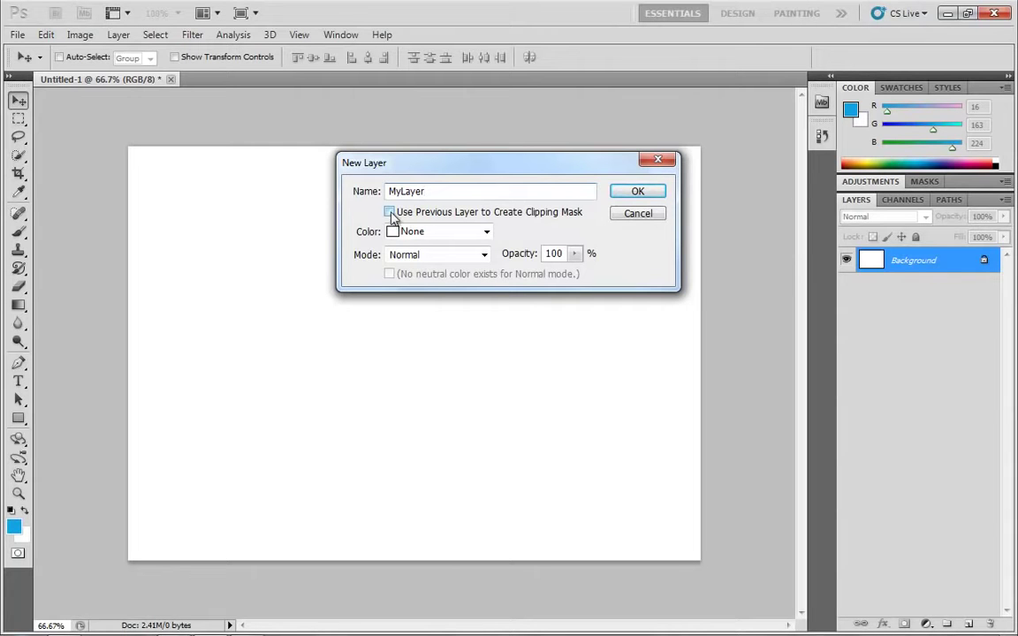
pyautogui.click(454, 233)
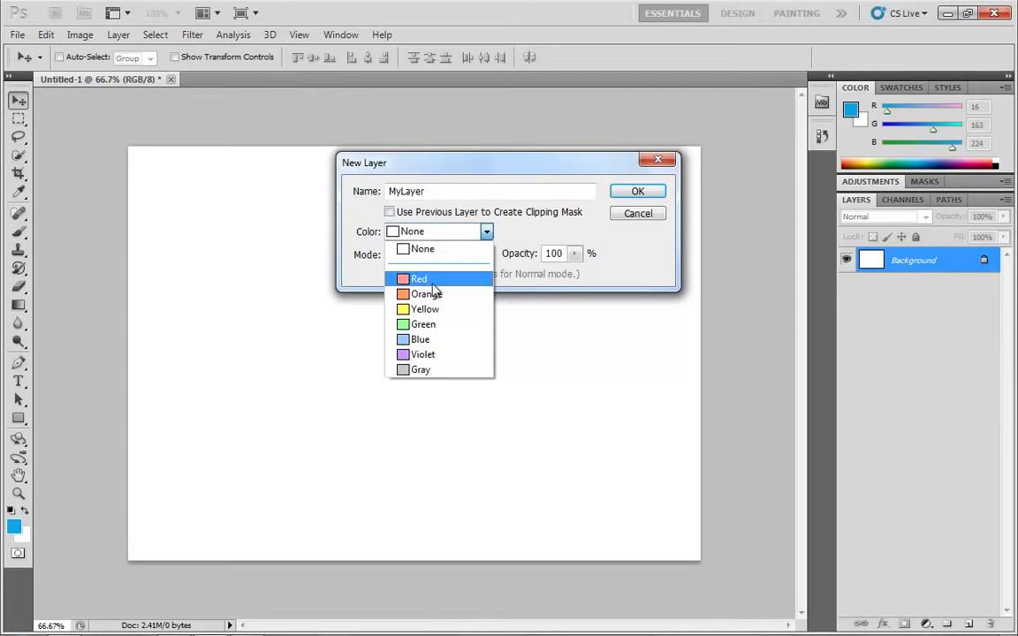
pyautogui.click(433, 295)
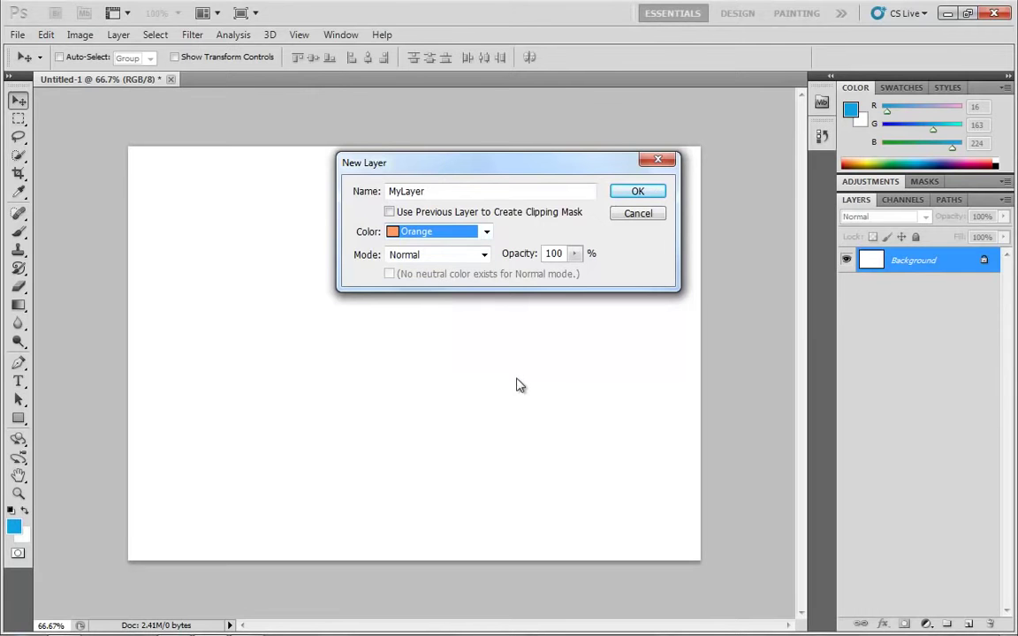
pyautogui.click(483, 256)
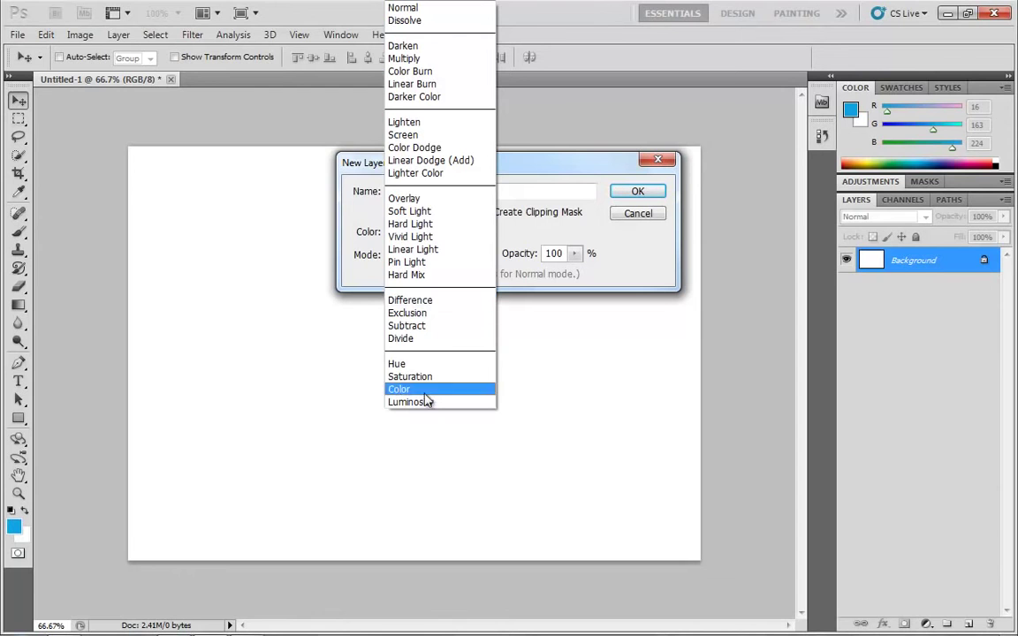
pyautogui.click(658, 261)
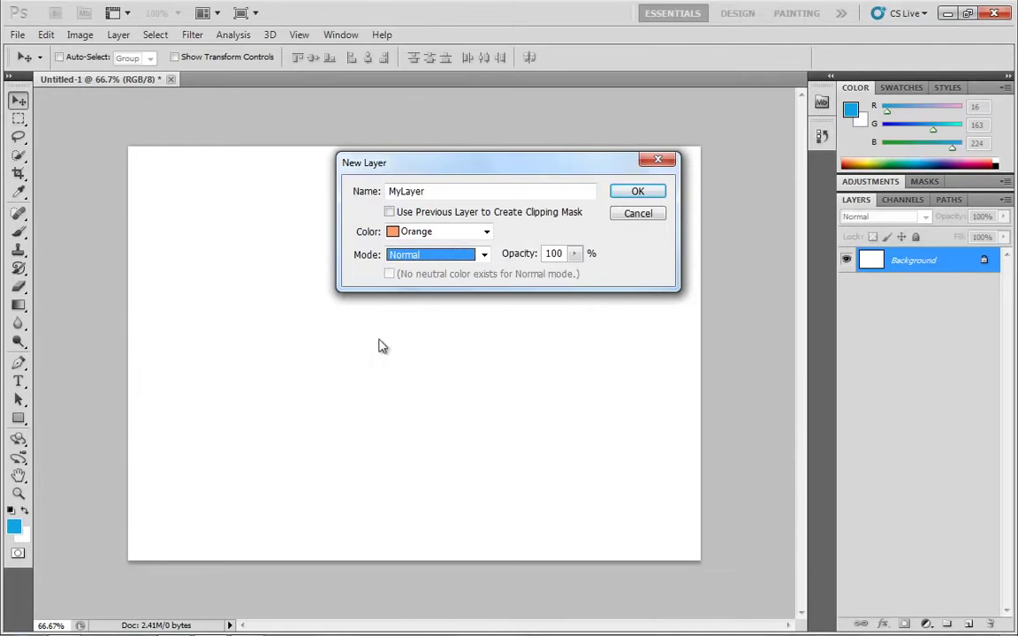
pyautogui.click(642, 196)
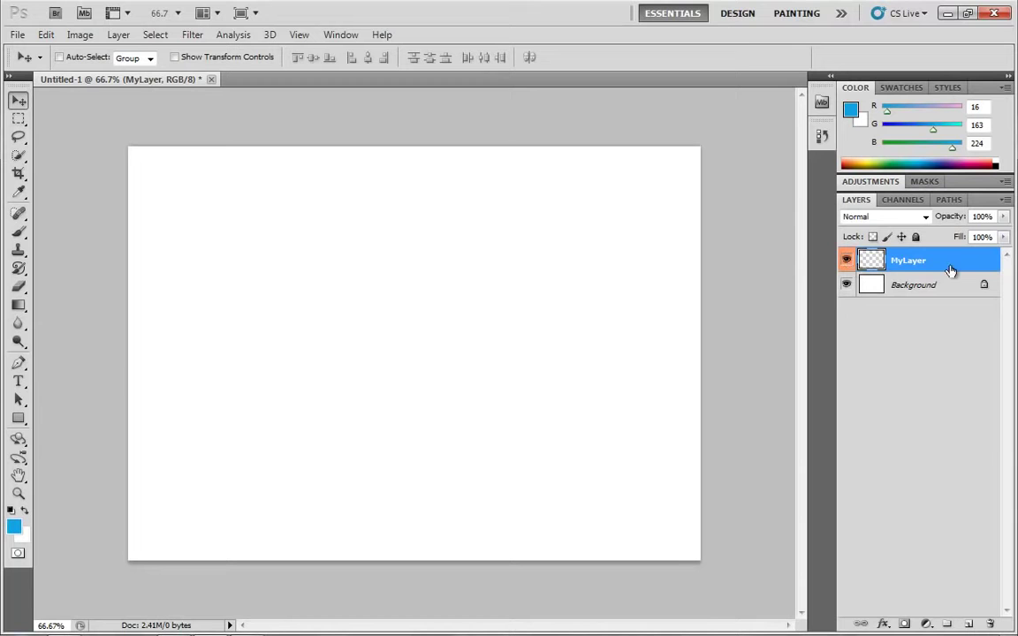
# Delete the MyLayer layer and add a blank layer with default settings above the background
pyautogui.moveTo(934, 259); pyautogui.dragTo(988, 626)
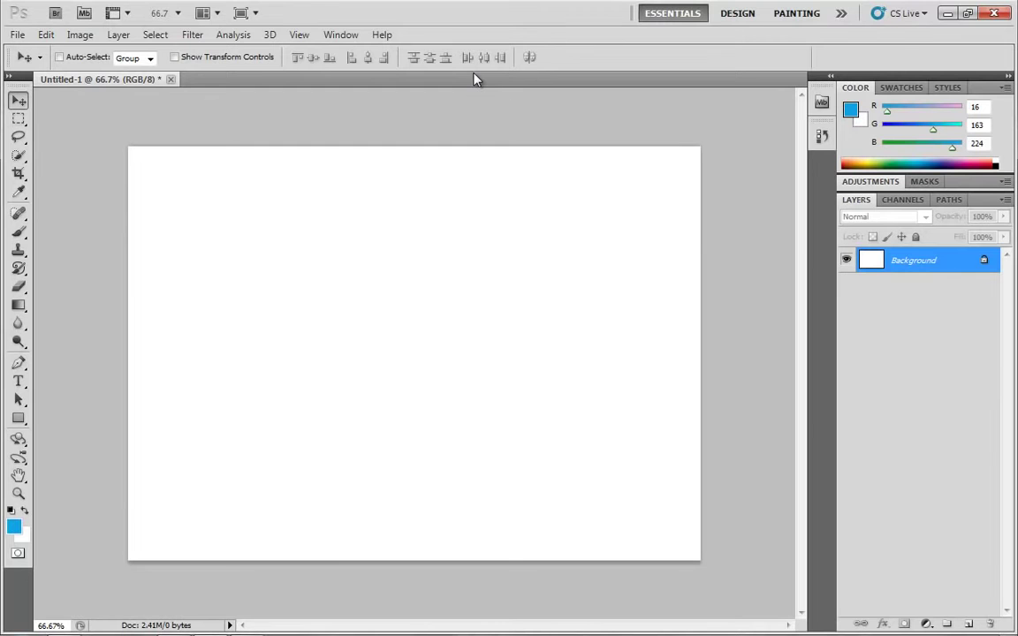
pyautogui.hotkey('ctrl', 'shift', 'n')
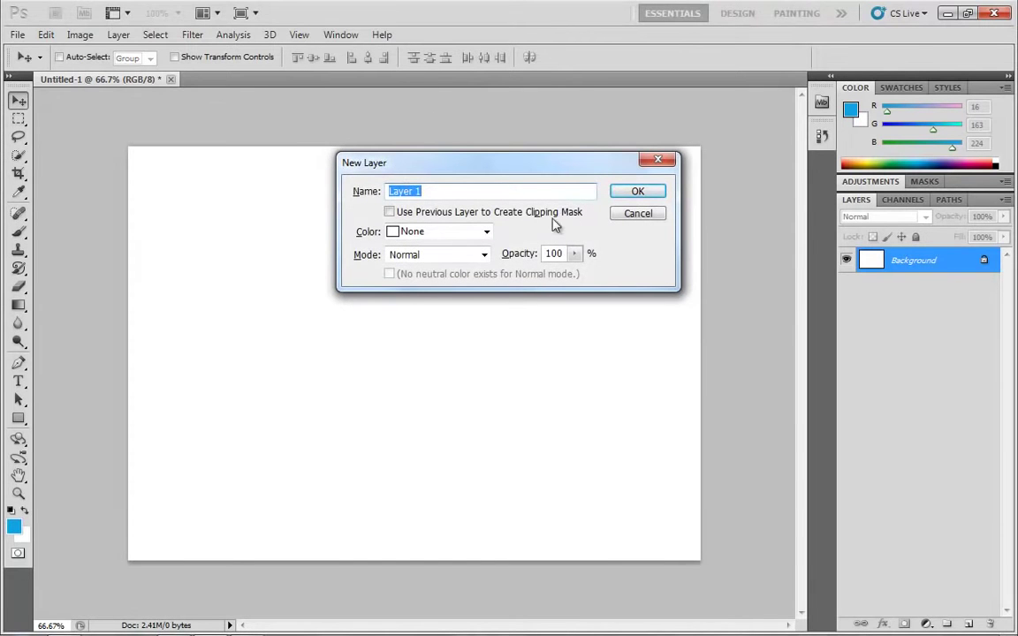
pyautogui.click(638, 213)
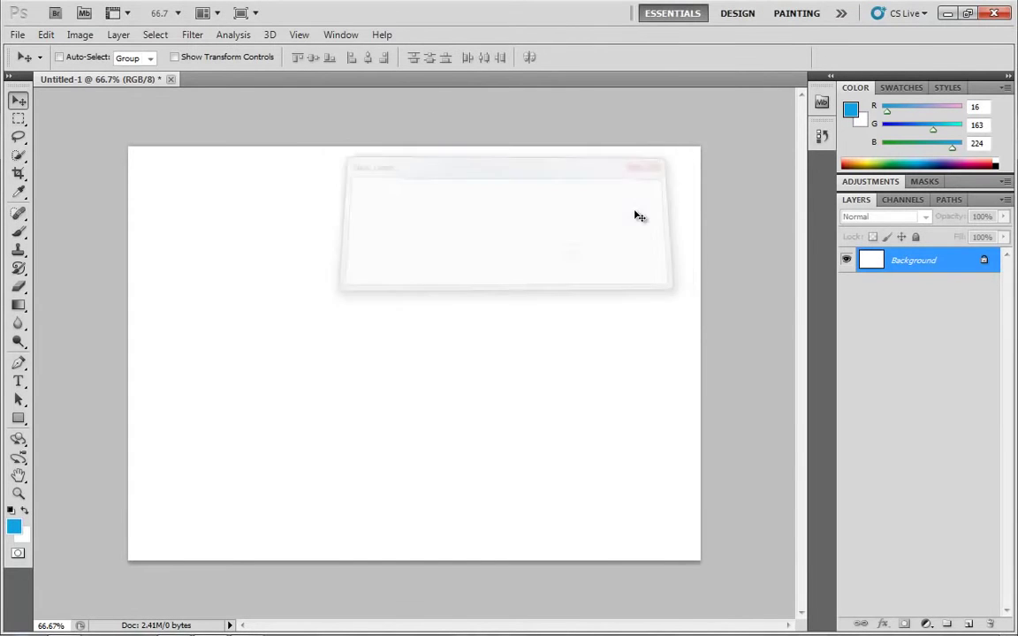
pyautogui.click(969, 623)
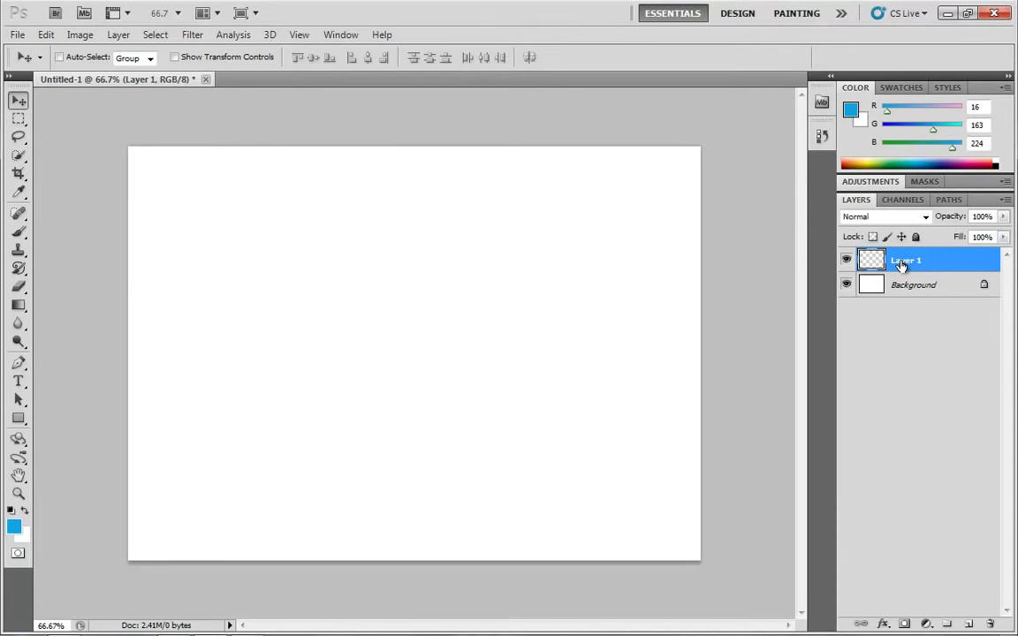
# Examine the name and color label options in the properties of Layer 1, leaving them as they are
pyautogui.click(945, 267)
pyautogui.doubleClick(897, 261)
pyautogui.click(871, 265)
pyautogui.rightClick(921, 266)
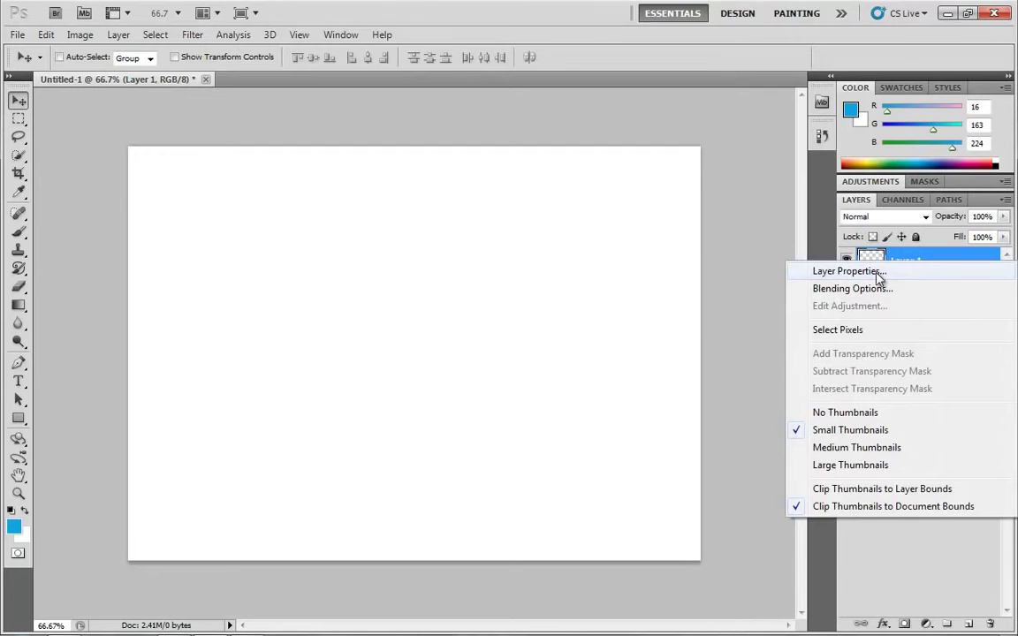
pyautogui.click(879, 272)
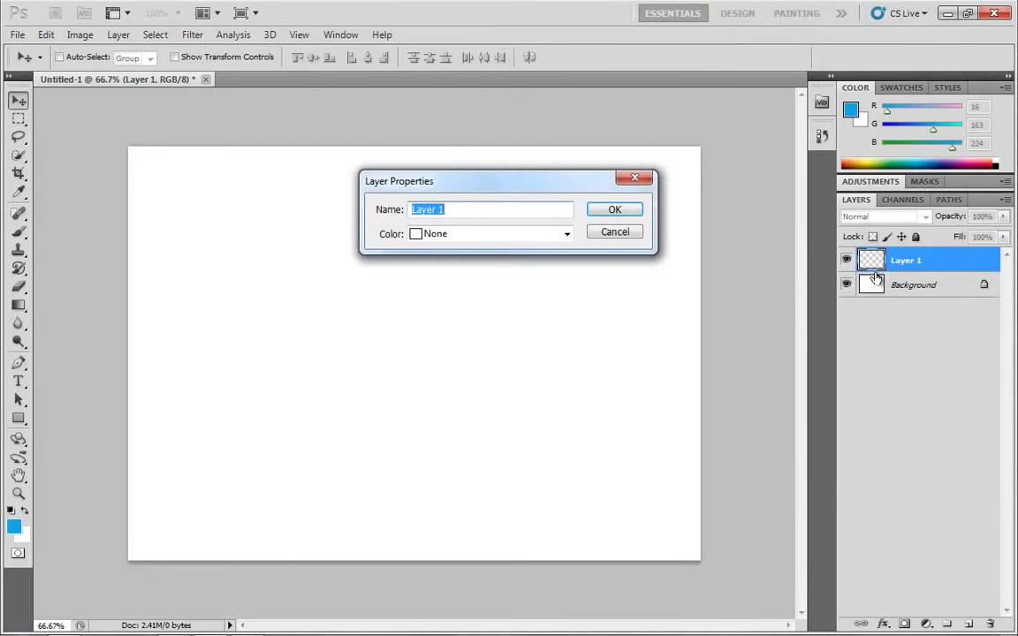
pyautogui.click(566, 238)
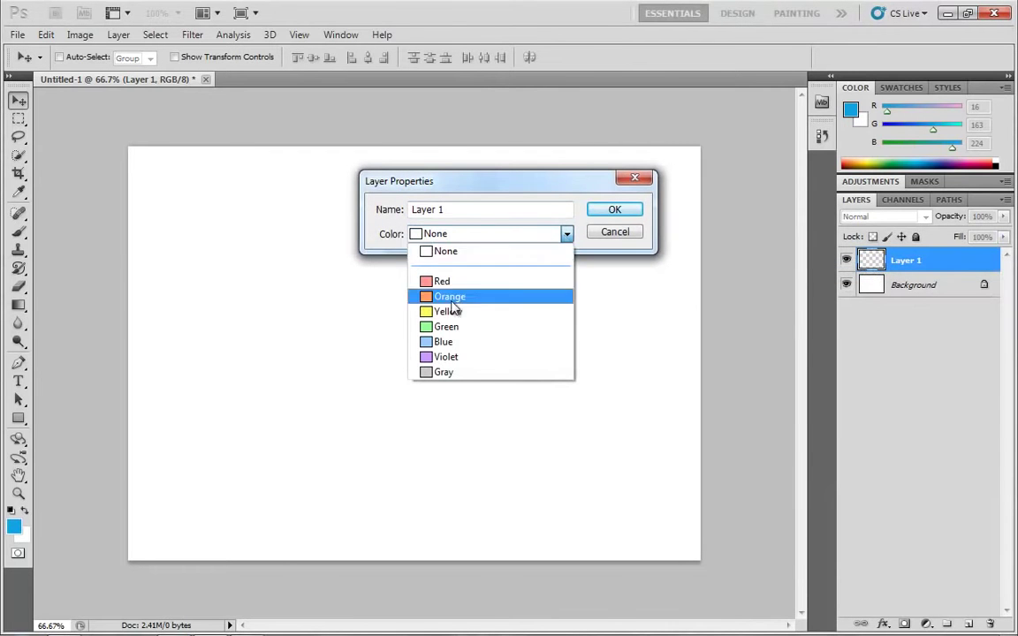
pyautogui.click(470, 210)
pyautogui.click(634, 178)
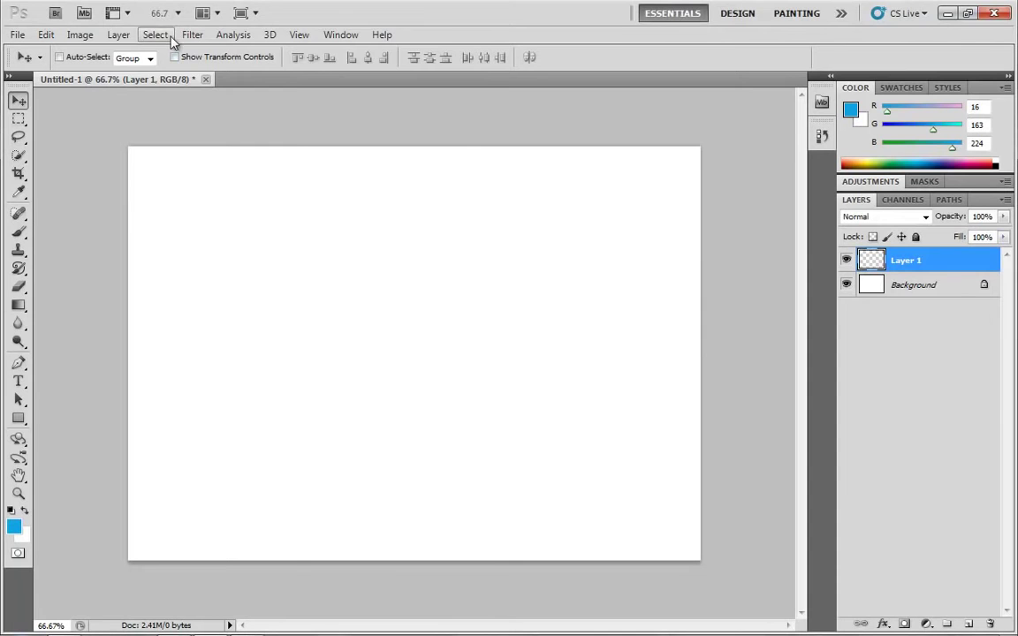
# Review the New Layer options without creating a layer, and look through the blend modes for Layer 1, keeping Normal
pyautogui.click(119, 35)
pyautogui.moveTo(193, 50)
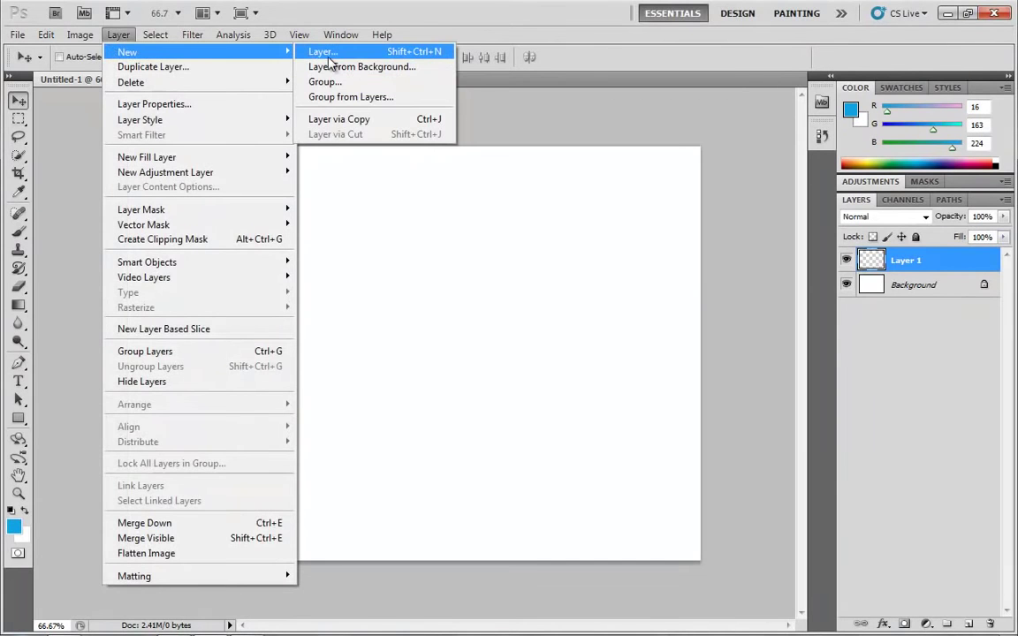
pyautogui.click(328, 58)
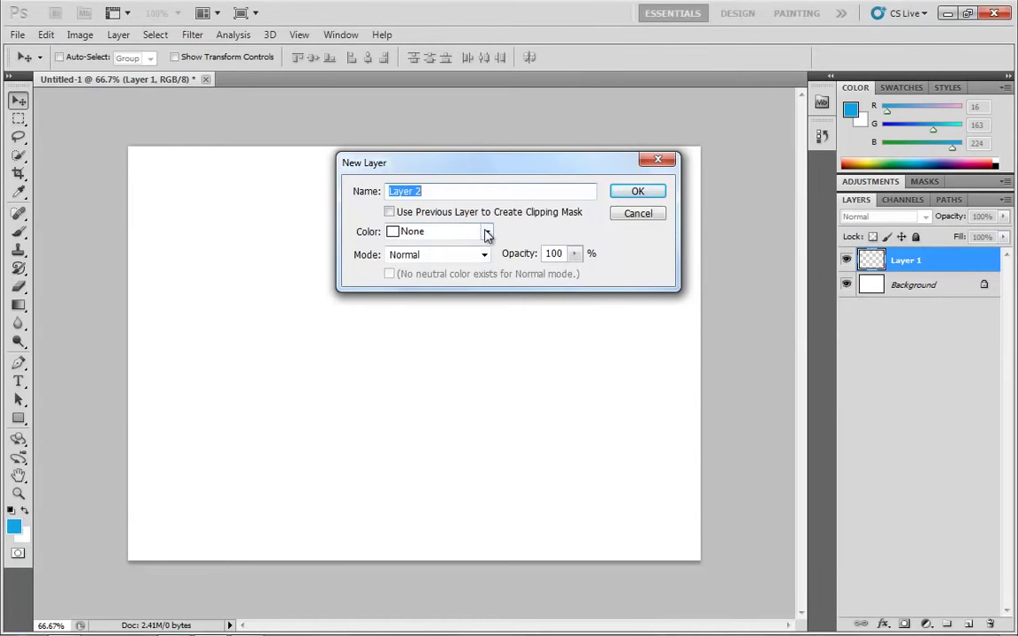
pyautogui.click(645, 214)
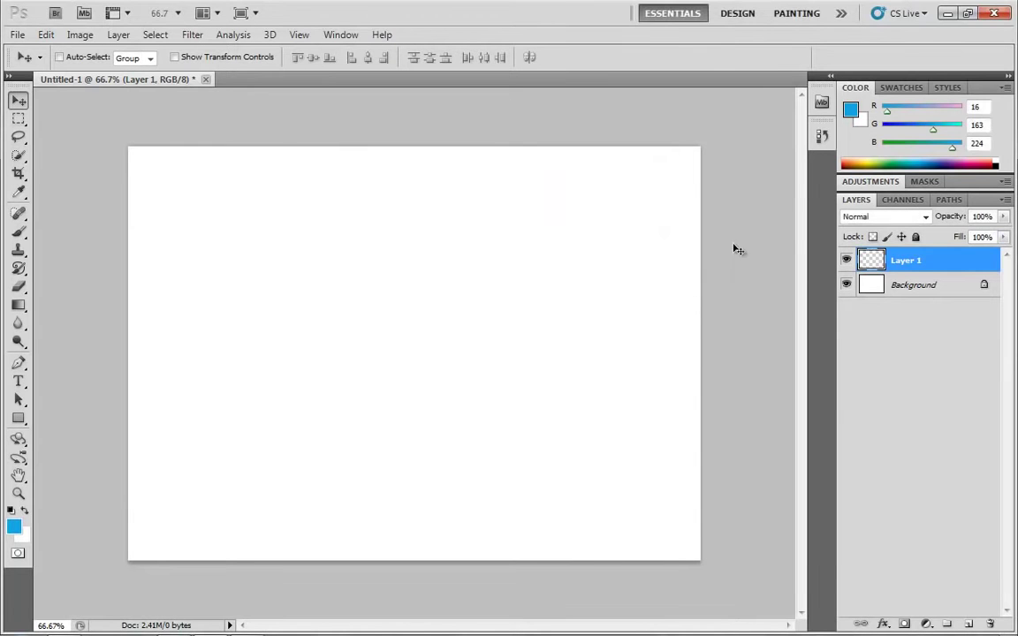
pyautogui.click(925, 217)
pyautogui.click(883, 230)
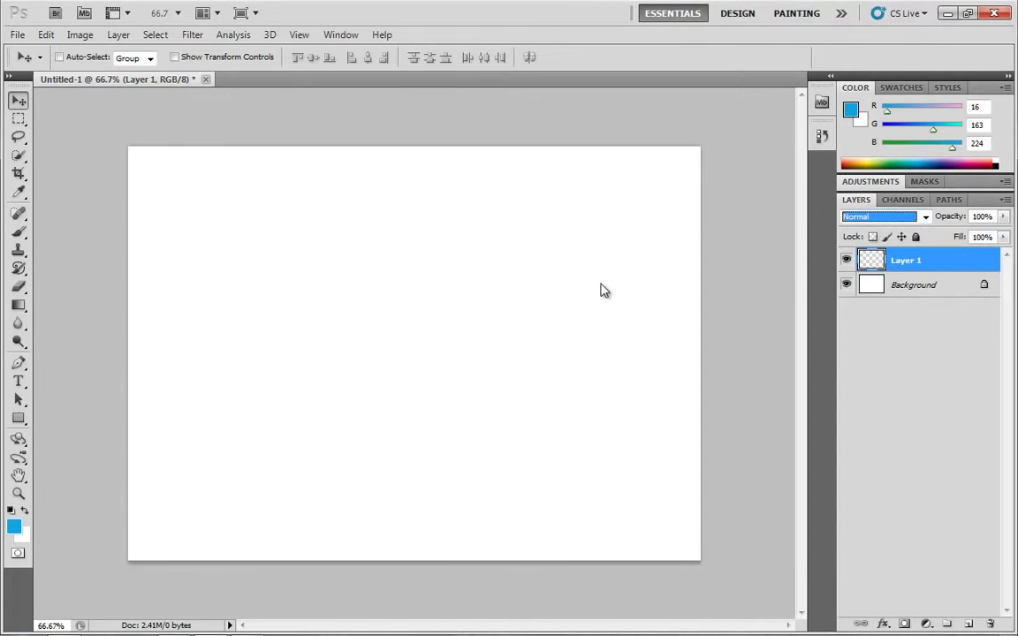
# Set the foreground color to a deeper blue, RGB 16, 75, 224
pyautogui.click(13, 527)
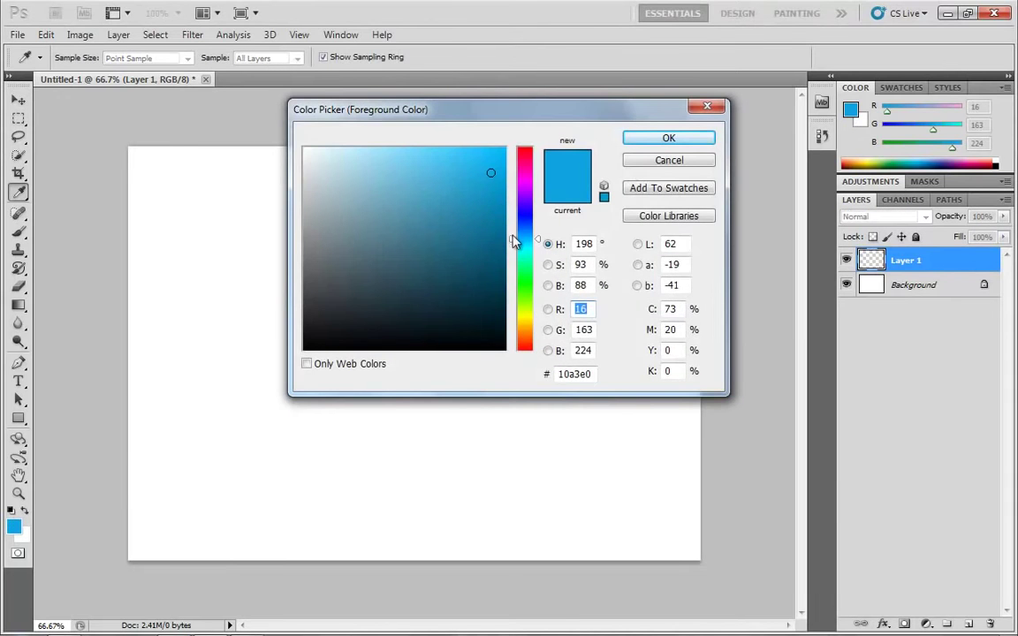
pyautogui.moveTo(519, 235); pyautogui.dragTo(526, 226)
pyautogui.click(667, 140)
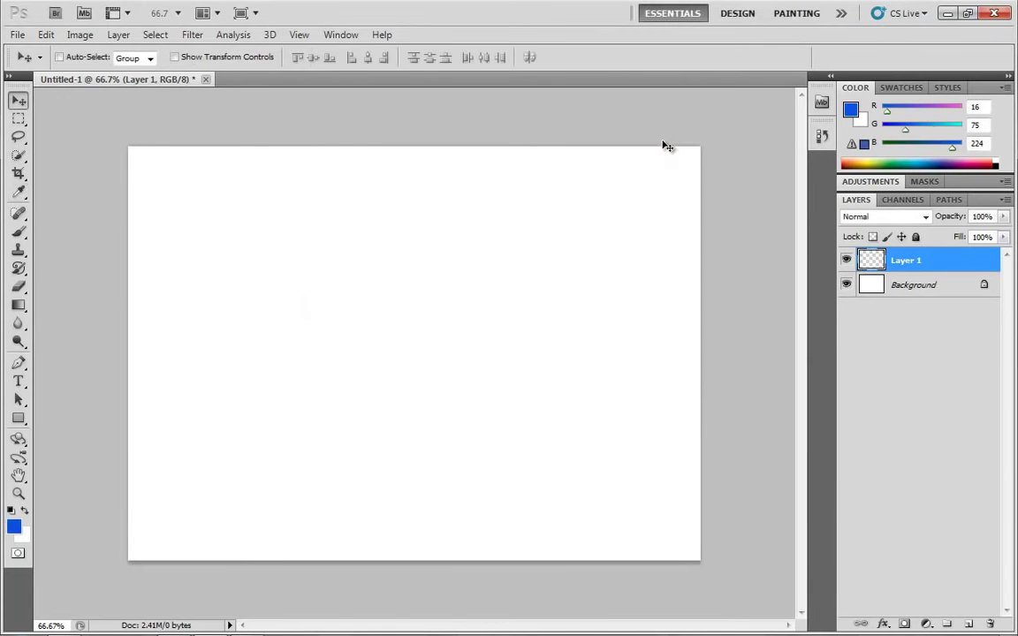
# Paint a large numeral 1 with a curved base in the middle of Layer 1, using a 30-pixel Brush
pyautogui.press('b')
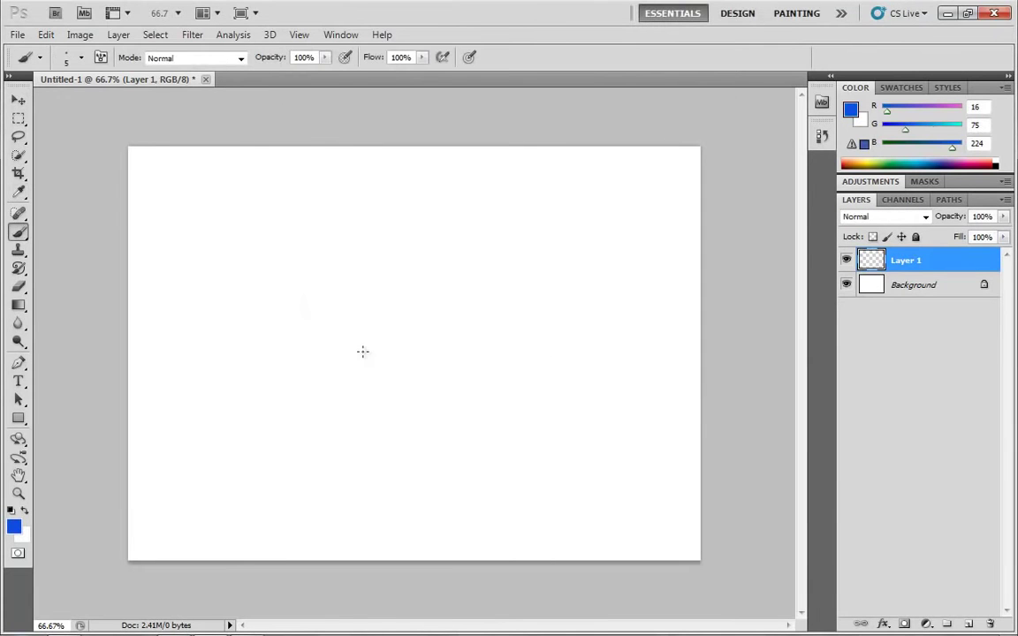
pyautogui.press(']')
pyautogui.press(']')
pyautogui.press(']')
pyautogui.press(']')
pyautogui.press(']')
pyautogui.press(']')
pyautogui.press('[')
pyautogui.moveTo(375, 293)
pyautogui.mouseDown()
pyautogui.moveTo(427, 239)
pyautogui.moveTo(417, 391)
pyautogui.mouseUp()
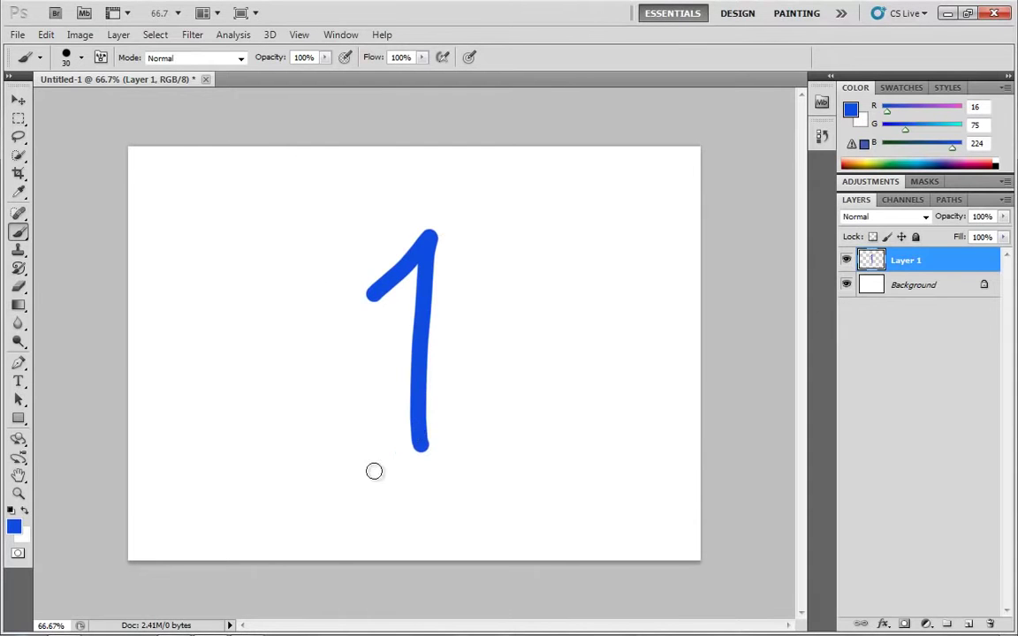
pyautogui.moveTo(354, 479); pyautogui.dragTo(485, 458)
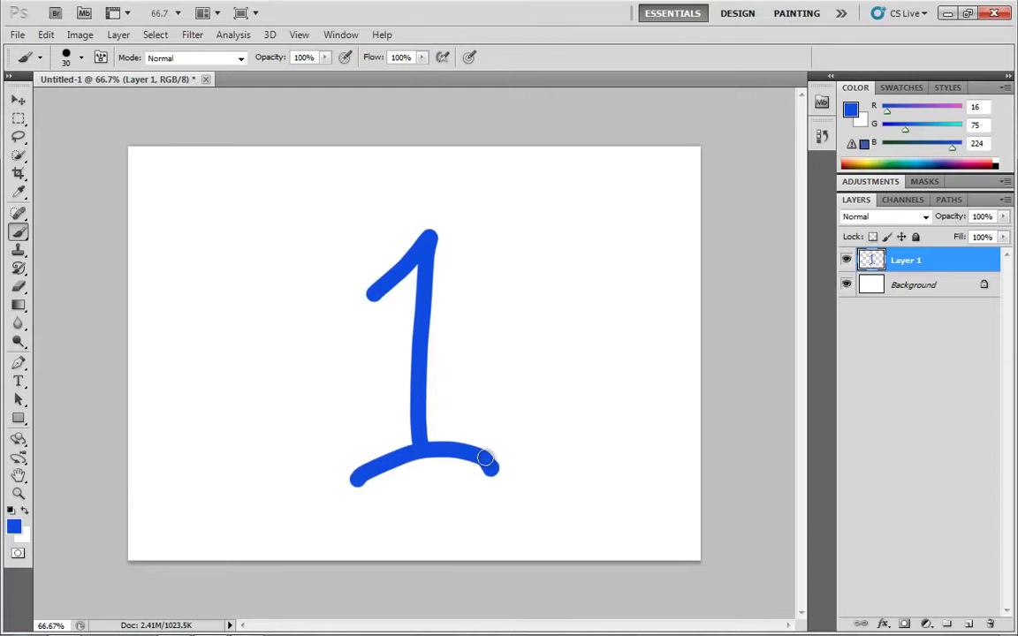
# Add a new layer above Layer 1 and paint a large red numeral 2 on it, using RGB 224, 16, 16
pyautogui.click(969, 625)
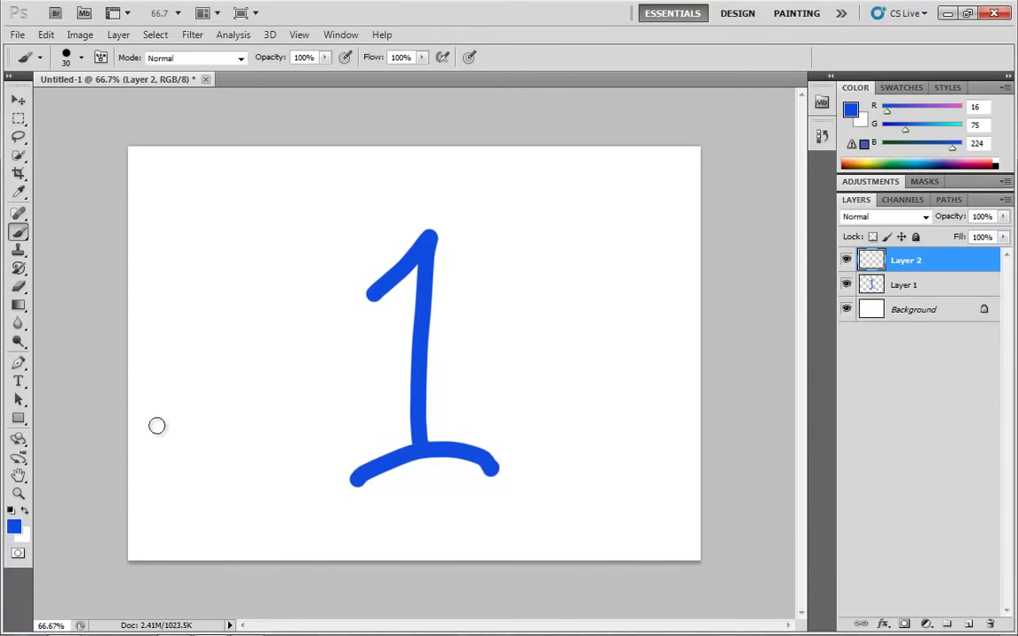
pyautogui.click(14, 528)
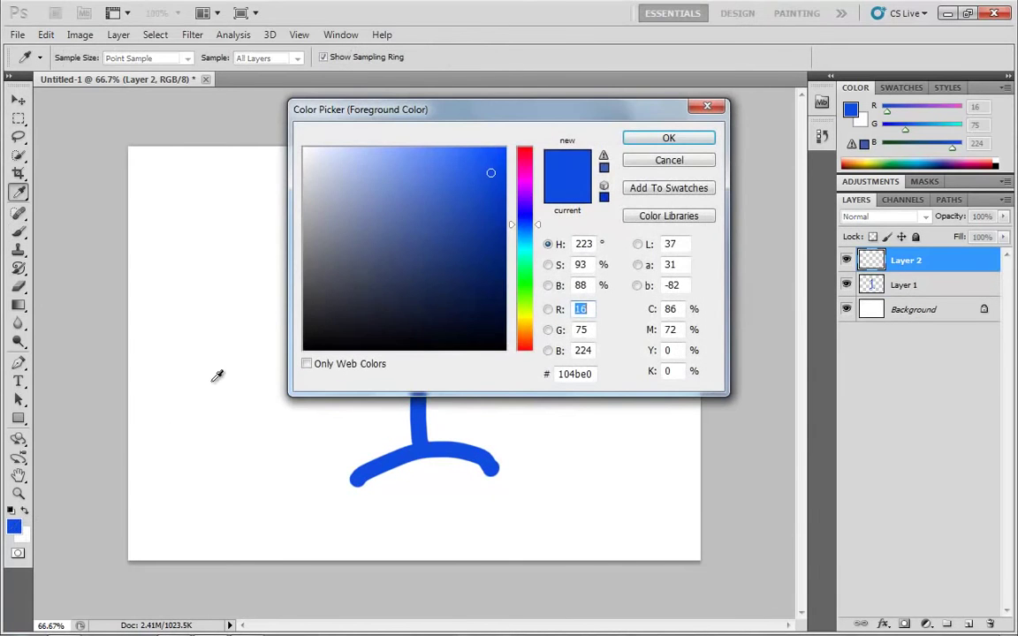
pyautogui.moveTo(528, 163); pyautogui.dragTo(528, 146)
pyautogui.click(633, 138)
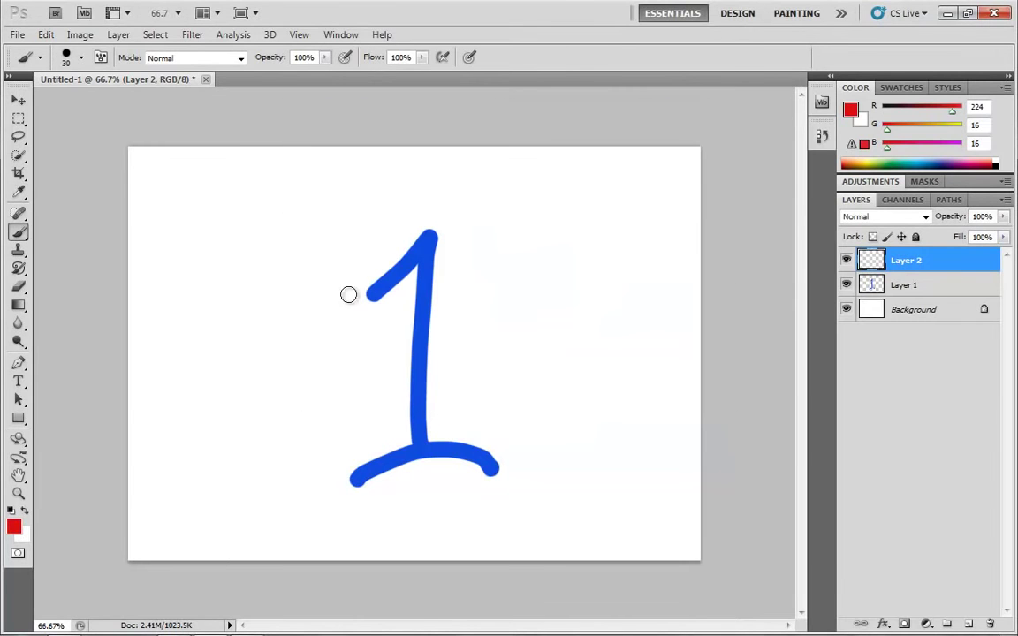
pyautogui.moveTo(333, 303)
pyautogui.mouseDown()
pyautogui.moveTo(359, 263)
pyautogui.moveTo(434, 397)
pyautogui.moveTo(422, 374)
pyautogui.moveTo(536, 410)
pyautogui.mouseUp()
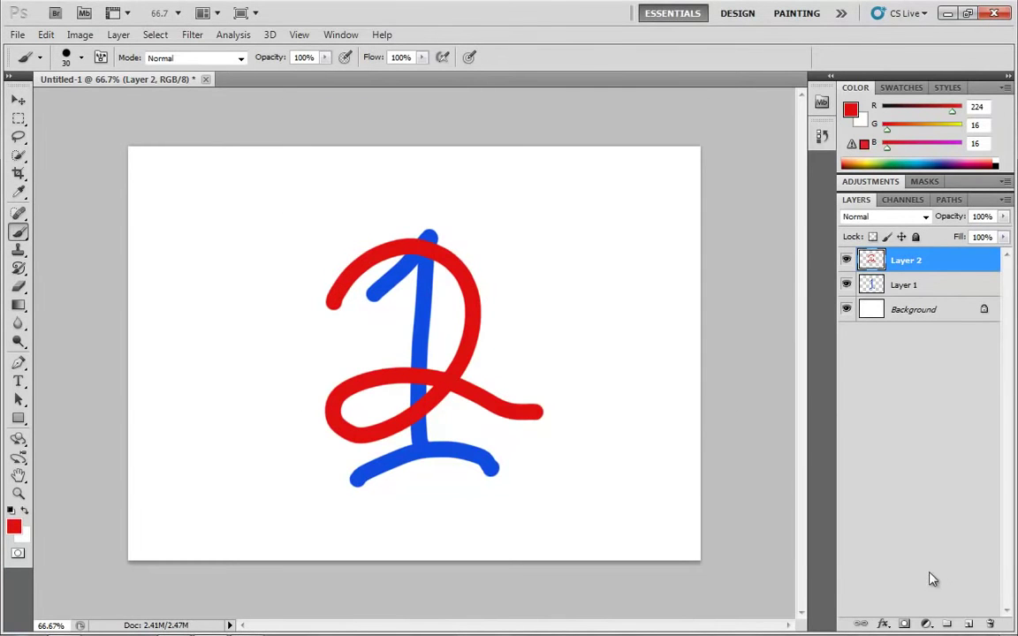
# Add a new layer above Layer 2 and paint a large green numeral 3 on it, using RGB 45, 224, 16
pyautogui.click(969, 625)
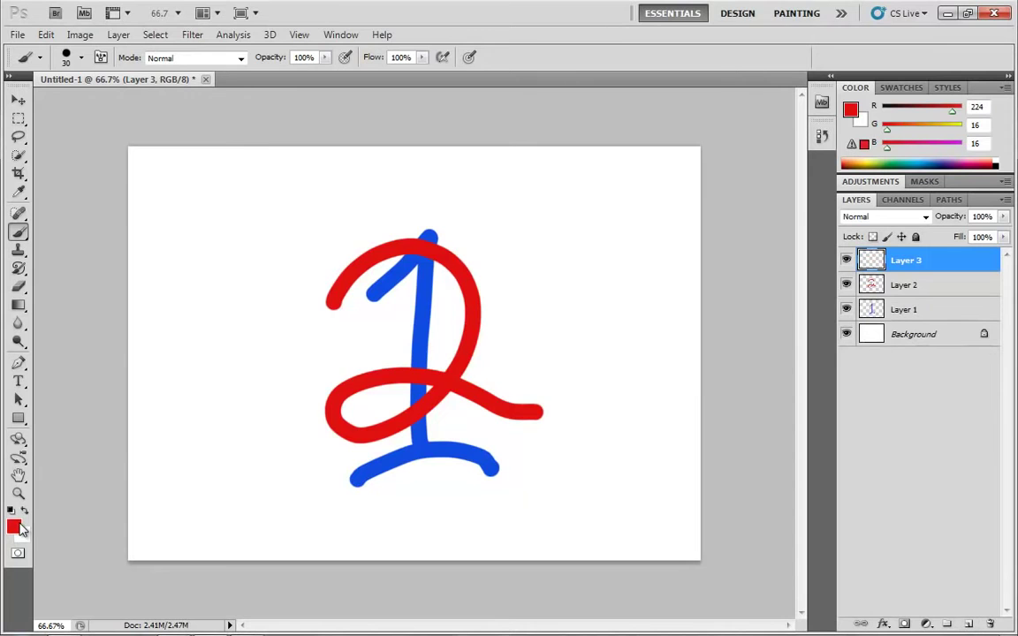
pyautogui.click(13, 526)
pyautogui.click(524, 287)
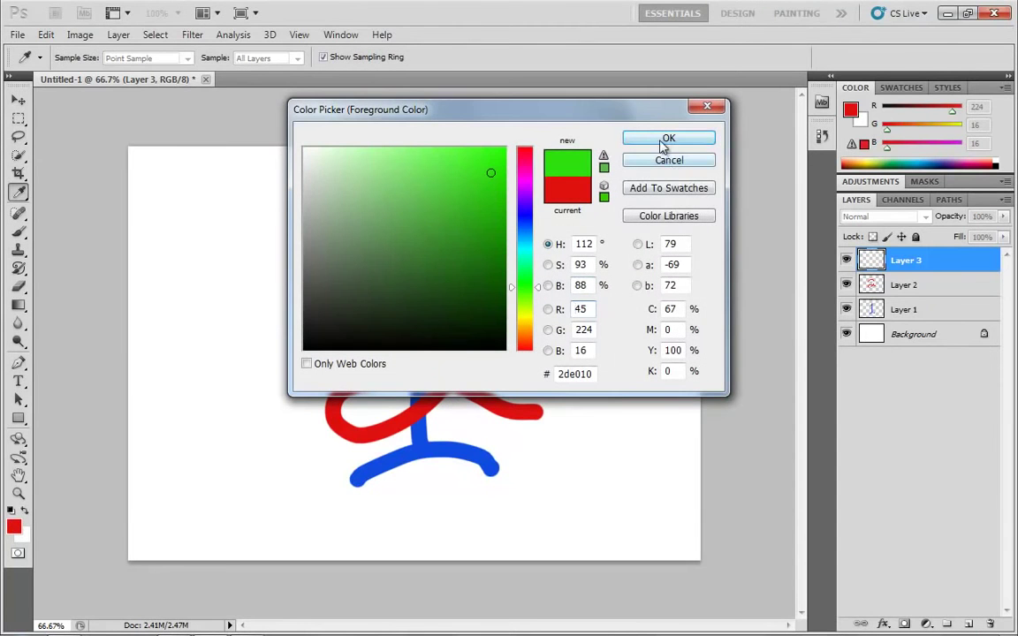
pyautogui.click(666, 140)
pyautogui.moveTo(318, 281)
pyautogui.mouseDown()
pyautogui.moveTo(409, 330)
pyautogui.moveTo(300, 389)
pyautogui.mouseUp()
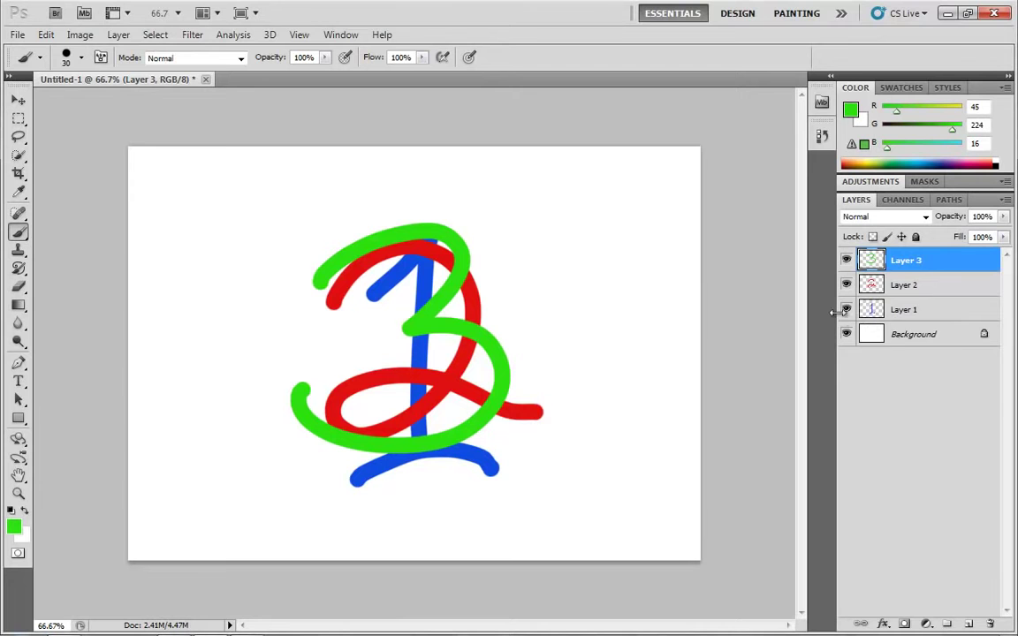
# Add a Solid Color fill layer directly above the Background in dark gray, hex 2a2a2a
pyautogui.click(914, 336)
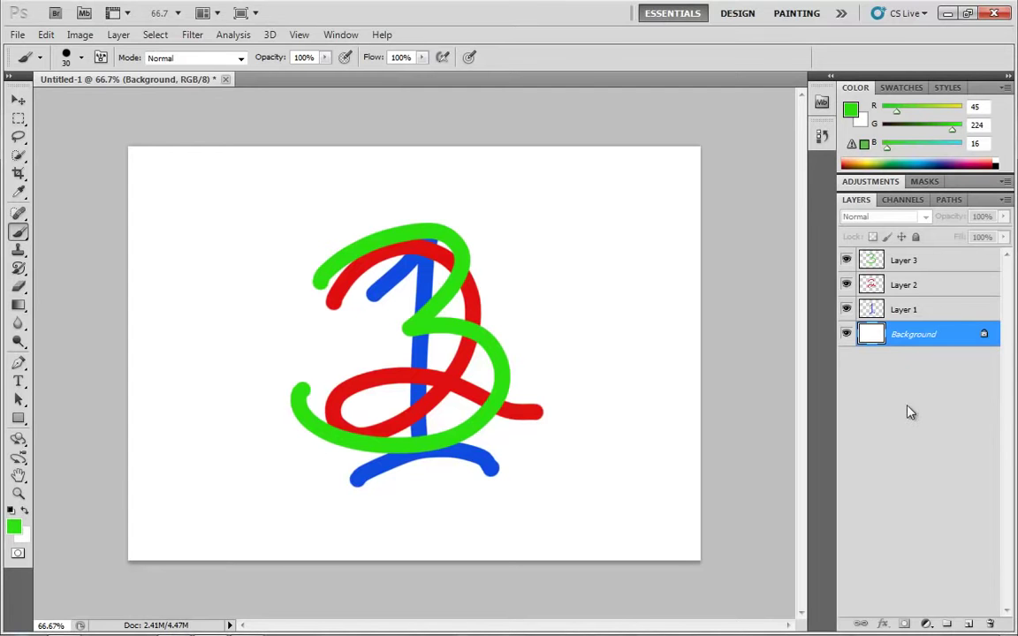
pyautogui.click(926, 624)
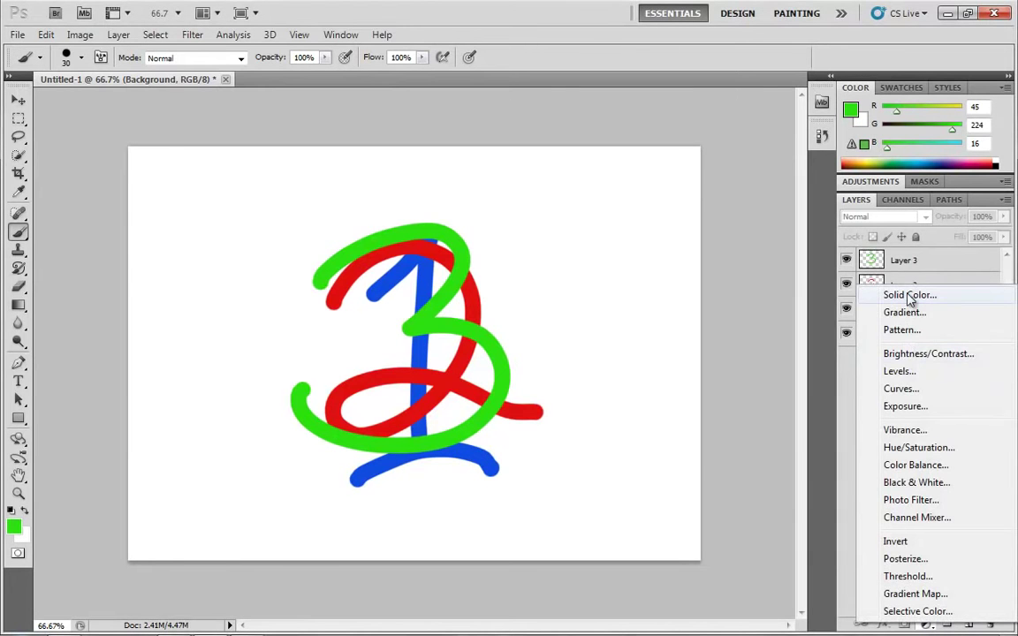
pyautogui.click(910, 297)
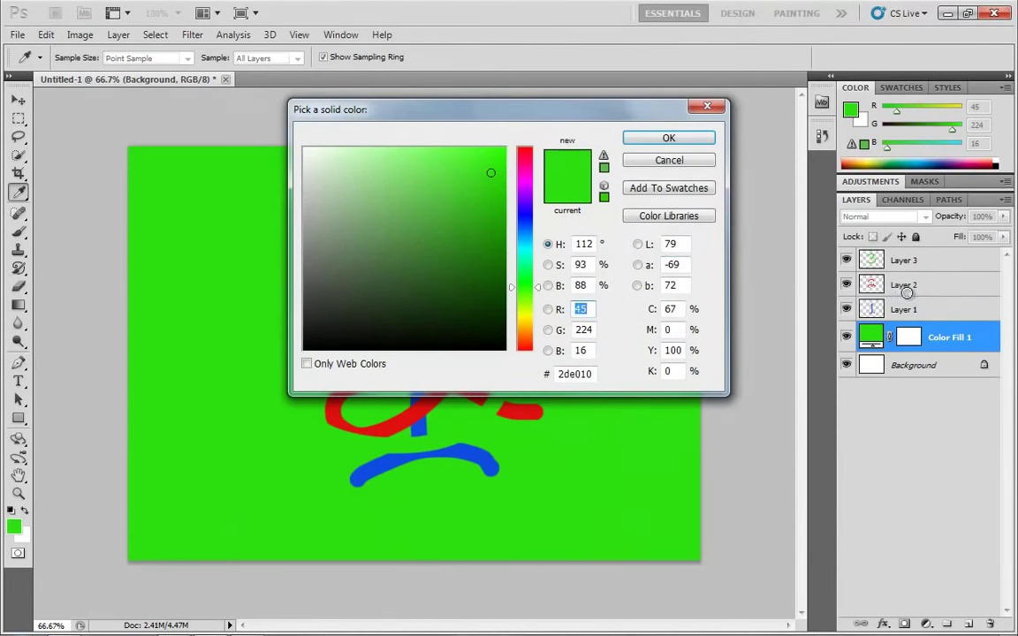
pyautogui.moveTo(527, 300); pyautogui.dragTo(525, 346)
pyautogui.moveTo(387, 309); pyautogui.dragTo(292, 316)
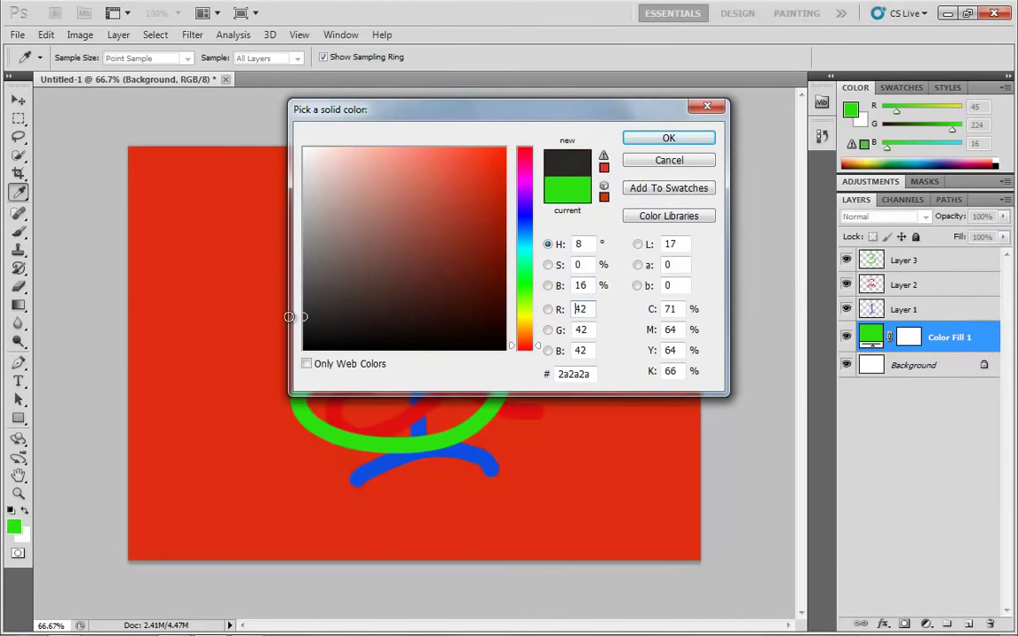
pyautogui.click(660, 141)
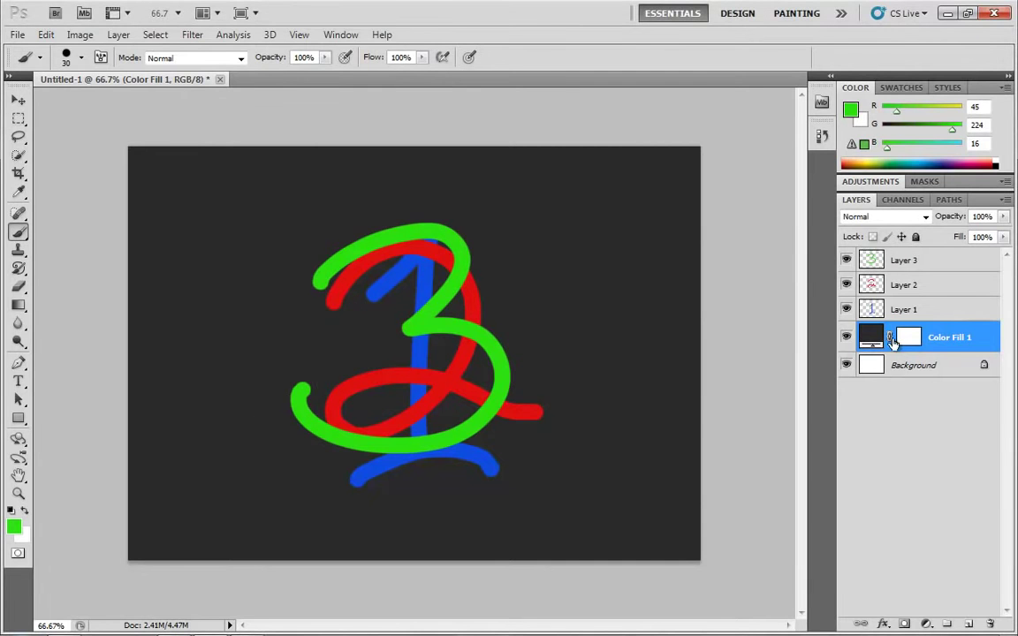
# Toggle the visibility of the dark gray fill layer several times, and delete that layer
pyautogui.click(847, 339)
pyautogui.click(846, 339)
pyautogui.click(846, 339)
pyautogui.click(846, 339)
pyautogui.click(847, 341)
pyautogui.moveTo(870, 338); pyautogui.dragTo(992, 626)
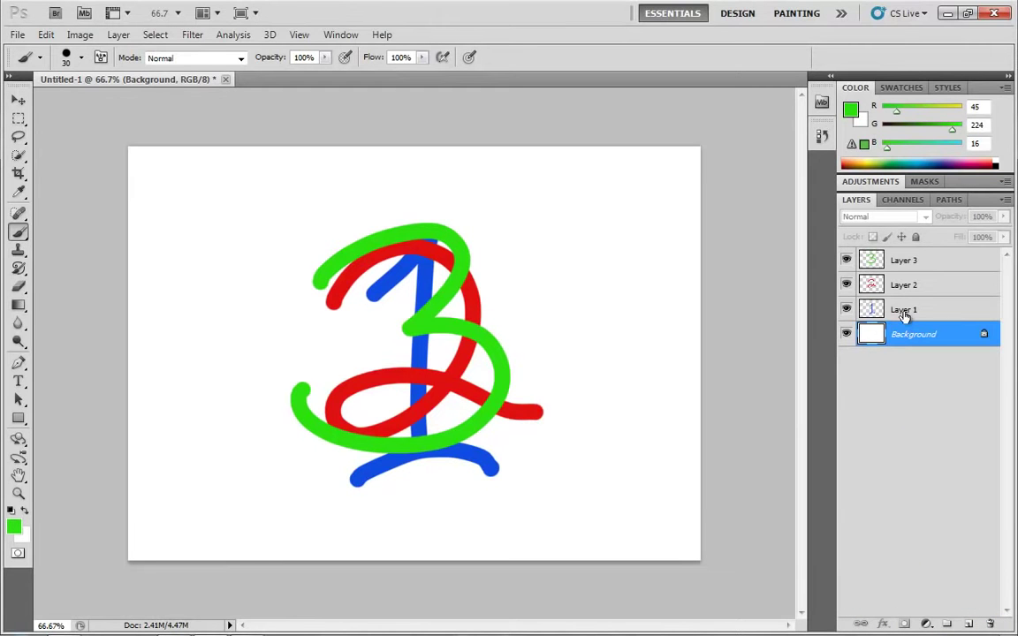
# Reorder the layers so that Layer 1 is on top, followed by Layer 2 and Layer 3
pyautogui.click(919, 261)
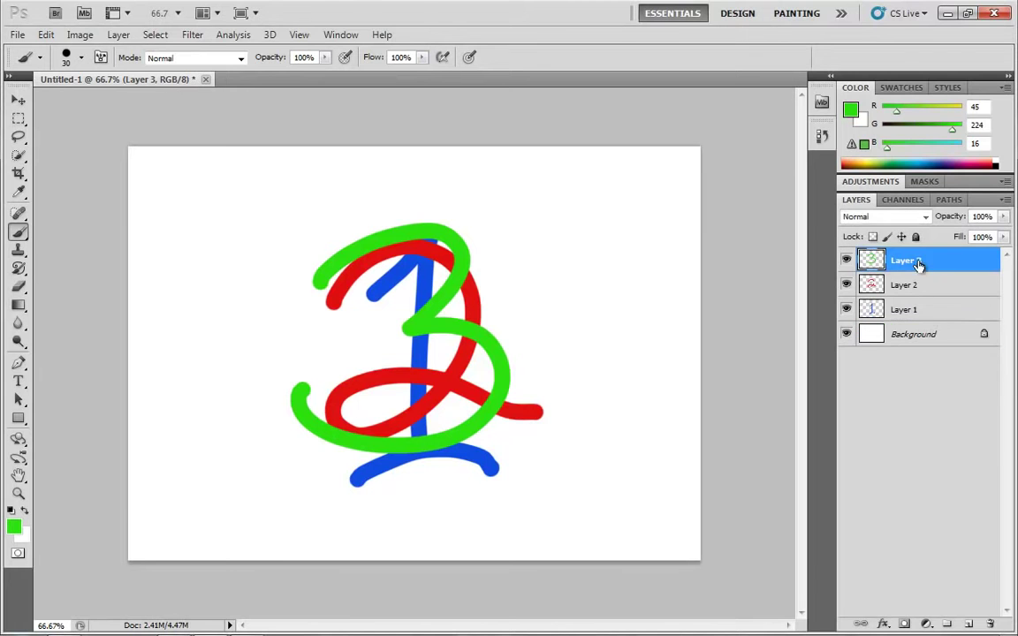
pyautogui.click(920, 286)
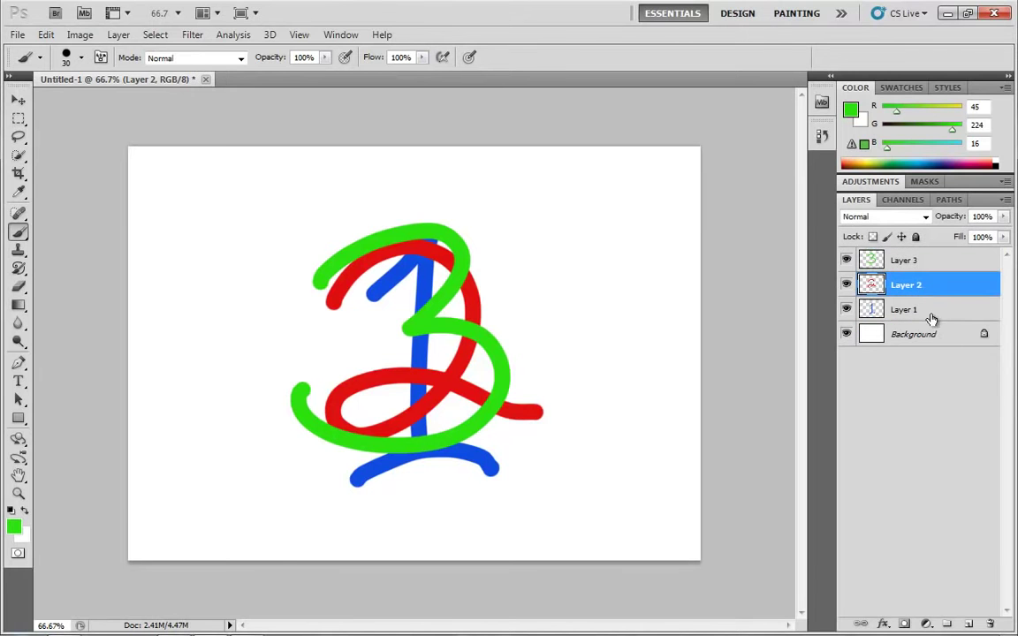
pyautogui.click(928, 313)
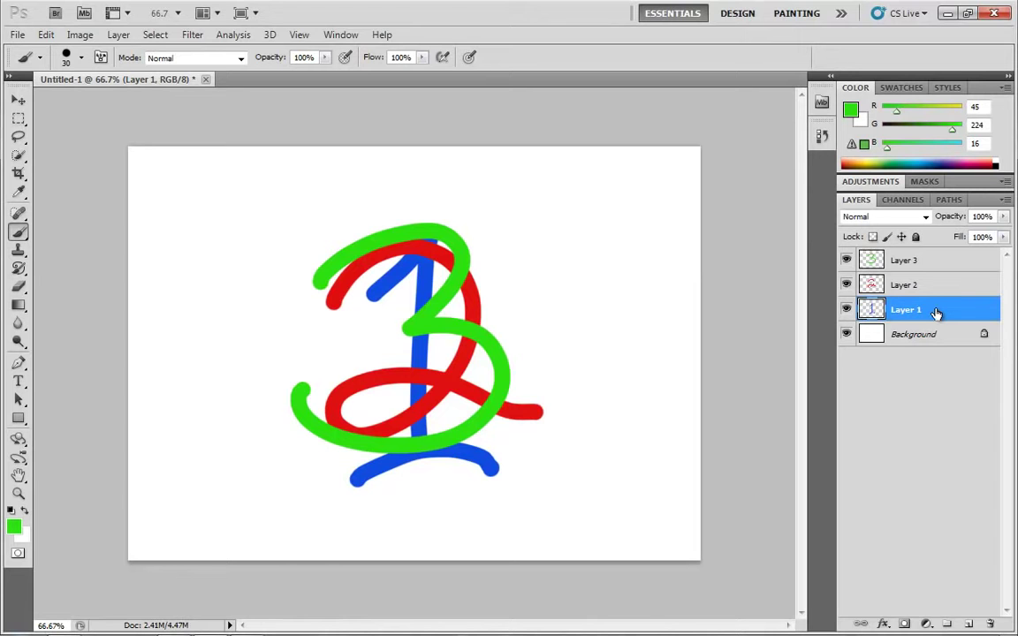
pyautogui.moveTo(936, 313); pyautogui.dragTo(924, 256)
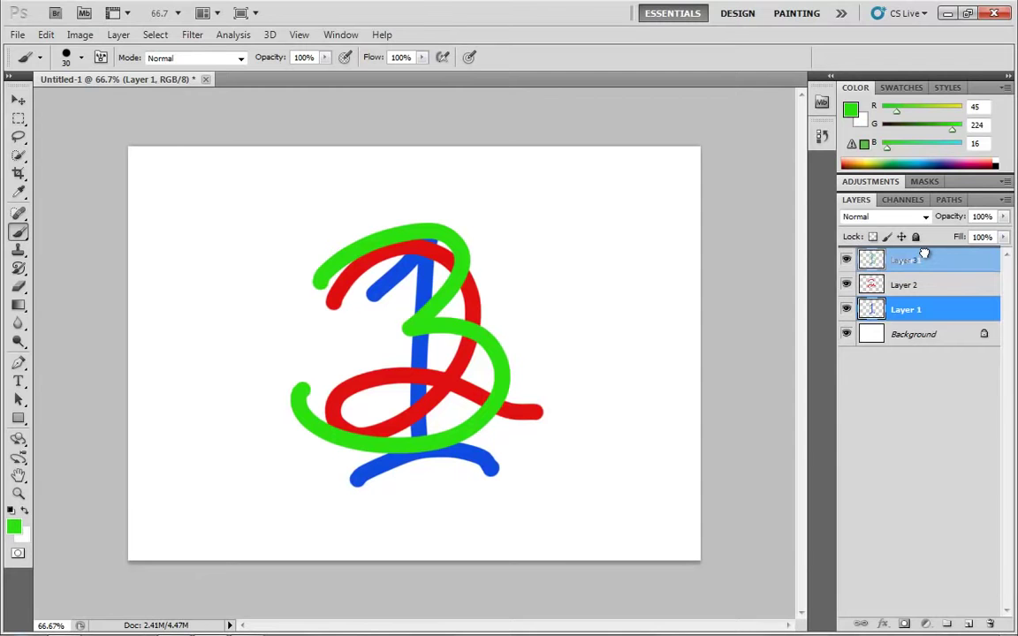
pyautogui.moveTo(924, 257); pyautogui.dragTo(938, 261)
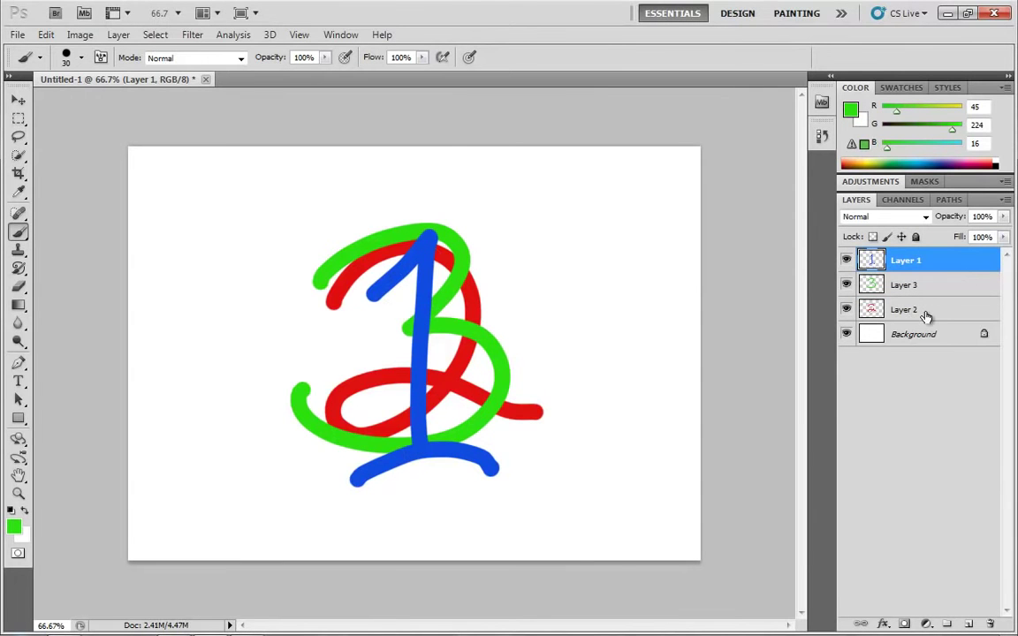
pyautogui.moveTo(925, 316); pyautogui.dragTo(929, 278)
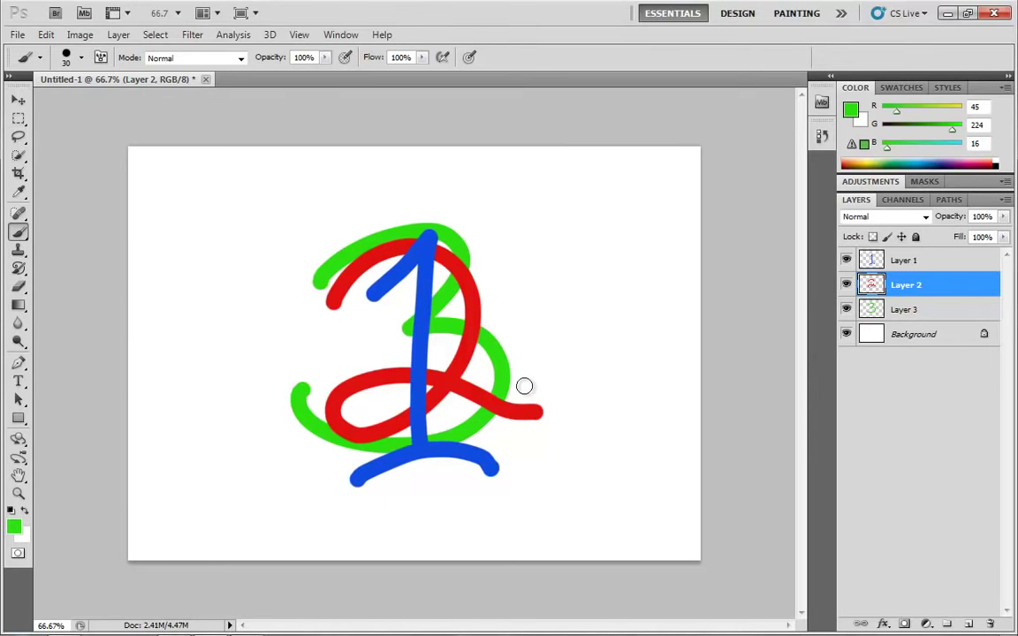
# Spread the numerals apart with the Move tool: 2 to the canvas's lower middle, 1 to its upper left, 3 to its upper right
pyautogui.press('v')
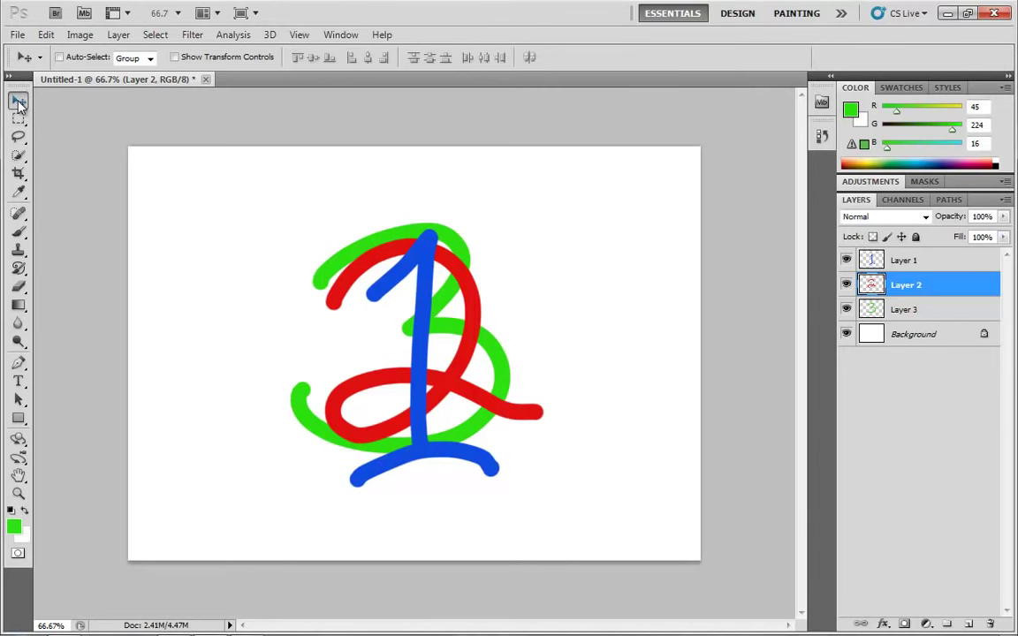
pyautogui.moveTo(477, 398)
pyautogui.mouseDown()
pyautogui.moveTo(357, 325)
pyautogui.moveTo(362, 363)
pyautogui.moveTo(439, 409)
pyautogui.moveTo(444, 450)
pyautogui.mouseUp()
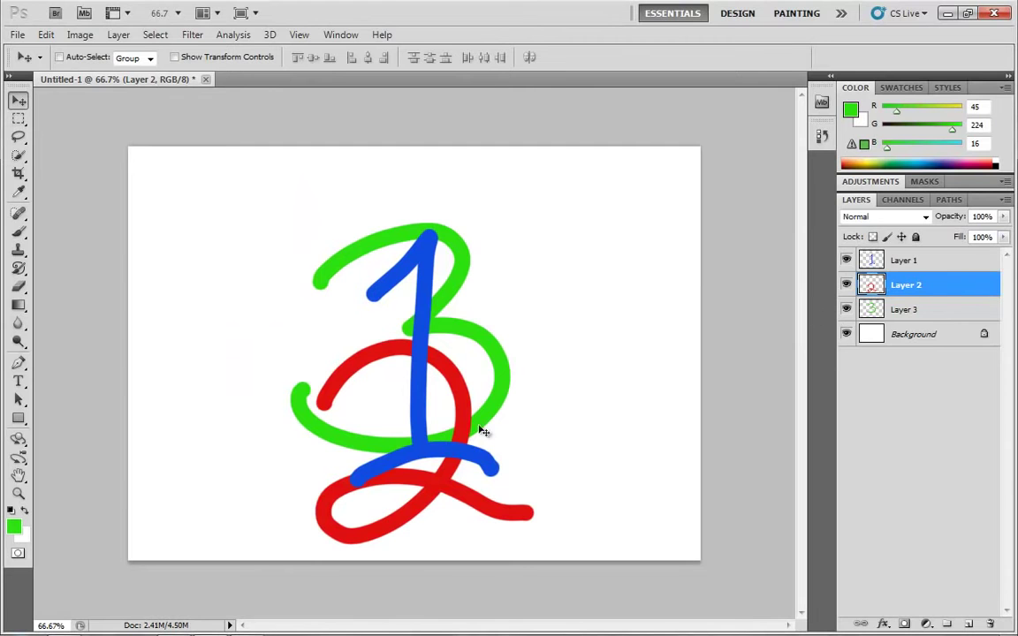
pyautogui.click(910, 260)
pyautogui.moveTo(466, 414); pyautogui.dragTo(283, 339)
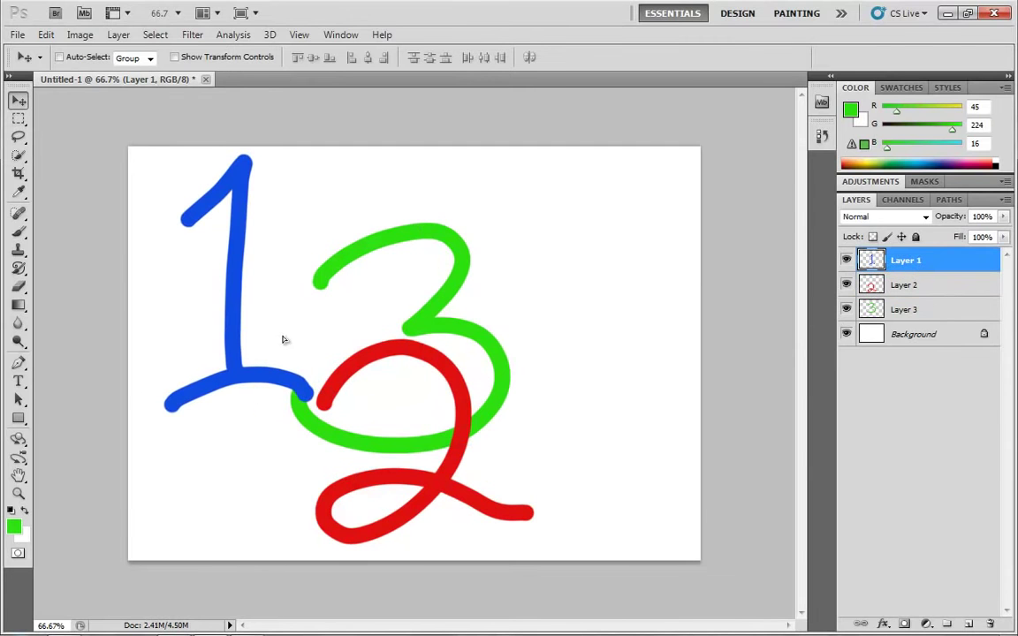
pyautogui.click(914, 309)
pyautogui.moveTo(472, 347); pyautogui.dragTo(632, 281)
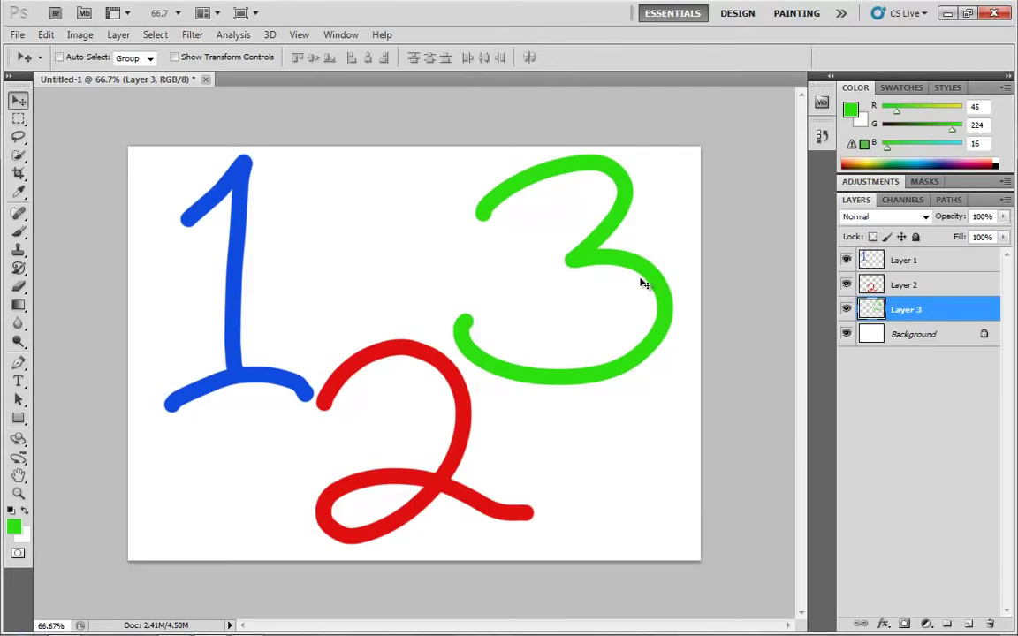
# Move the green 3 on Layer 3 across the red 2 and back to the canvas's upper-right area
pyautogui.moveTo(643, 279)
pyautogui.mouseDown()
pyautogui.moveTo(599, 318)
pyautogui.moveTo(645, 284)
pyautogui.mouseUp()
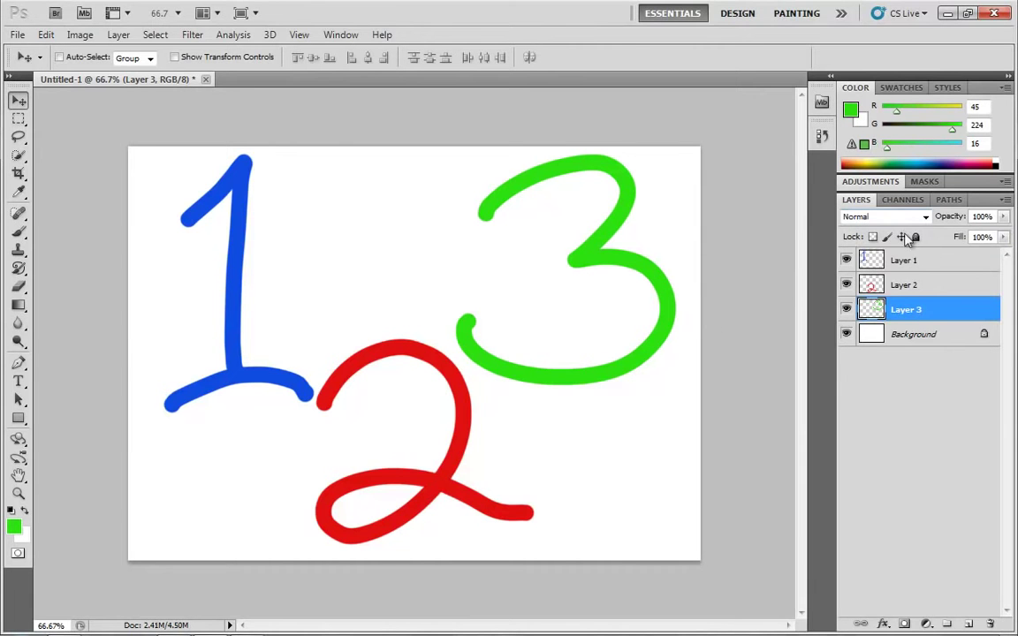
pyautogui.moveTo(454, 484); pyautogui.dragTo(292, 599)
pyautogui.moveTo(587, 474); pyautogui.dragTo(635, 466)
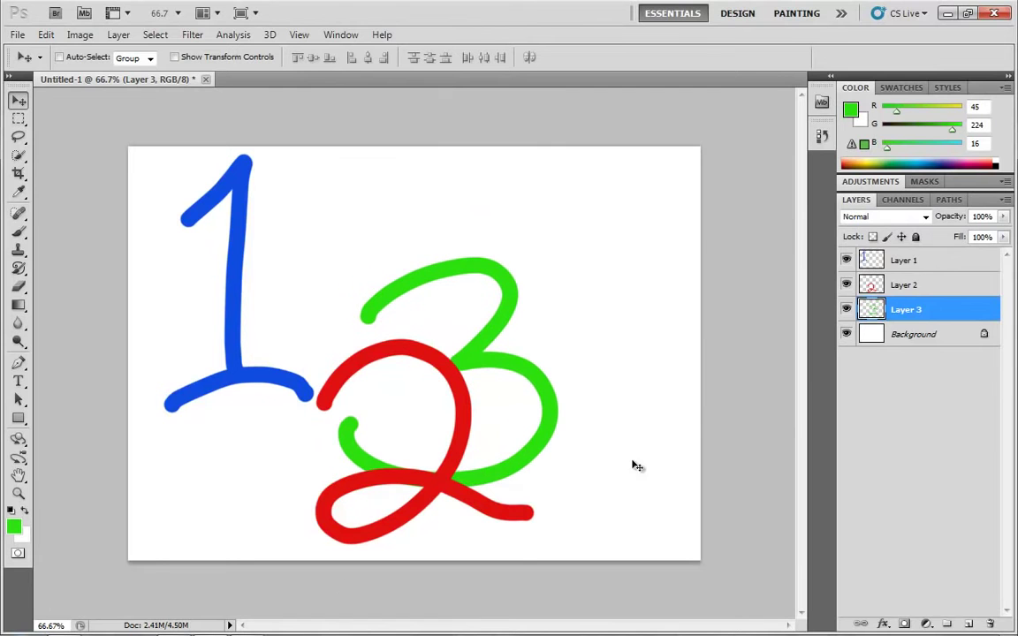
pyautogui.moveTo(537, 363); pyautogui.dragTo(660, 274)
# Place the blue 1 on Layer 1 over the green 3 and set Layer 1's blend mode to Multiply
pyautogui.click(910, 259)
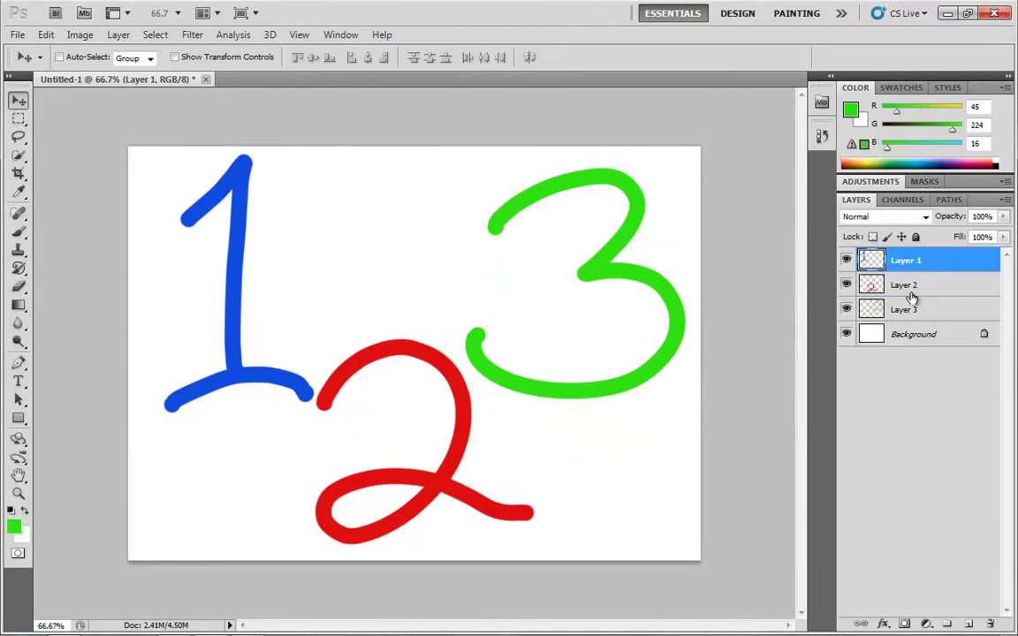
pyautogui.moveTo(284, 337); pyautogui.dragTo(629, 337)
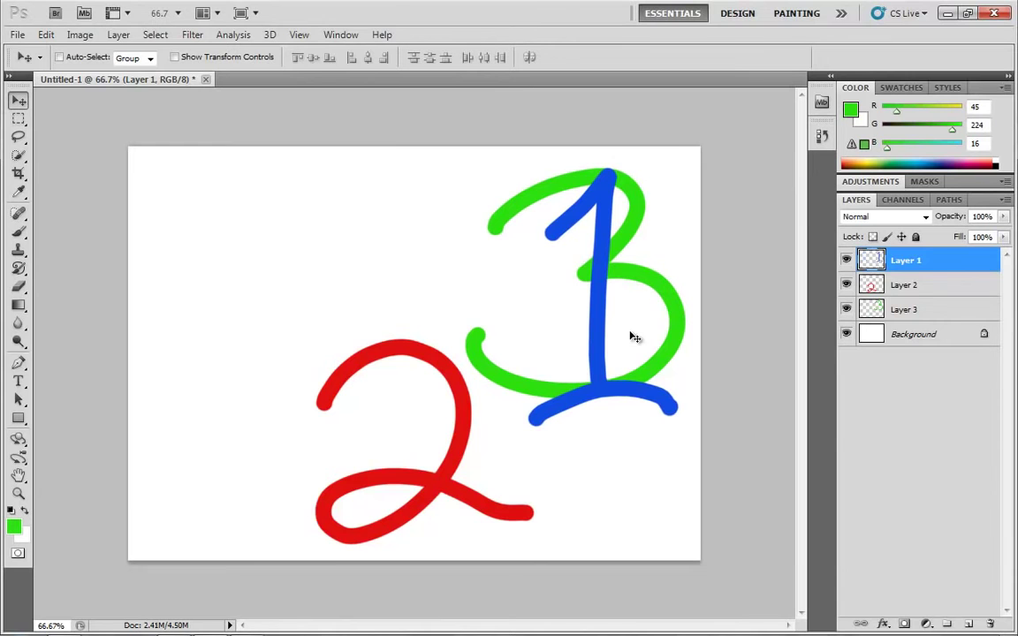
pyautogui.click(893, 221)
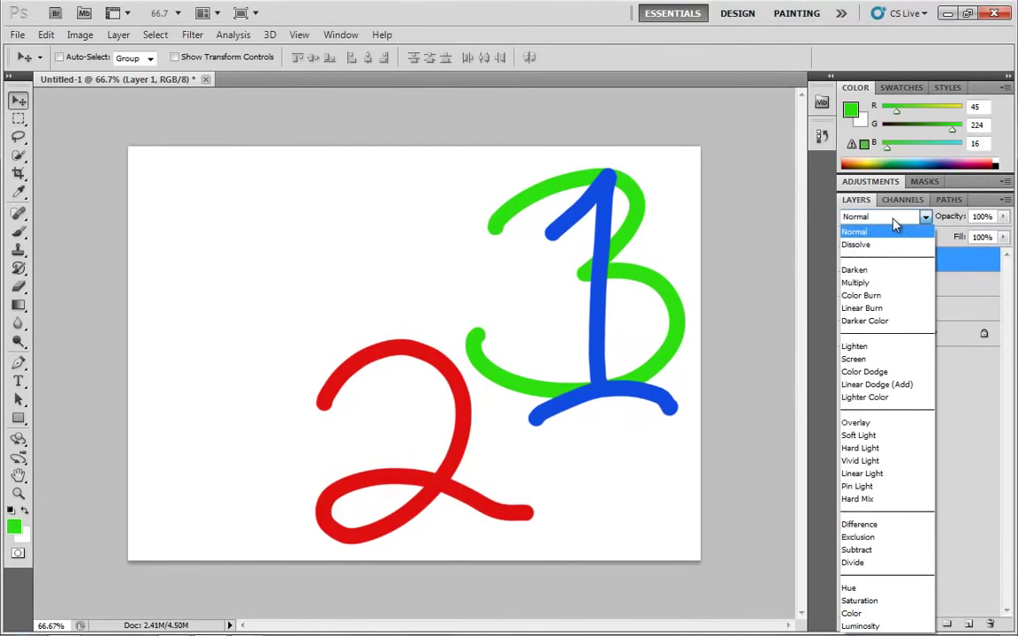
pyautogui.click(863, 283)
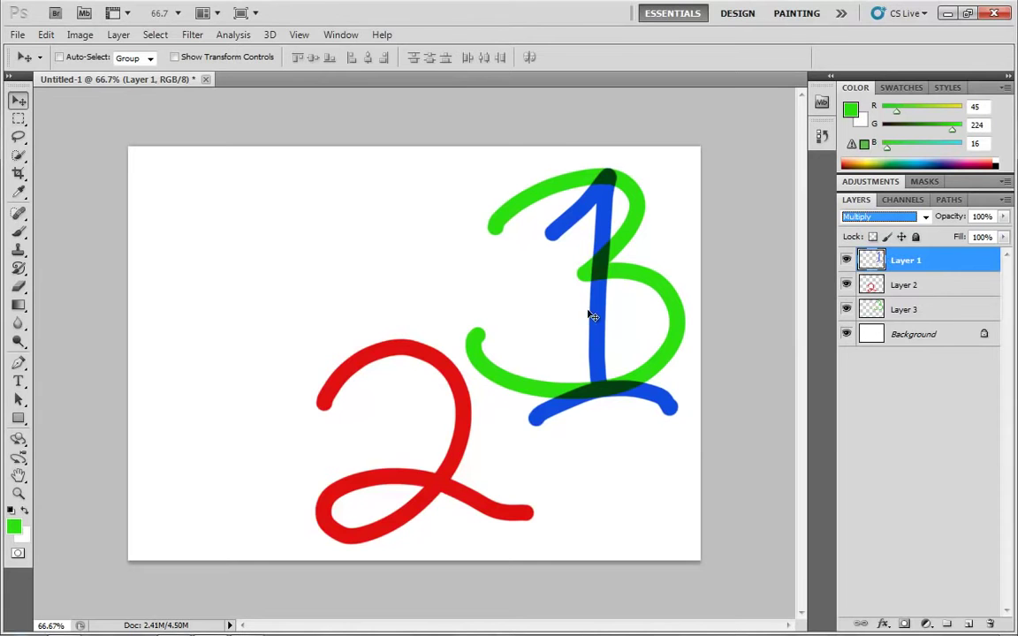
# Return the blue 1 to the canvas's upper-left area and set Layer 1's blend mode to Normal
pyautogui.moveTo(596, 313); pyautogui.dragTo(229, 297)
pyautogui.click(893, 216)
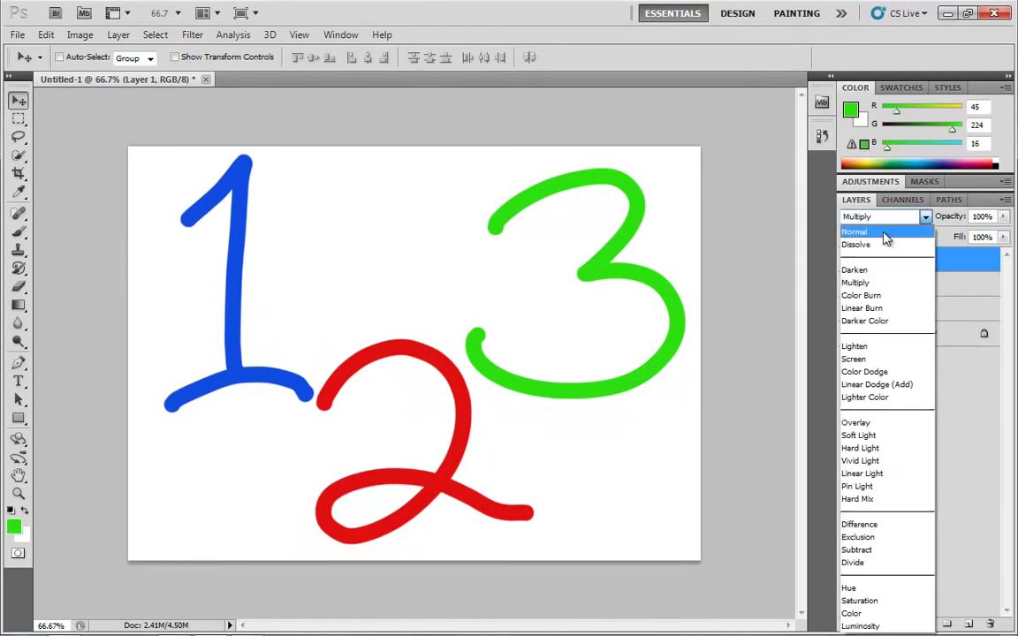
pyautogui.click(870, 230)
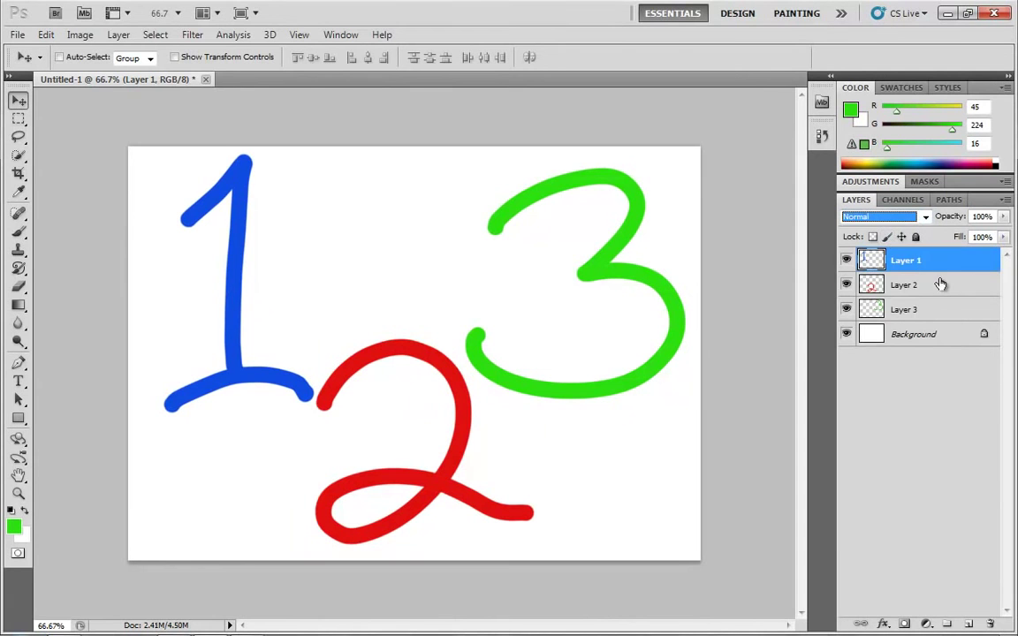
# Reduce the opacity of all three numeral layers, with Layer 1 at 21%, Layer 2 partly transparent and Layer 3 at 78%
pyautogui.click(1006, 218)
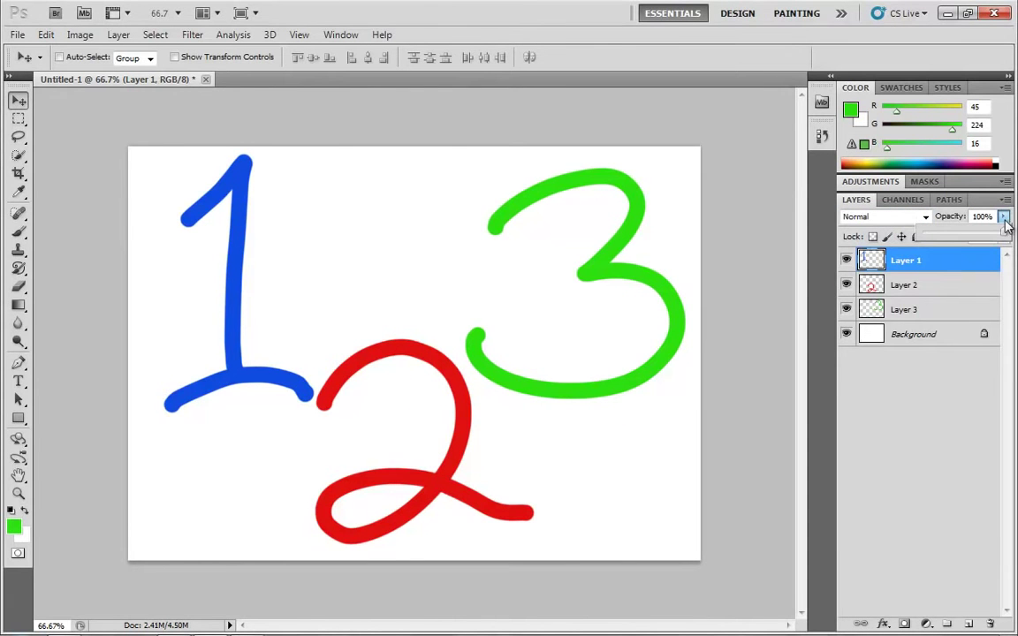
pyautogui.moveTo(1006, 237); pyautogui.dragTo(941, 237)
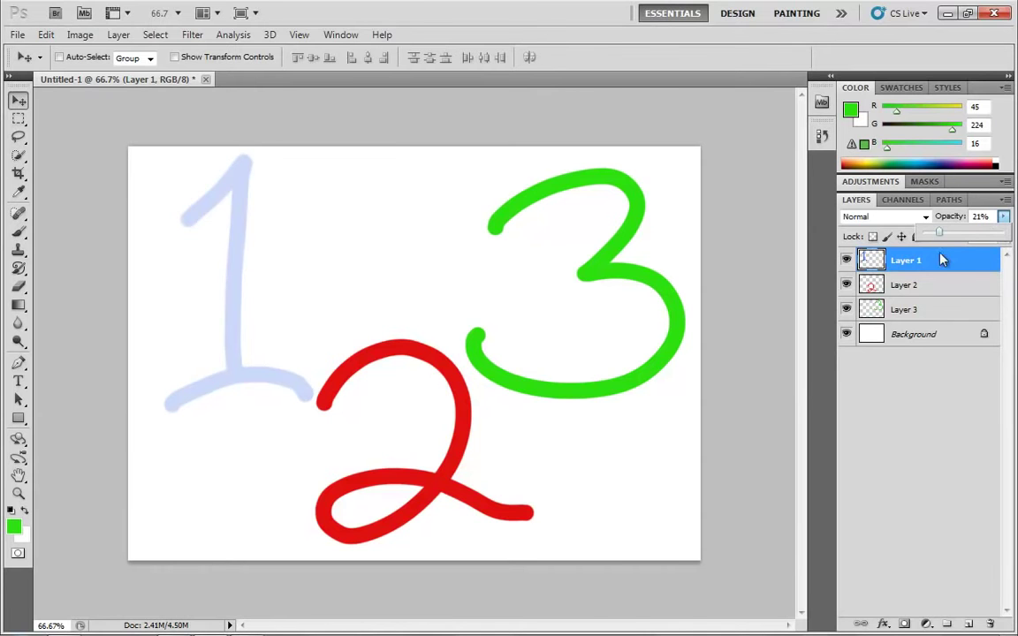
pyautogui.click(879, 285)
pyautogui.click(1004, 218)
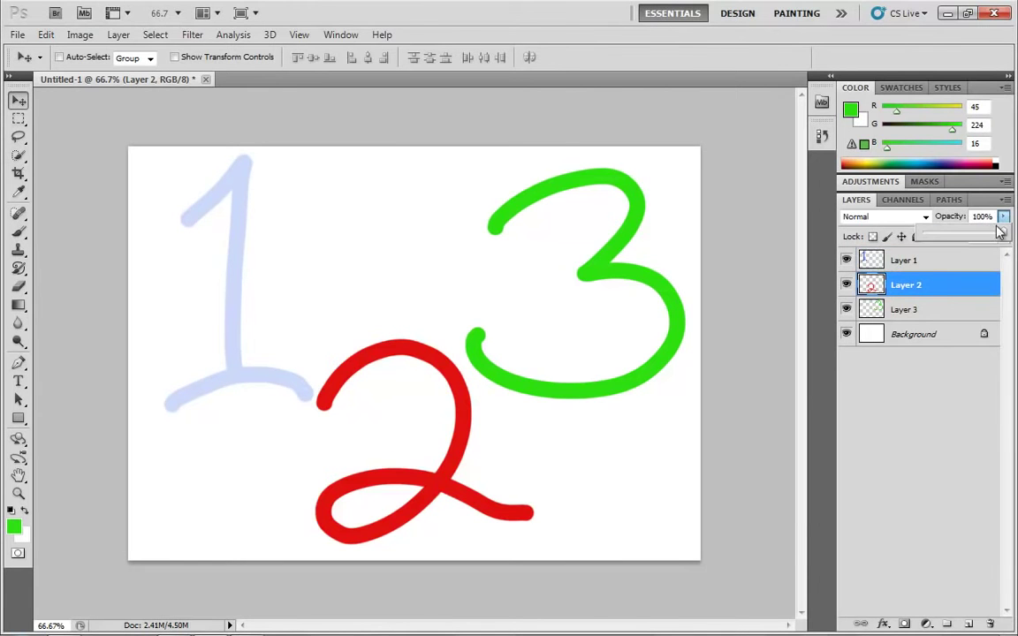
pyautogui.moveTo(999, 232); pyautogui.dragTo(988, 240)
pyautogui.click(870, 310)
pyautogui.click(1003, 217)
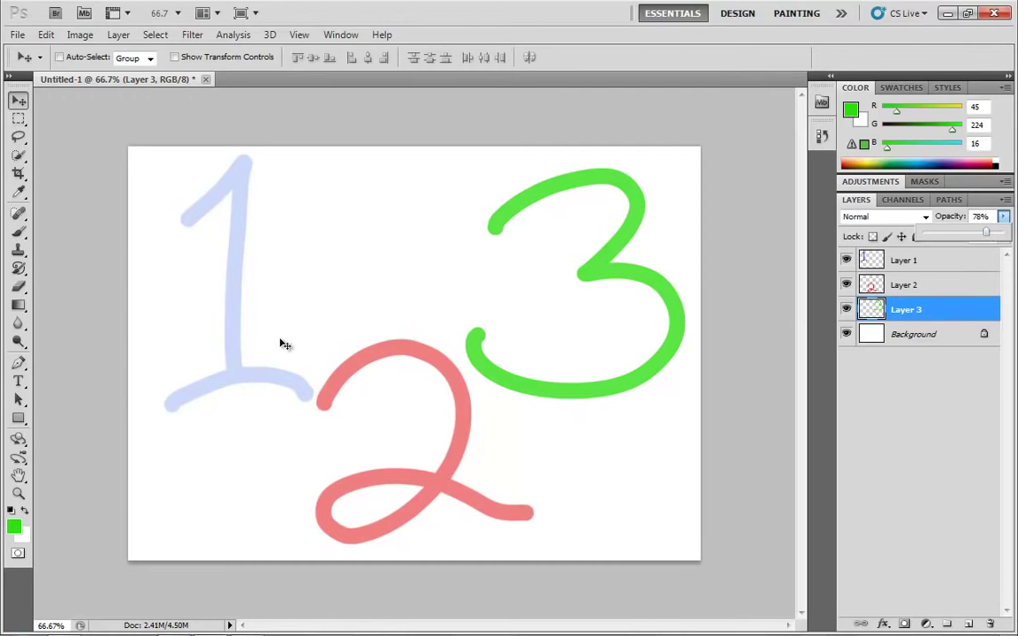
# Move the semi-transparent blue 1 on Layer 1 across the green 3 and red 2 and back to the canvas's upper-left area
pyautogui.click(872, 259)
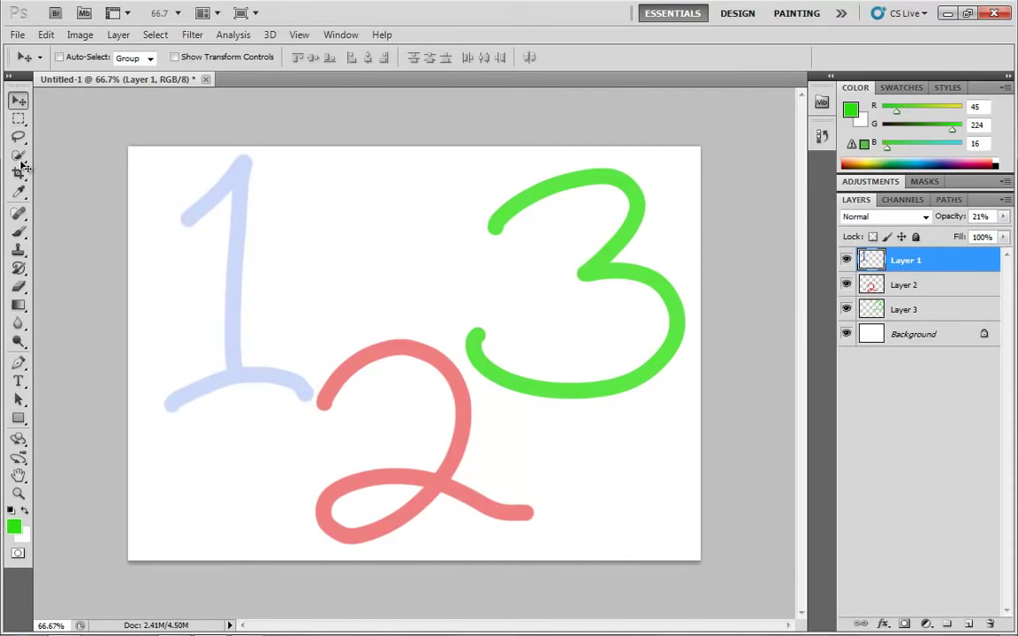
pyautogui.moveTo(290, 289)
pyautogui.mouseDown()
pyautogui.moveTo(387, 399)
pyautogui.moveTo(468, 420)
pyautogui.moveTo(503, 412)
pyautogui.moveTo(493, 414)
pyautogui.mouseUp()
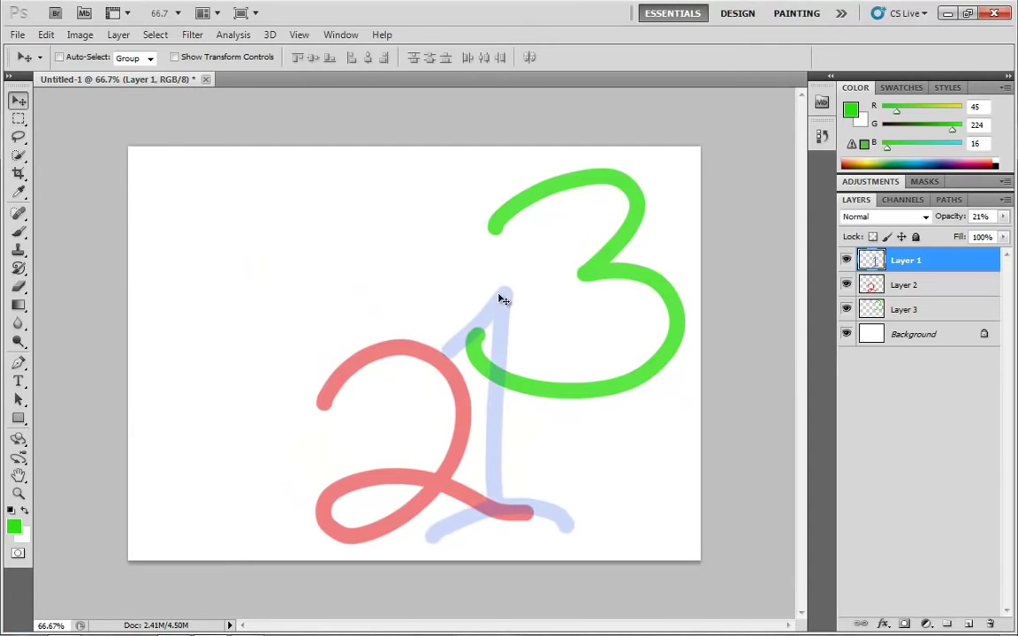
pyautogui.moveTo(496, 367); pyautogui.dragTo(236, 227)
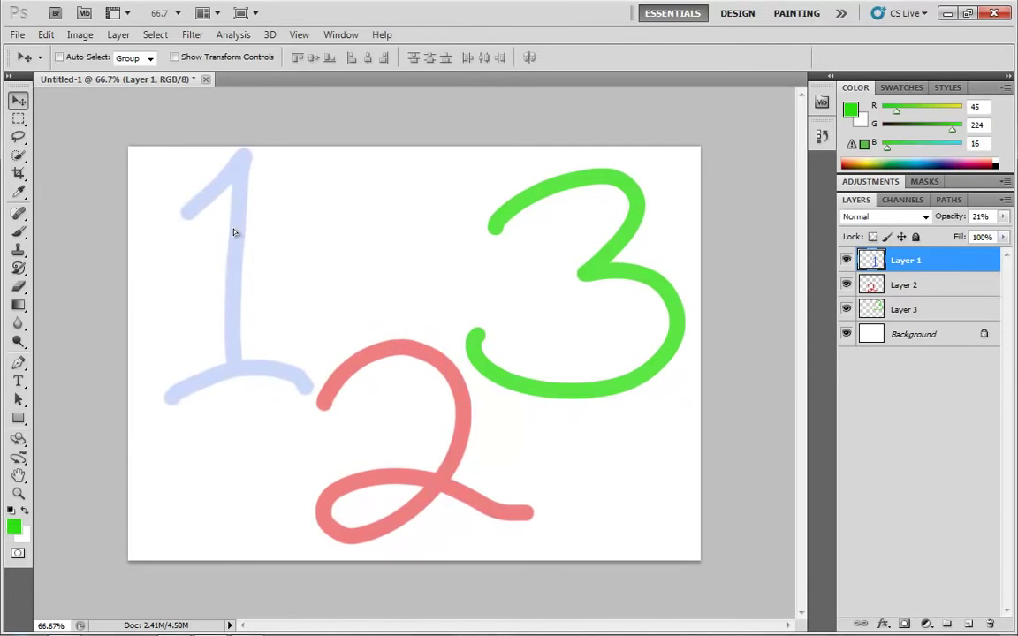
pyautogui.moveTo(261, 290); pyautogui.dragTo(410, 457)
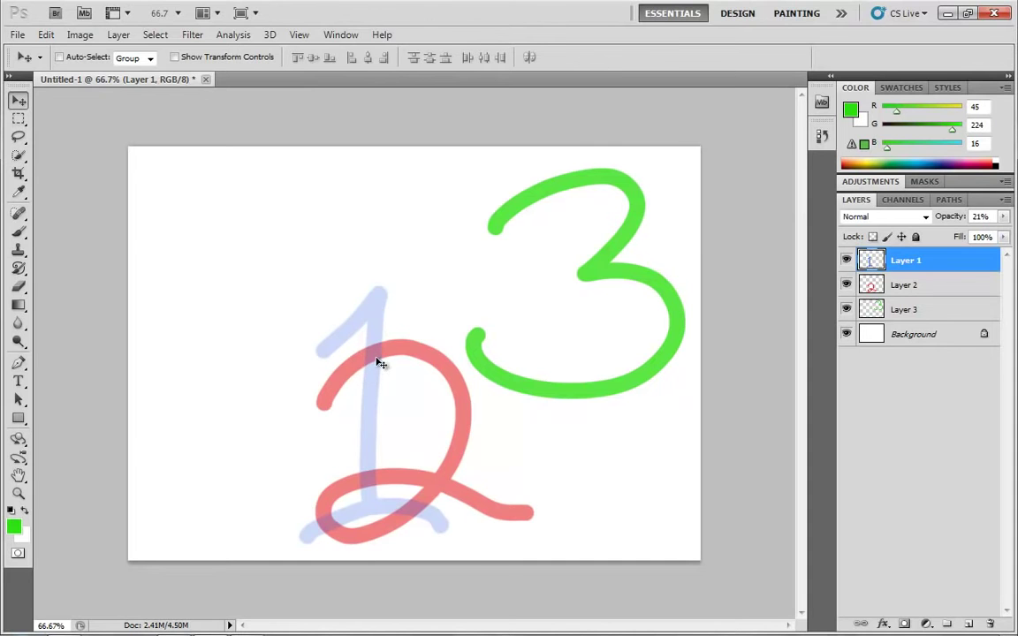
pyautogui.moveTo(370, 386); pyautogui.dragTo(240, 250)
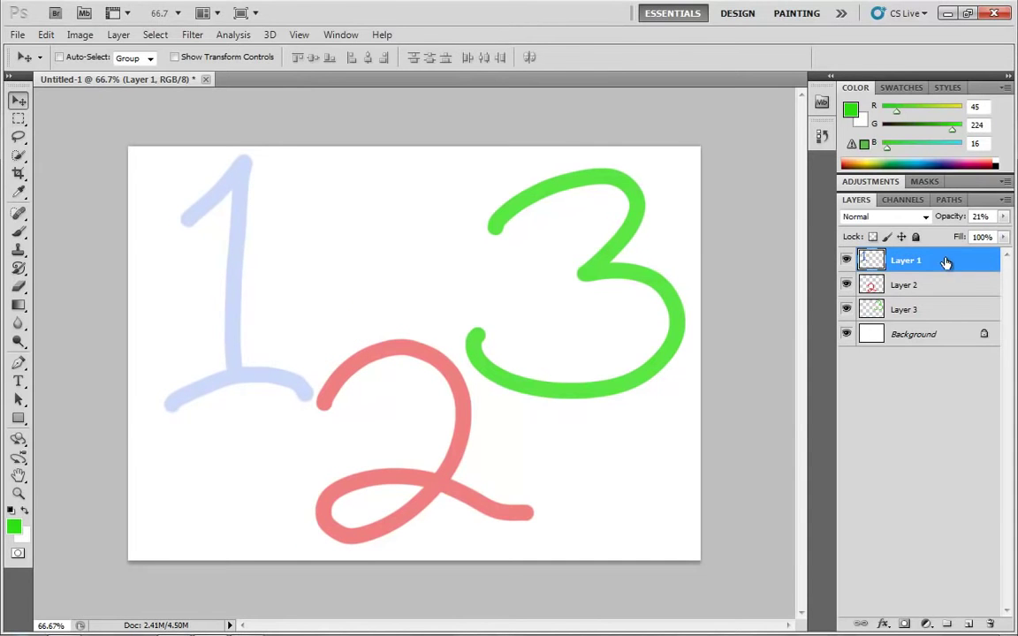
# Set the opacity of Layer 1, Layer 2 and Layer 3 to 100% and deselect all layers
pyautogui.click(1002, 219)
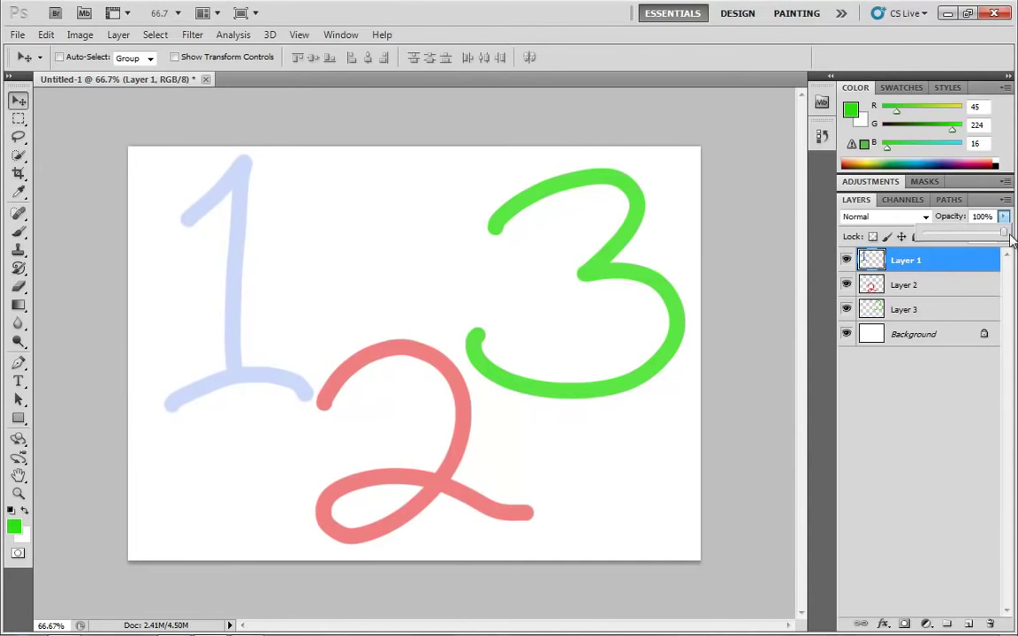
pyautogui.click(1001, 227)
pyautogui.click(920, 285)
pyautogui.click(1003, 217)
pyautogui.click(999, 232)
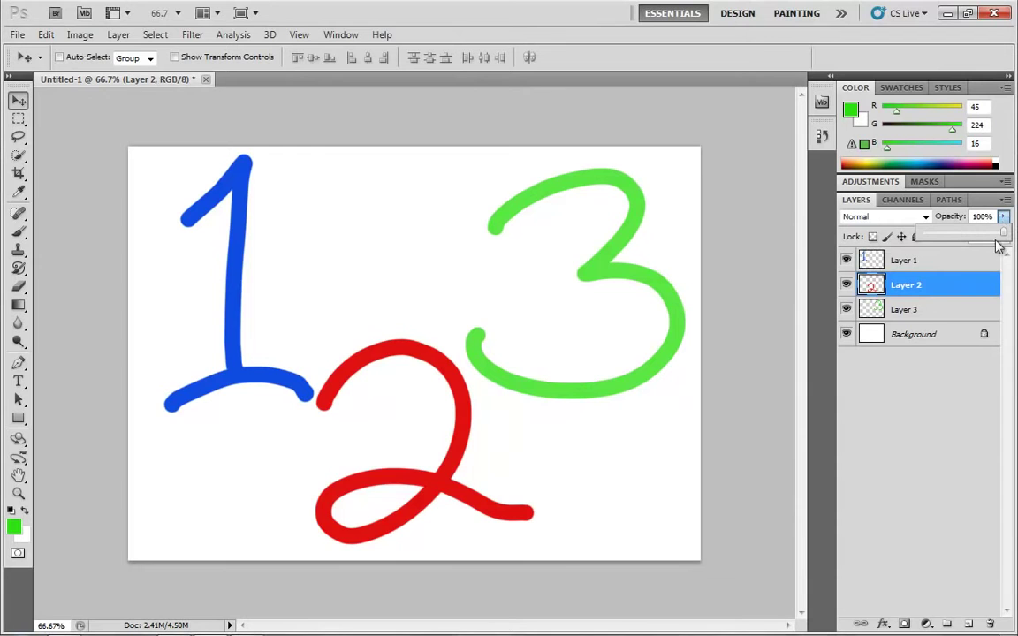
pyautogui.click(883, 305)
pyautogui.click(1003, 217)
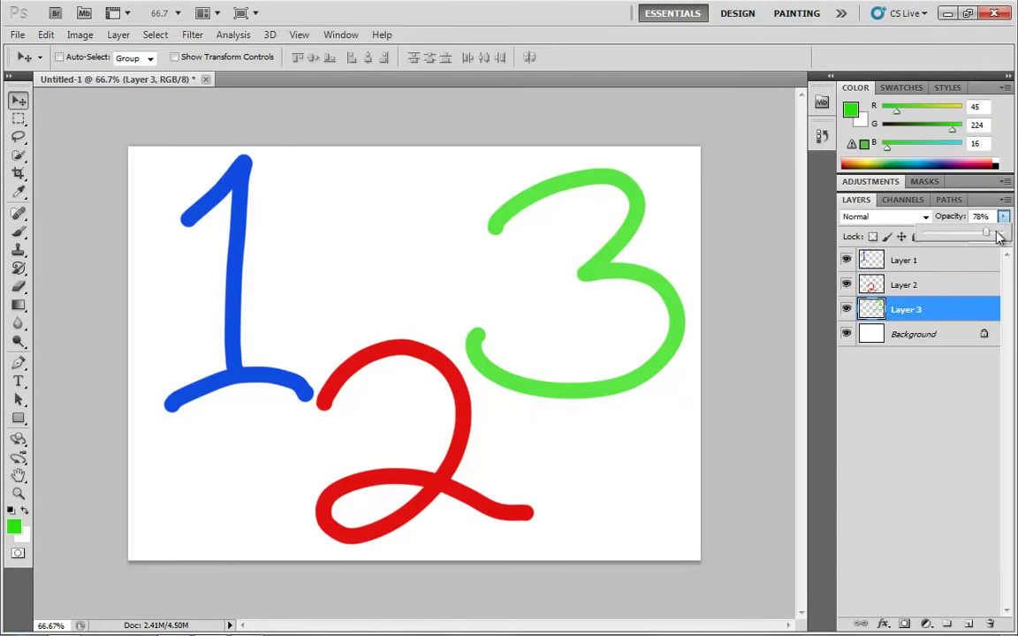
pyautogui.click(1002, 232)
pyautogui.click(862, 386)
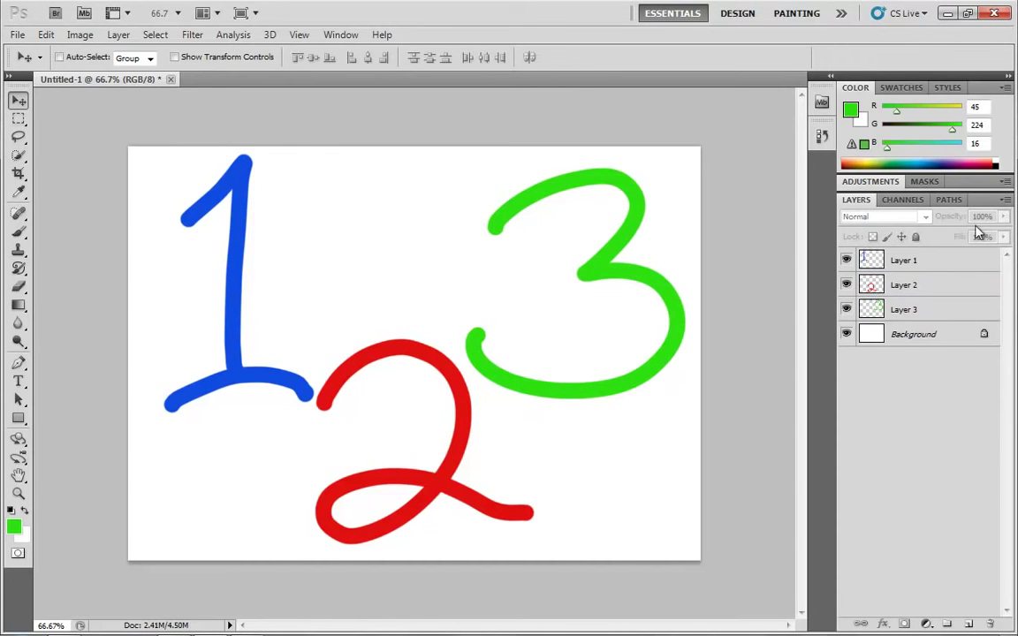
# Select Layer 1 and try its fill control, leaving the fill at 100%
pyautogui.click(902, 265)
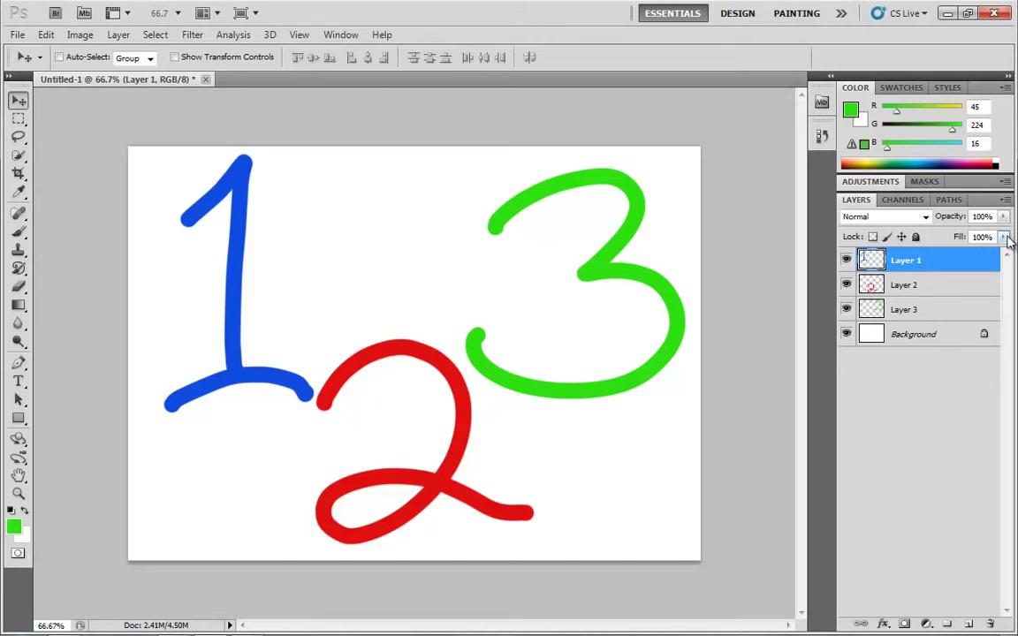
pyautogui.click(1005, 237)
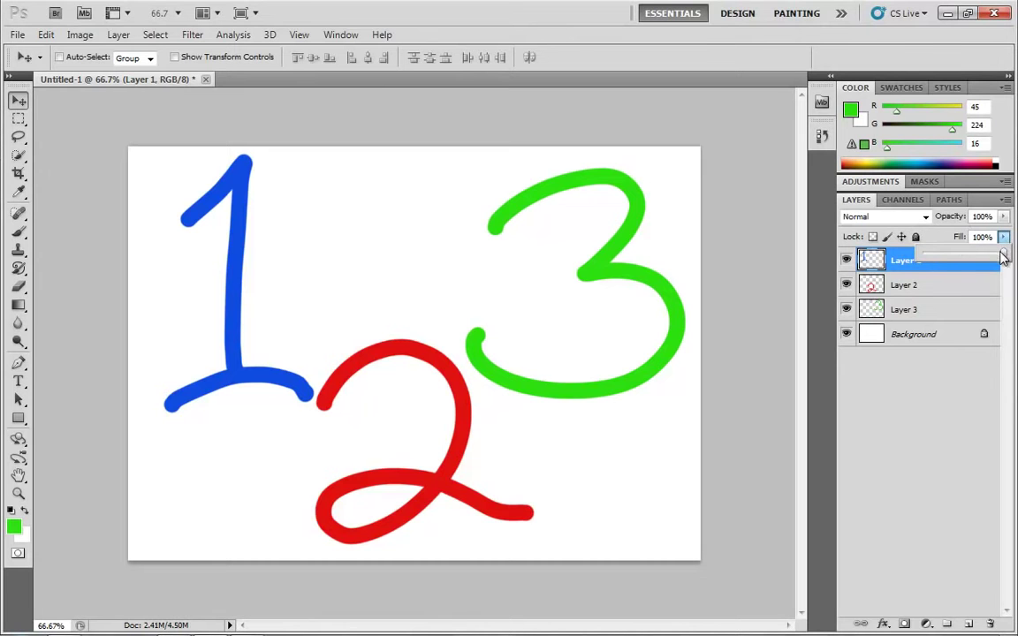
pyautogui.moveTo(1004, 258)
pyautogui.mouseDown()
pyautogui.moveTo(927, 256)
pyautogui.moveTo(1008, 257)
pyautogui.mouseUp()
# Add a drop shadow to Layer 1 with a 133° angle and 26 px distance, and shift the blue 1 slightly down and left
pyautogui.click(883, 624)
pyautogui.click(884, 624)
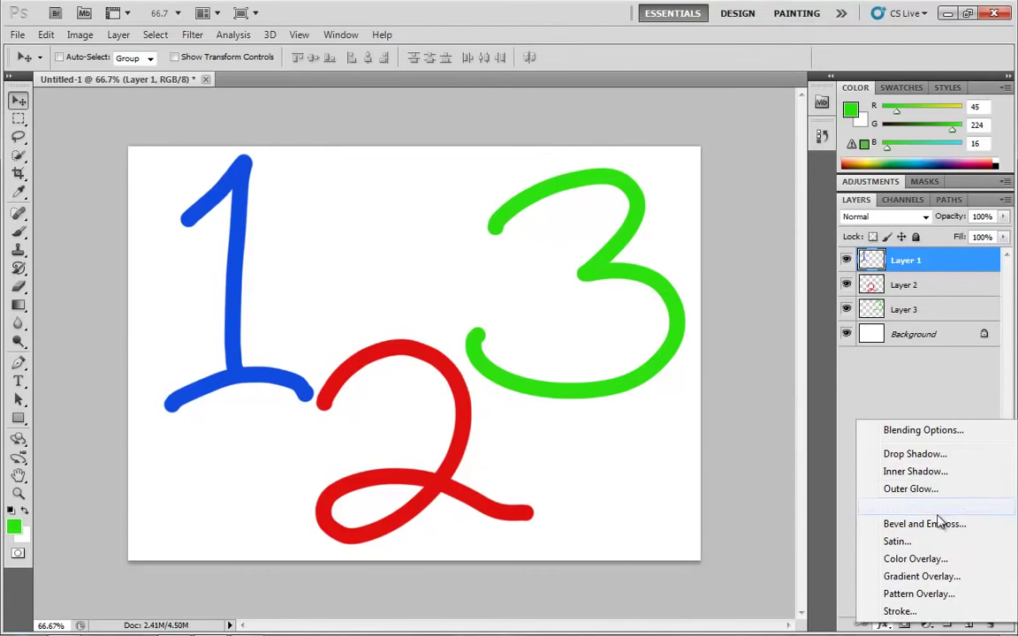
pyautogui.click(915, 454)
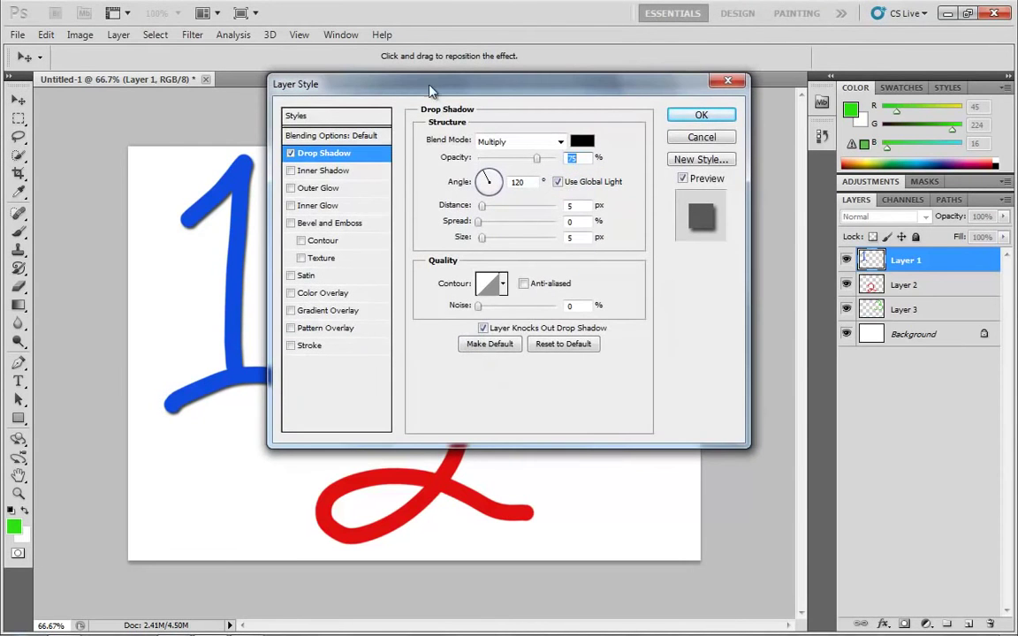
pyautogui.moveTo(431, 91); pyautogui.dragTo(528, 123)
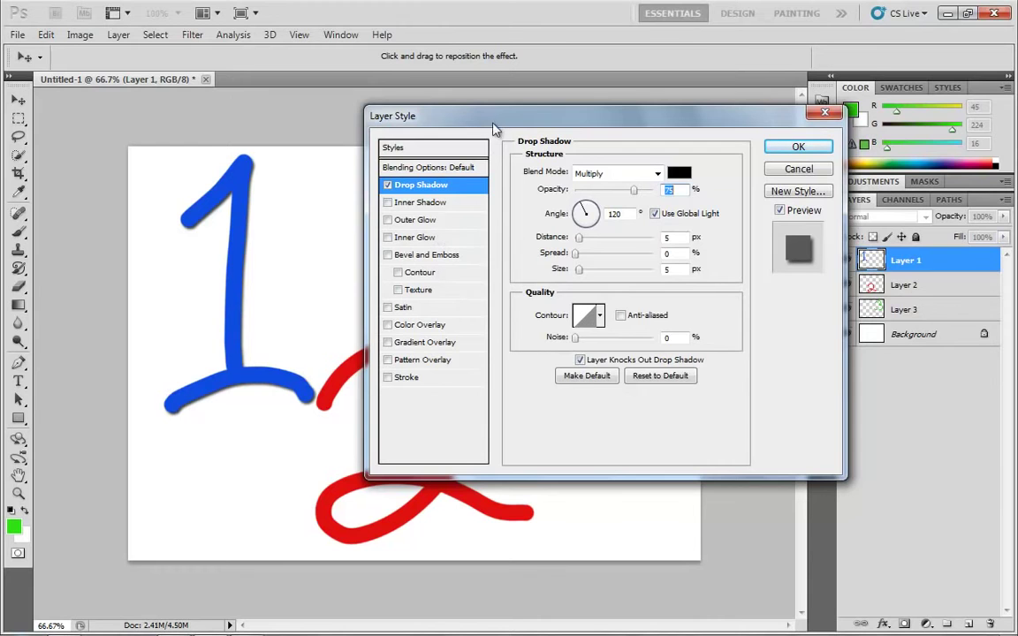
pyautogui.moveTo(443, 111); pyautogui.dragTo(431, 111)
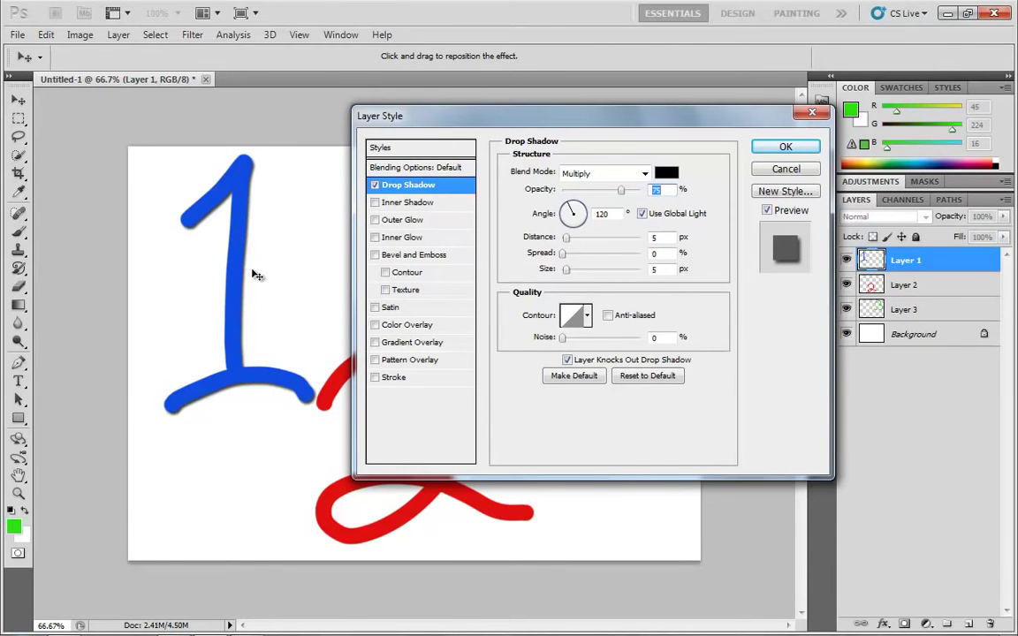
pyautogui.moveTo(252, 275); pyautogui.dragTo(263, 282)
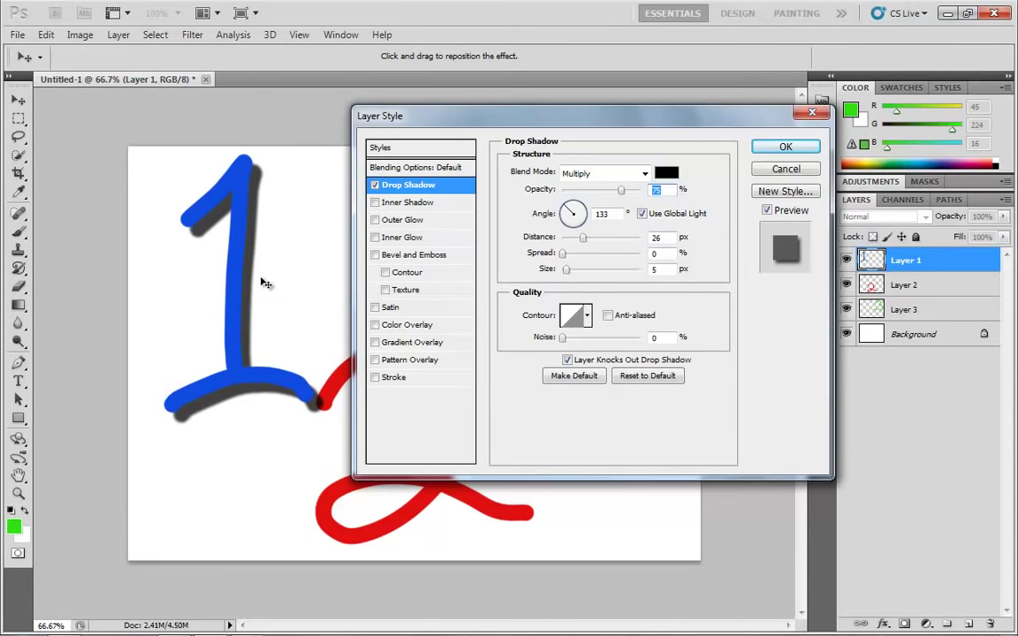
pyautogui.click(783, 147)
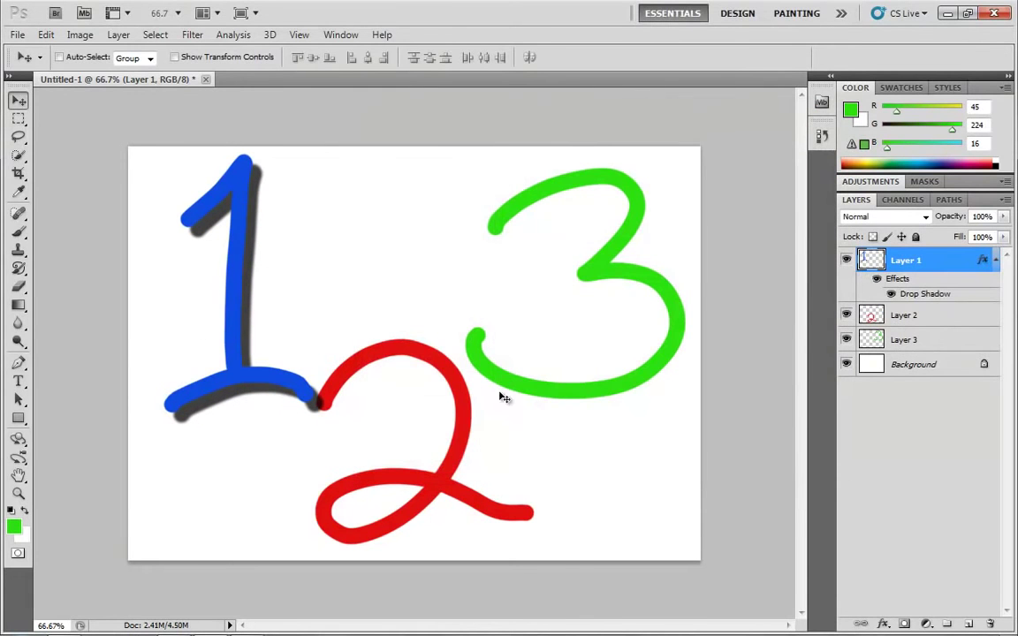
pyautogui.moveTo(234, 295)
pyautogui.mouseDown()
pyautogui.moveTo(216, 318)
pyautogui.moveTo(228, 308)
pyautogui.mouseUp()
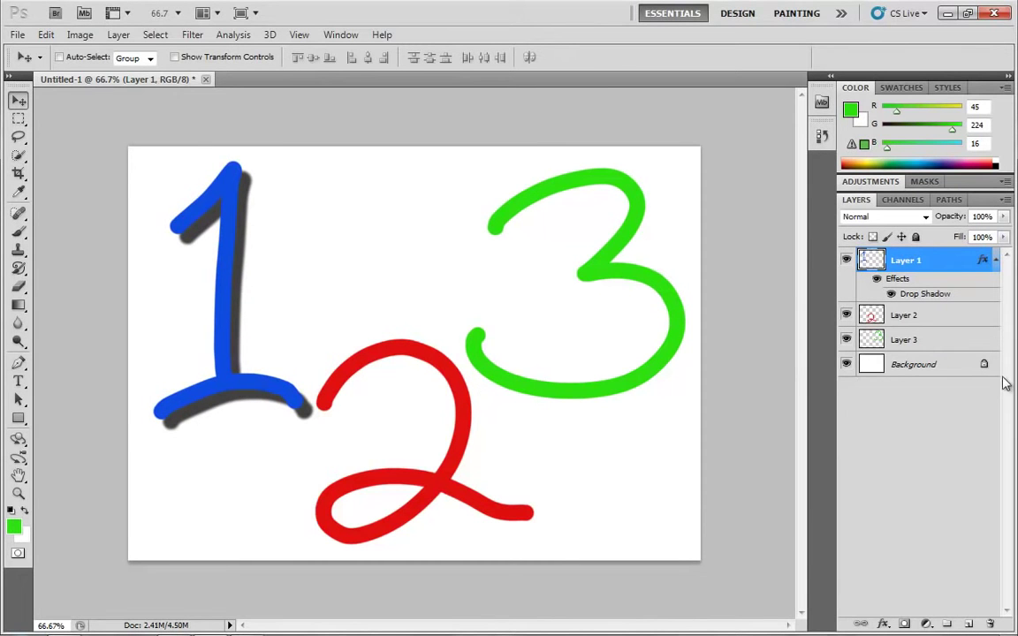
# Lower Layer 1's fill to 0%, leaving only its drop shadow, and return the fill to 100%
pyautogui.click(1004, 238)
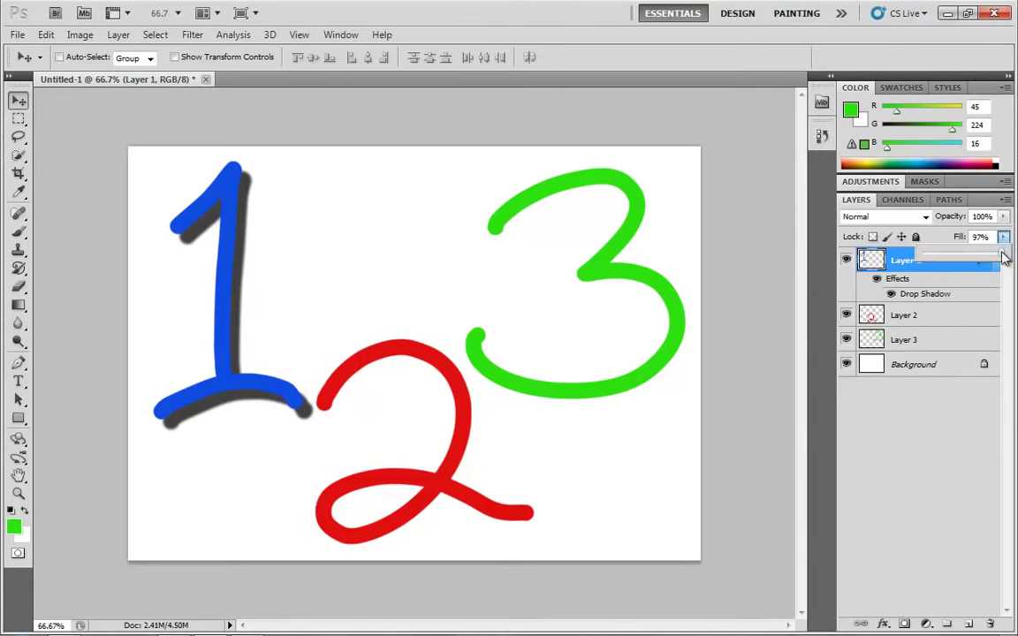
pyautogui.moveTo(1004, 256); pyautogui.dragTo(907, 256)
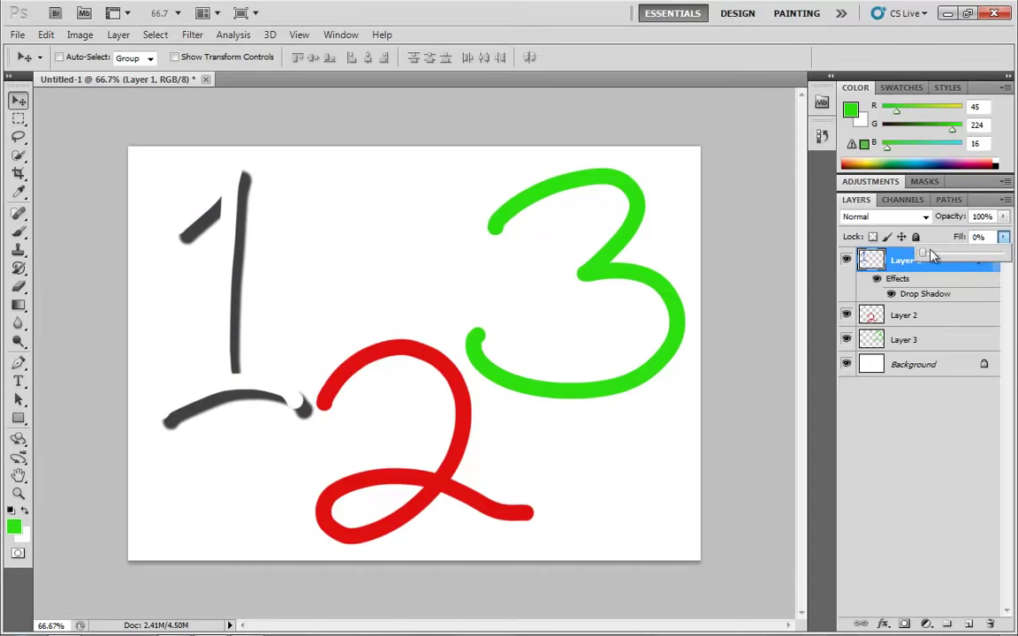
pyautogui.moveTo(923, 256); pyautogui.dragTo(1007, 235)
# Try lowering Layer 1's overall opacity for comparison with its fill and return it to 100%
pyautogui.click(1002, 217)
pyautogui.click(1004, 217)
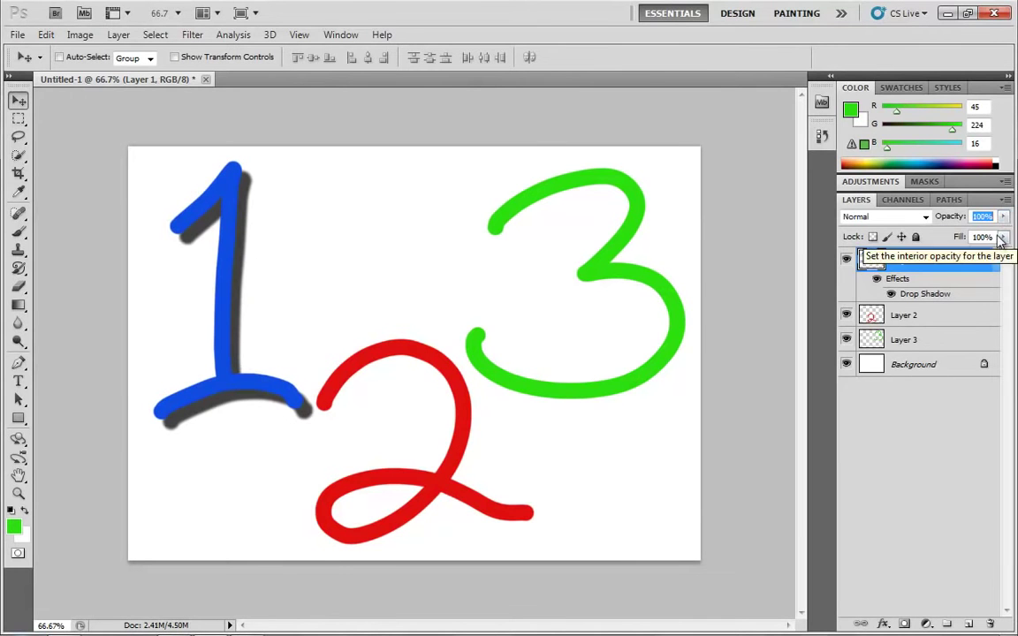
pyautogui.click(1003, 218)
pyautogui.moveTo(1005, 235); pyautogui.dragTo(817, 231)
# Set Layer 1's fill to 0% and paint handwriting and freehand brush strokes across the canvas on that layer
pyautogui.click(1004, 237)
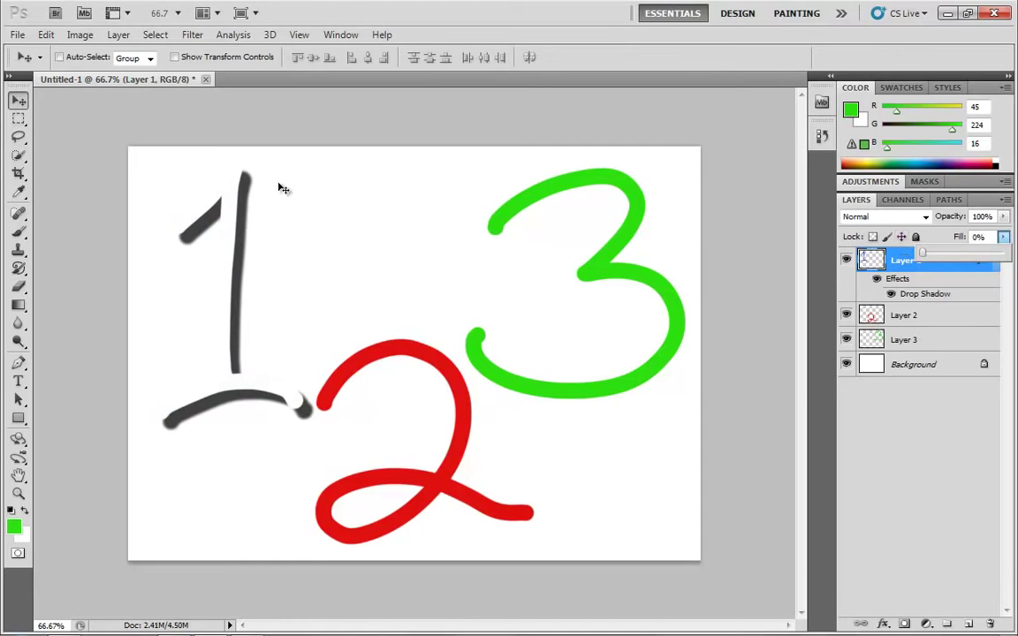
pyautogui.press('b')
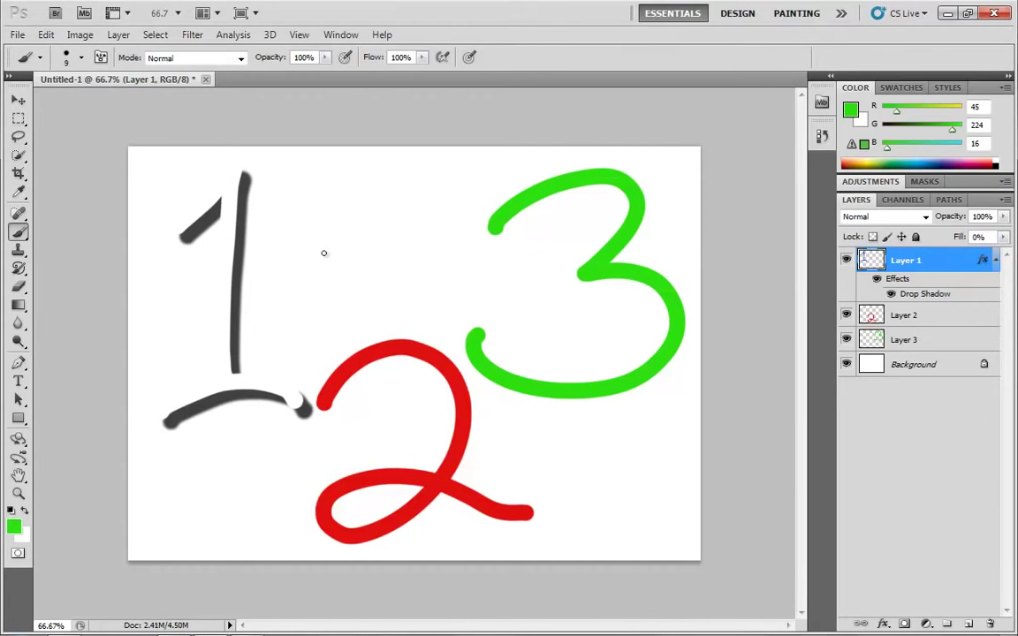
pyautogui.moveTo(349, 250)
pyautogui.mouseDown()
pyautogui.moveTo(364, 274)
pyautogui.moveTo(396, 261)
pyautogui.moveTo(410, 271)
pyautogui.moveTo(429, 269)
pyautogui.moveTo(436, 240)
pyautogui.moveTo(516, 241)
pyautogui.moveTo(368, 308)
pyautogui.moveTo(503, 238)
pyautogui.moveTo(310, 269)
pyautogui.moveTo(349, 239)
pyautogui.moveTo(394, 279)
pyautogui.moveTo(440, 293)
pyautogui.moveTo(558, 235)
pyautogui.moveTo(572, 214)
pyautogui.moveTo(550, 239)
pyautogui.moveTo(570, 277)
pyautogui.moveTo(557, 345)
pyautogui.moveTo(583, 378)
pyautogui.moveTo(493, 383)
pyautogui.mouseUp()
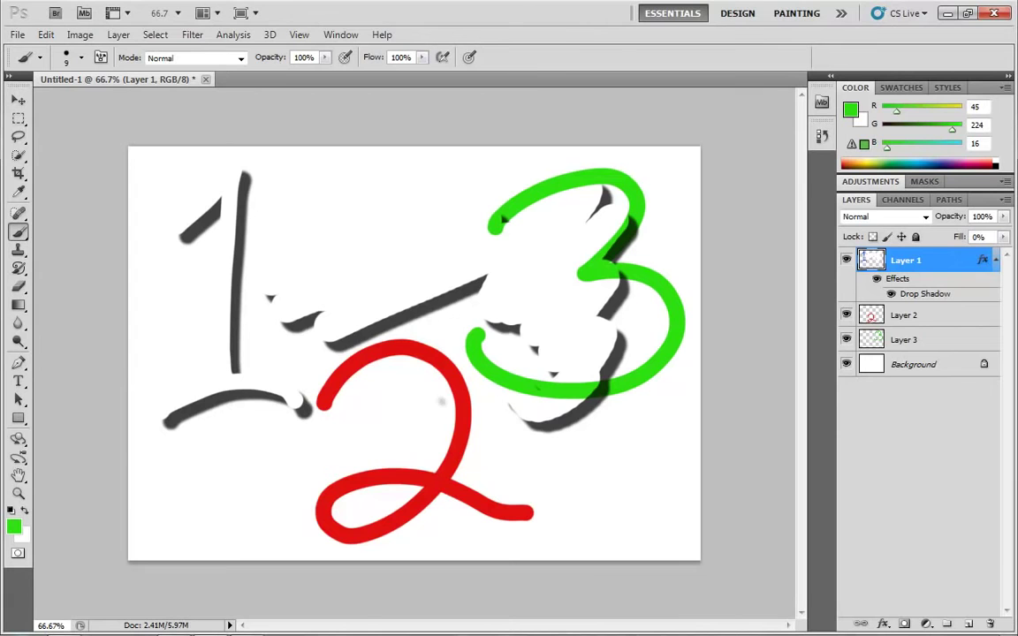
# Undo all the brush strokes just painted on Layer 1
pyautogui.hotkey('ctrl', 'alt', 'z')
pyautogui.hotkey('ctrl', 'alt', 'z')
pyautogui.hotkey('ctrl', 'alt', 'z')
pyautogui.hotkey('ctrl', 'alt', 'z')
pyautogui.hotkey('ctrl', 'alt', 'z')
pyautogui.hotkey('ctrl', 'alt', 'z')
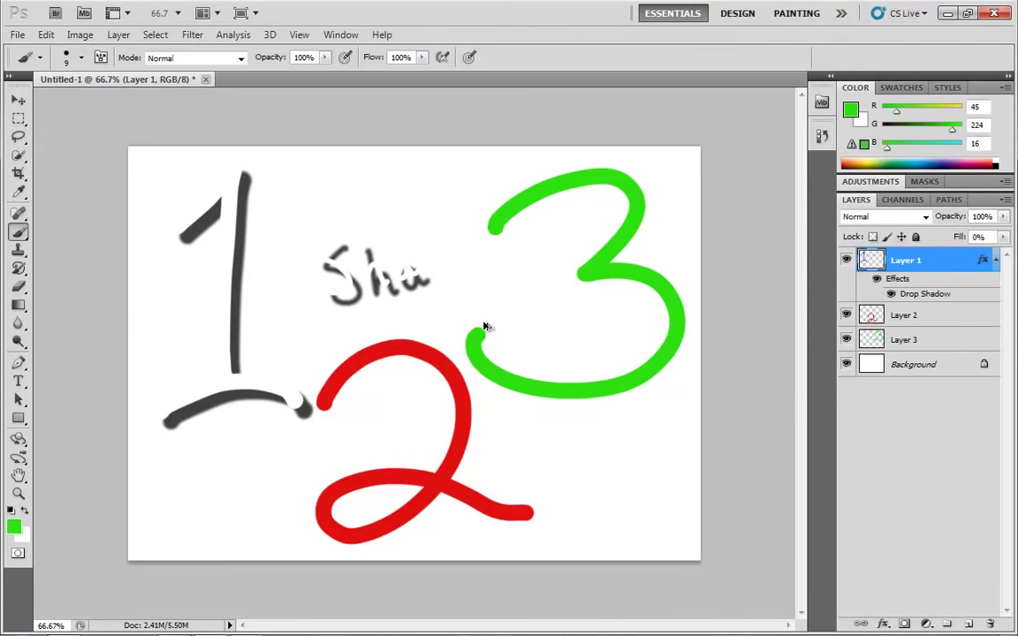
pyautogui.hotkey('ctrl', 'alt', 'z')
pyautogui.hotkey('ctrl', 'alt', 'z')
pyautogui.hotkey('ctrl', 'alt', 'z')
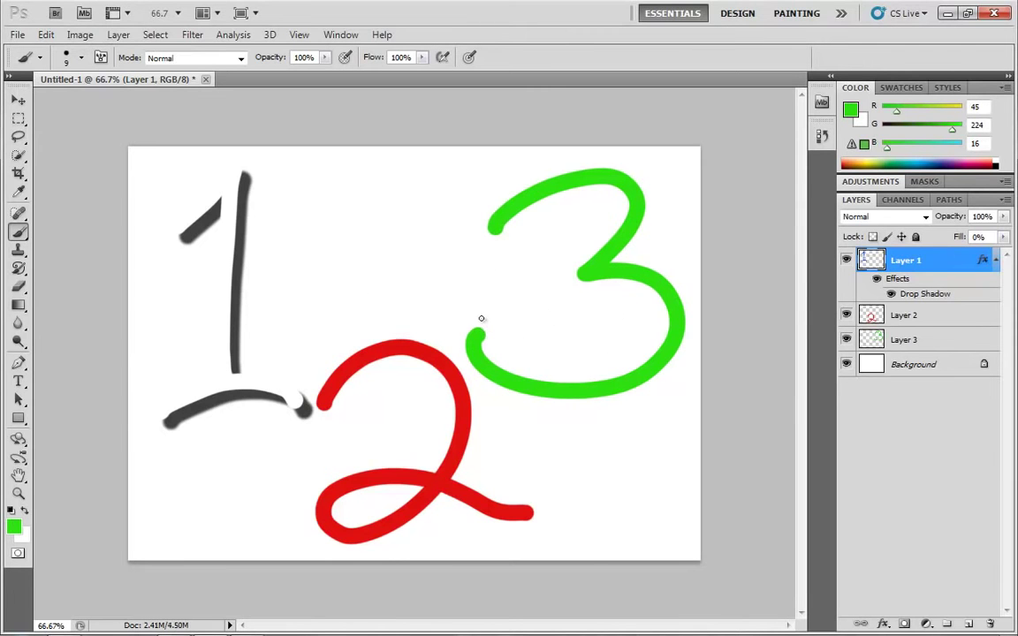
# Restore Layer 1's fill to 100% and keep its opacity at 100%
pyautogui.click(1003, 237)
pyautogui.moveTo(922, 254); pyautogui.dragTo(838, 212)
pyautogui.click(1003, 216)
pyautogui.press('Escape')
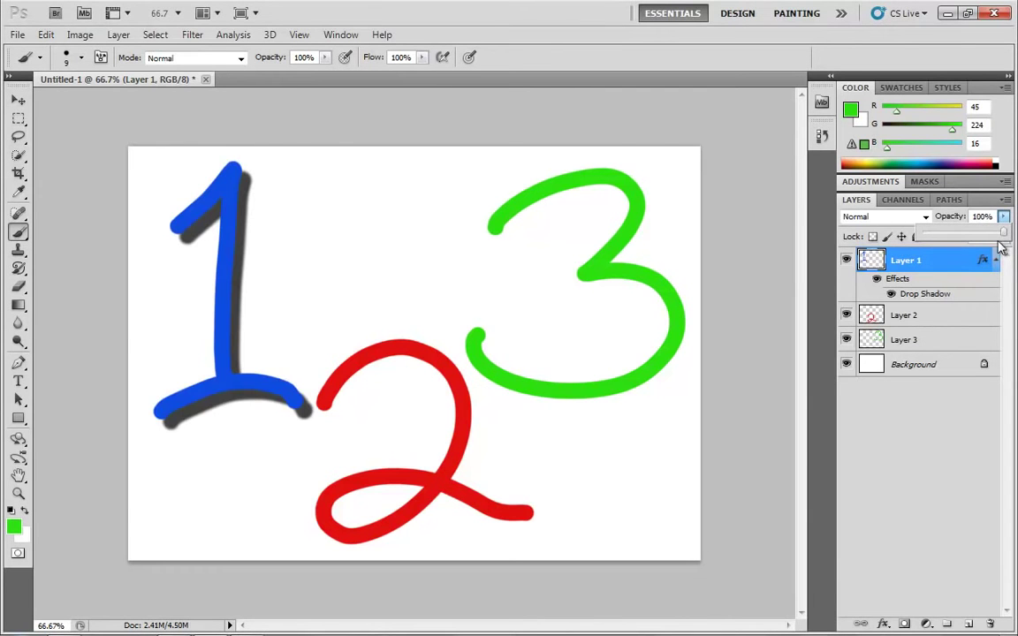
pyautogui.click(1003, 236)
pyautogui.moveTo(974, 255); pyautogui.dragTo(1003, 254)
pyautogui.click(952, 241)
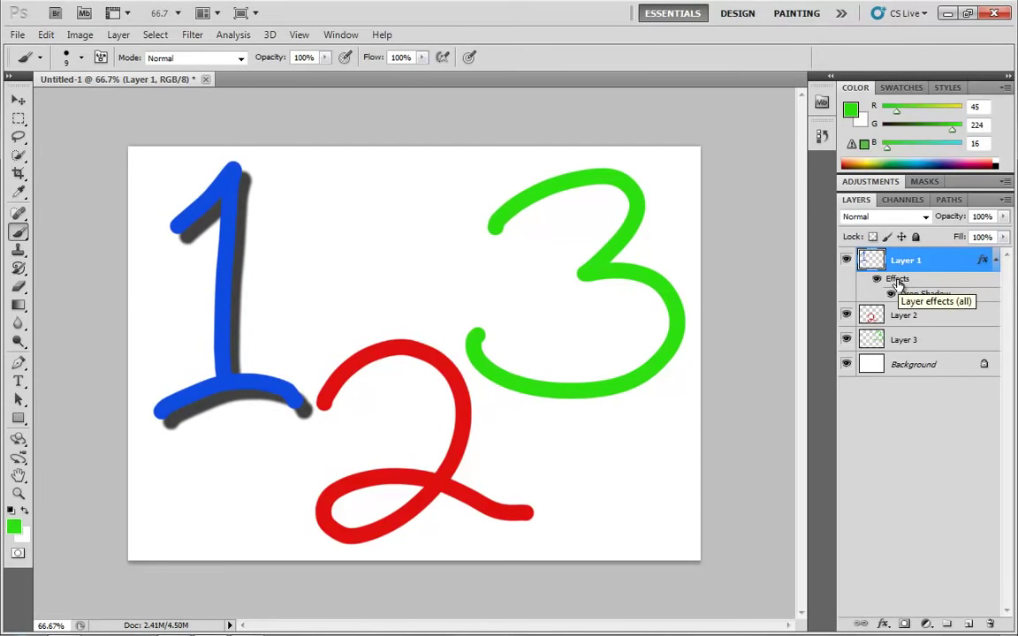
# Delete the drop shadow effect from Layer 1, and lock all of the layer's attributes and unlock them again
pyautogui.moveTo(898, 282); pyautogui.dragTo(994, 624)
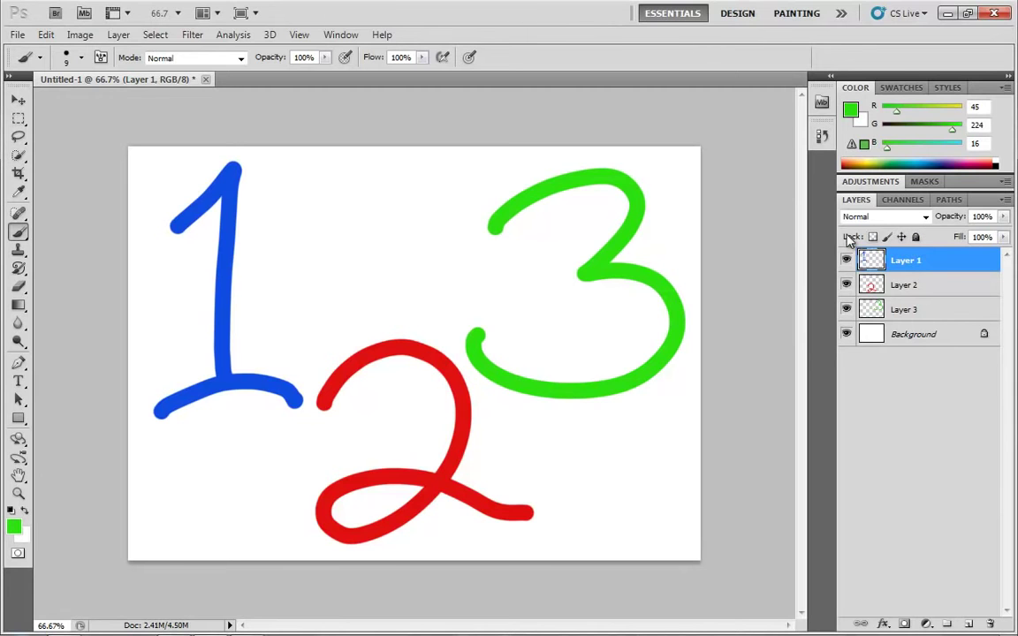
pyautogui.click(916, 239)
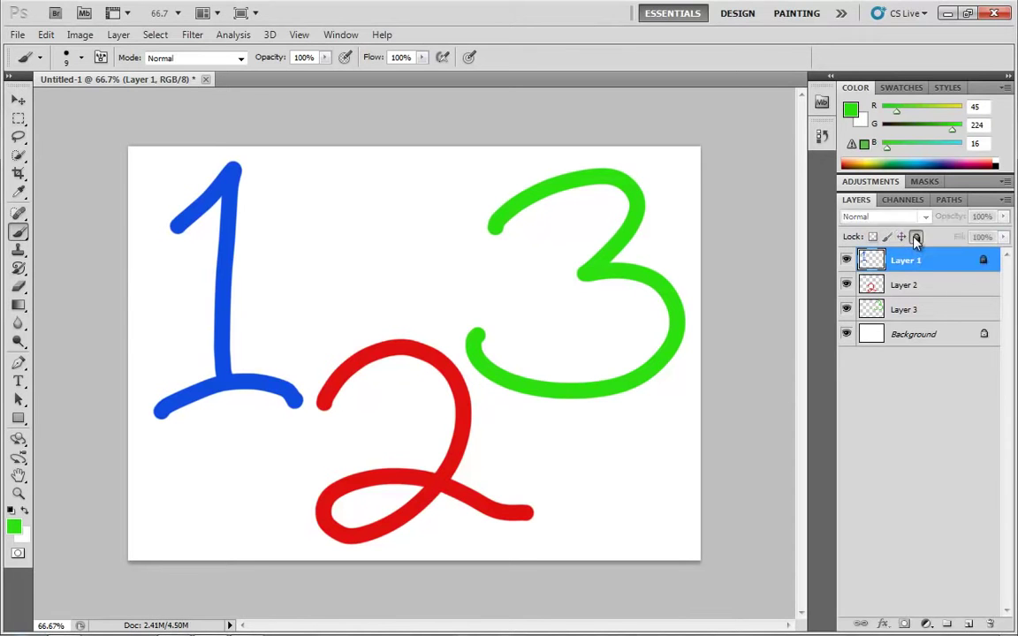
pyautogui.click(916, 238)
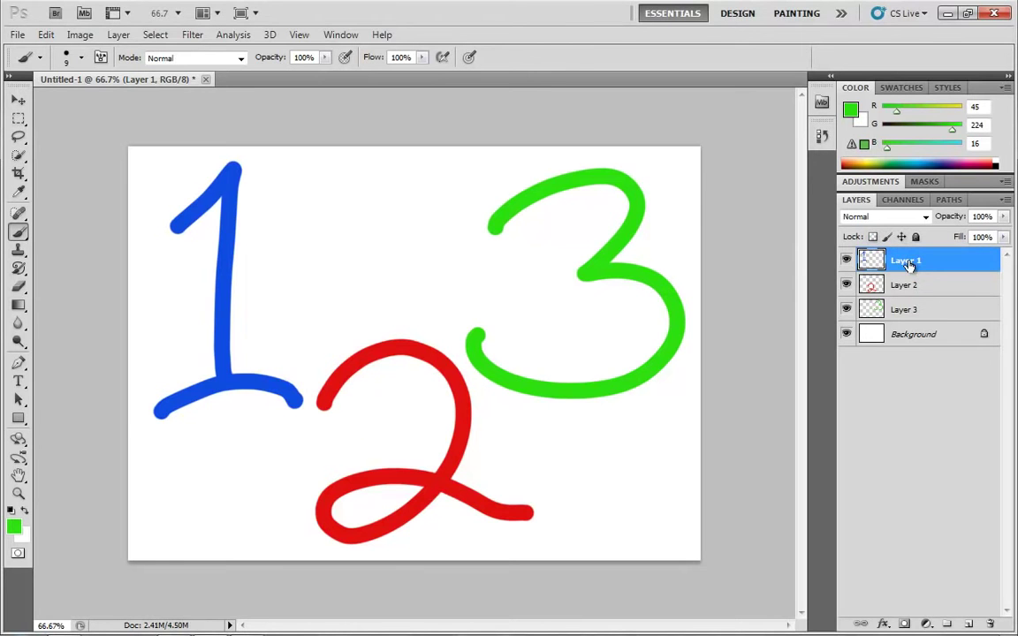
# Hide Layer 2 and Layer 3 and move the blue 1 on Layer 1 to the middle of the canvas
pyautogui.click(846, 285)
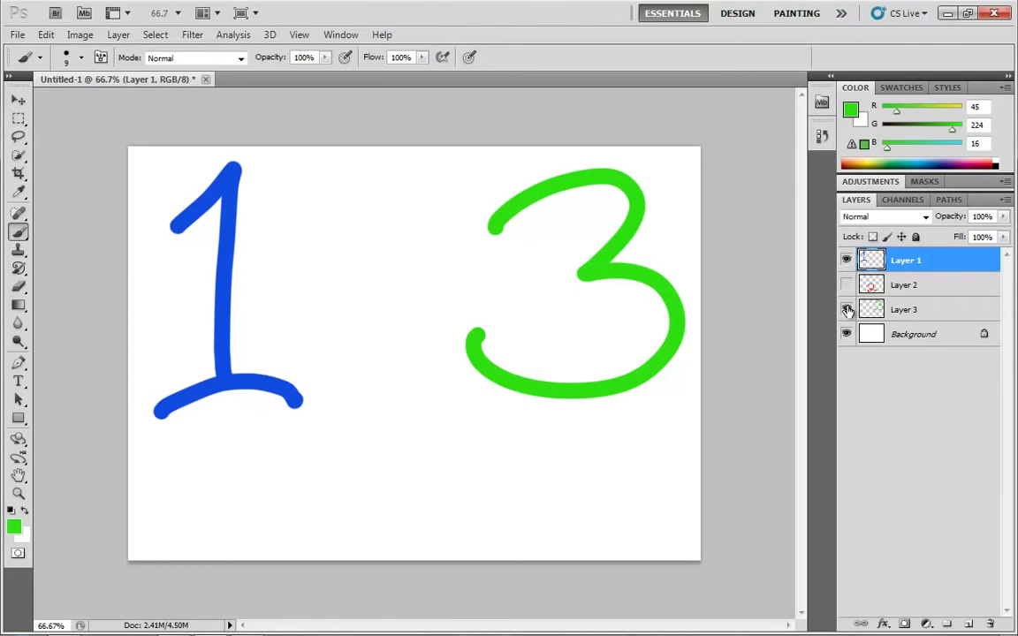
pyautogui.click(846, 310)
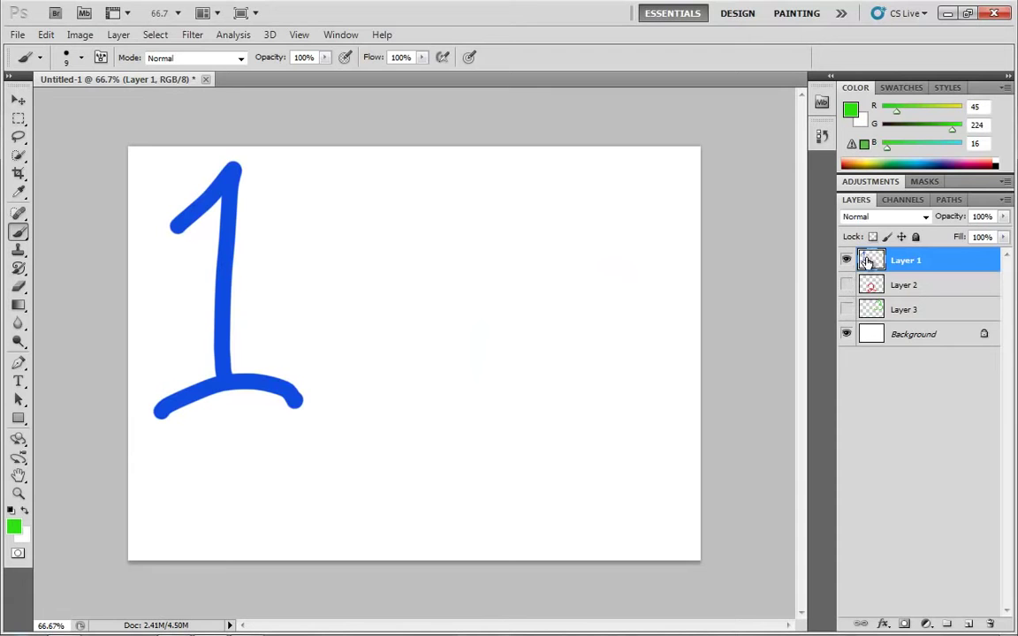
pyautogui.click(24, 100)
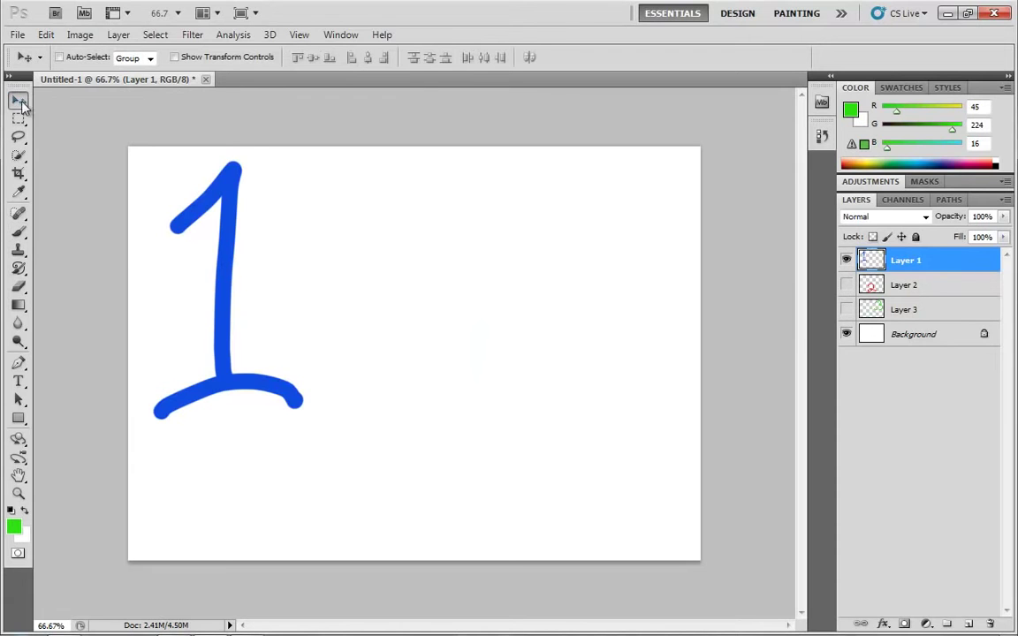
pyautogui.moveTo(291, 322)
pyautogui.mouseDown()
pyautogui.moveTo(385, 379)
pyautogui.moveTo(410, 357)
pyautogui.moveTo(422, 365)
pyautogui.mouseUp()
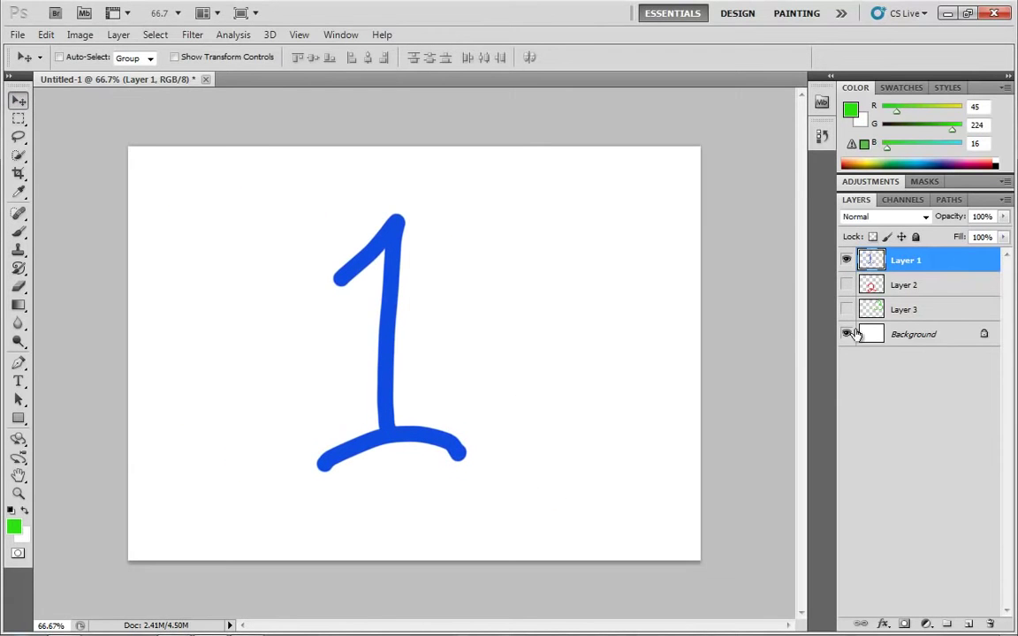
# Lock Layer 1's transparent pixels and paint green brush strokes back and forth across the whole blue 1
pyautogui.click(872, 236)
pyautogui.press('b')
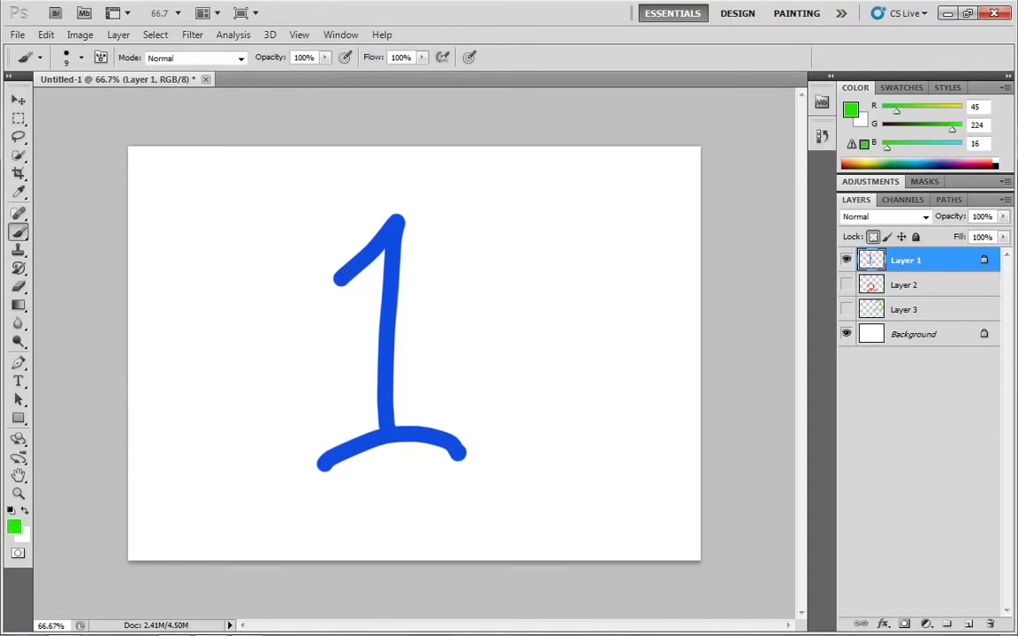
pyautogui.moveTo(346, 271)
pyautogui.mouseDown()
pyautogui.moveTo(396, 223)
pyautogui.moveTo(373, 362)
pyautogui.moveTo(411, 378)
pyautogui.moveTo(398, 433)
pyautogui.moveTo(491, 472)
pyautogui.mouseUp()
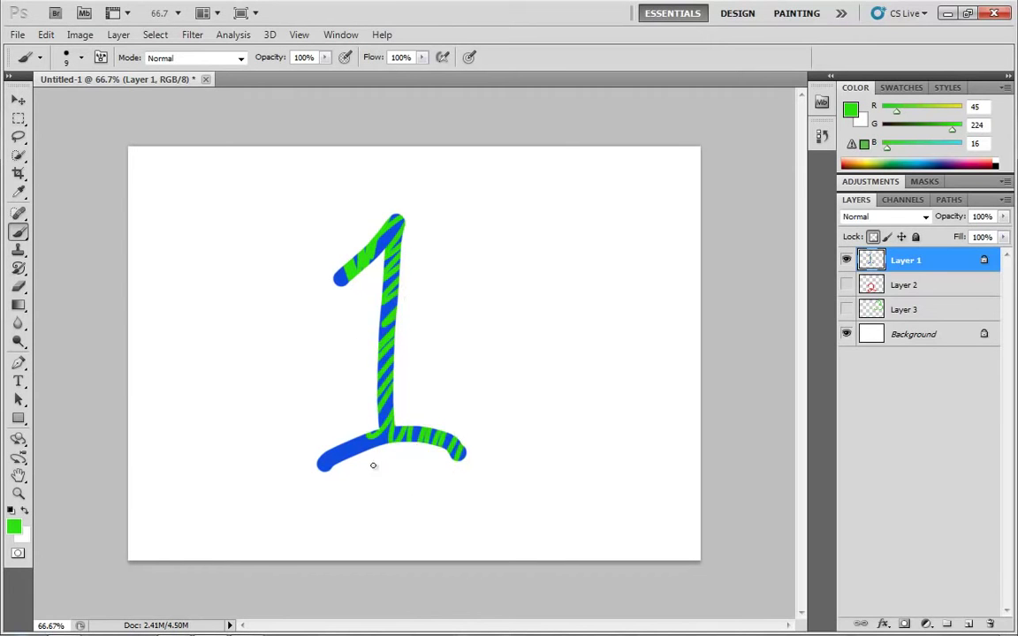
pyautogui.moveTo(324, 463); pyautogui.dragTo(329, 447)
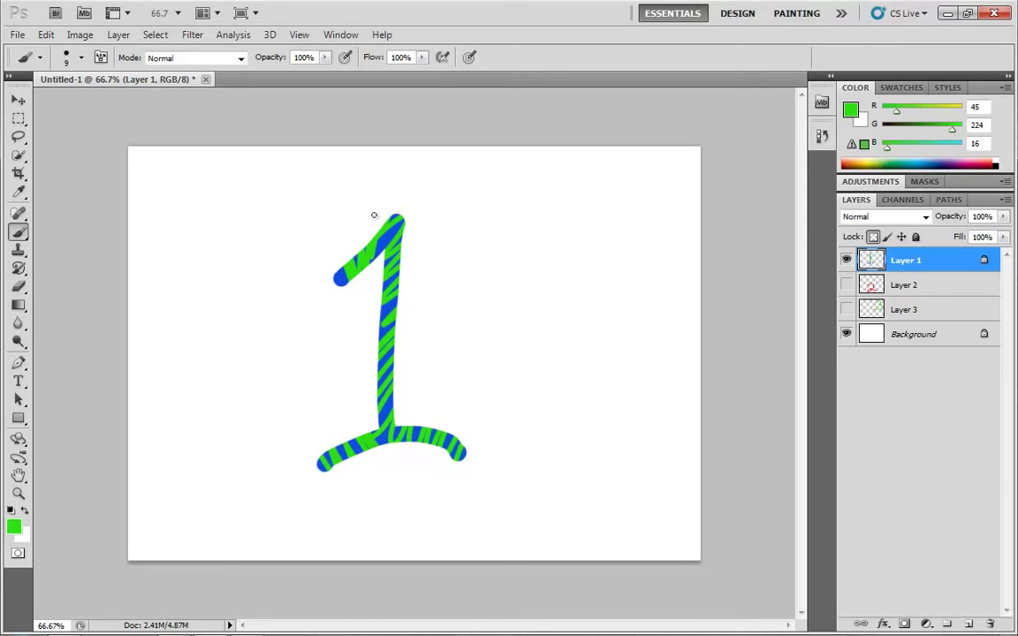
# Undo the green hatching, trace green lines through the middle of the blue 1, and add a few strokes across it
pyautogui.hotkey('ctrl', 'alt', 'z')
pyautogui.hotkey('ctrl', 'alt', 'z')
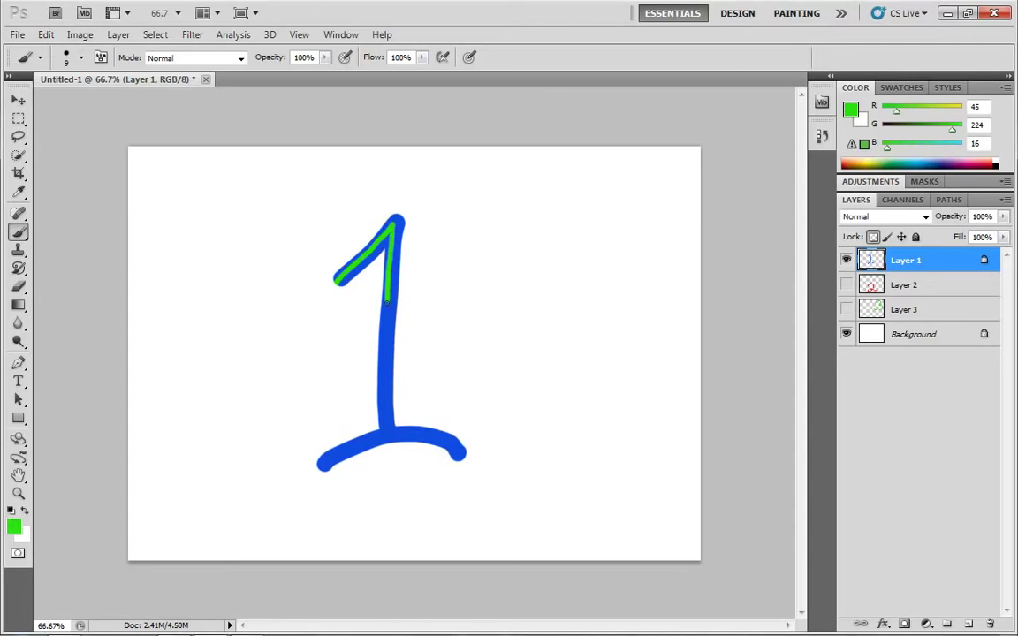
pyautogui.moveTo(387, 302); pyautogui.dragTo(387, 360)
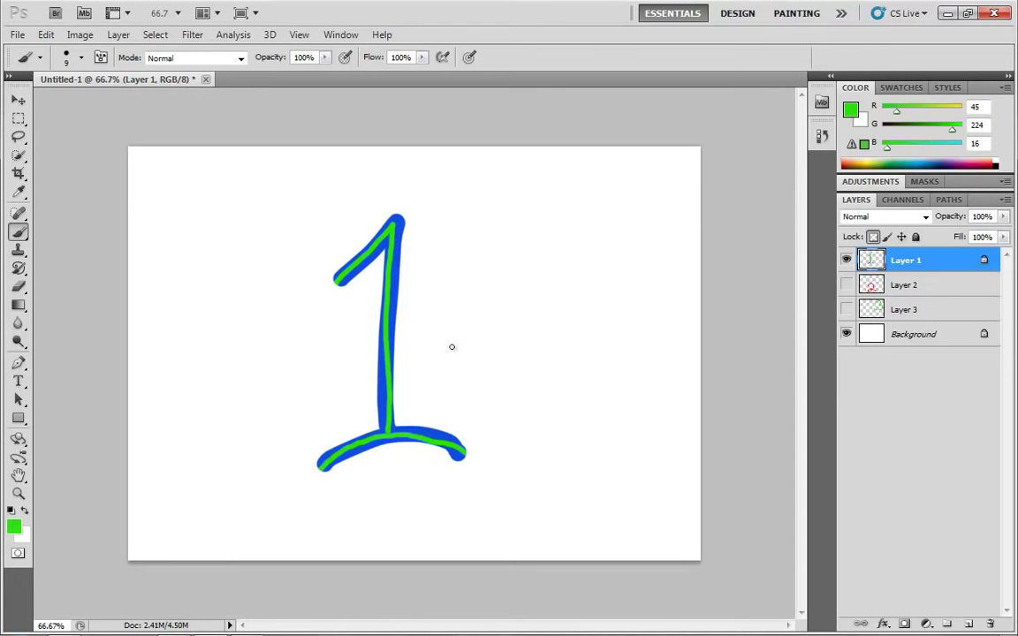
pyautogui.moveTo(378, 361); pyautogui.dragTo(388, 344)
# Undo all the green lines and cross strokes painted on the blue 1
pyautogui.hotkey('ctrl', 'alt', 'z')
pyautogui.hotkey('ctrl', 'alt', 'z')
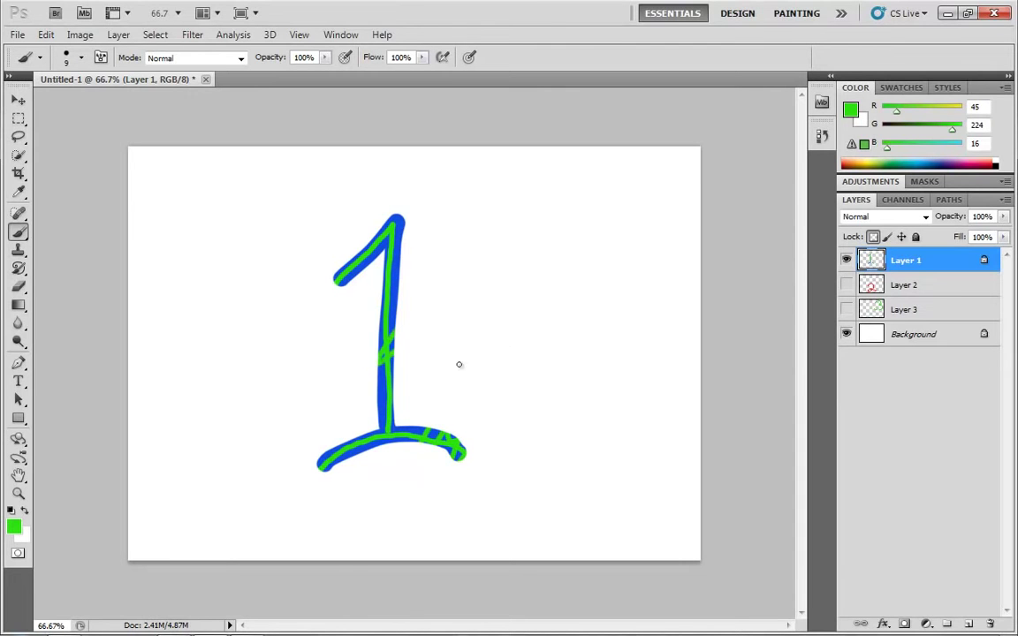
pyautogui.hotkey('ctrl', 'alt', 'z')
pyautogui.hotkey('ctrl', 'alt', 'z')
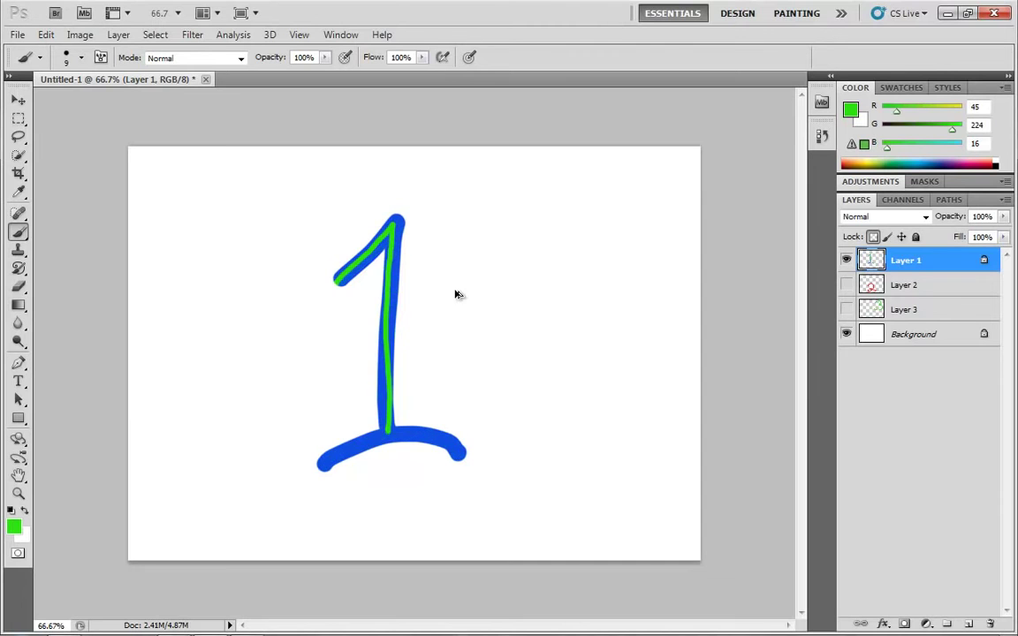
# Lock Layer 1's image pixels instead of its transparent pixels and try to paint on the layer with the Brush tool
pyautogui.click(888, 237)
pyautogui.click(887, 237)
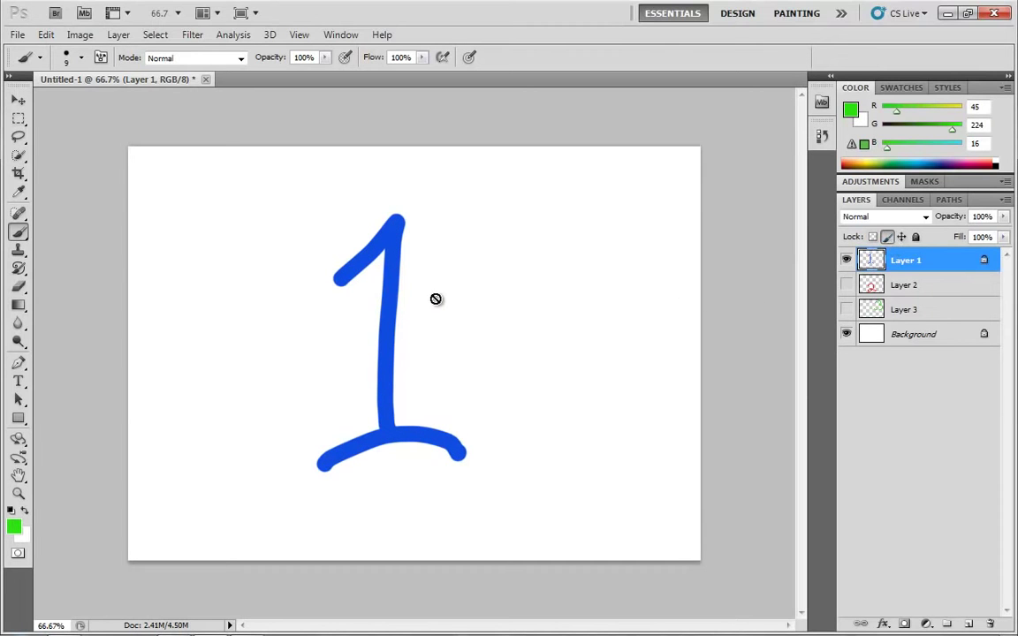
pyautogui.hotkey('shift', 'b')
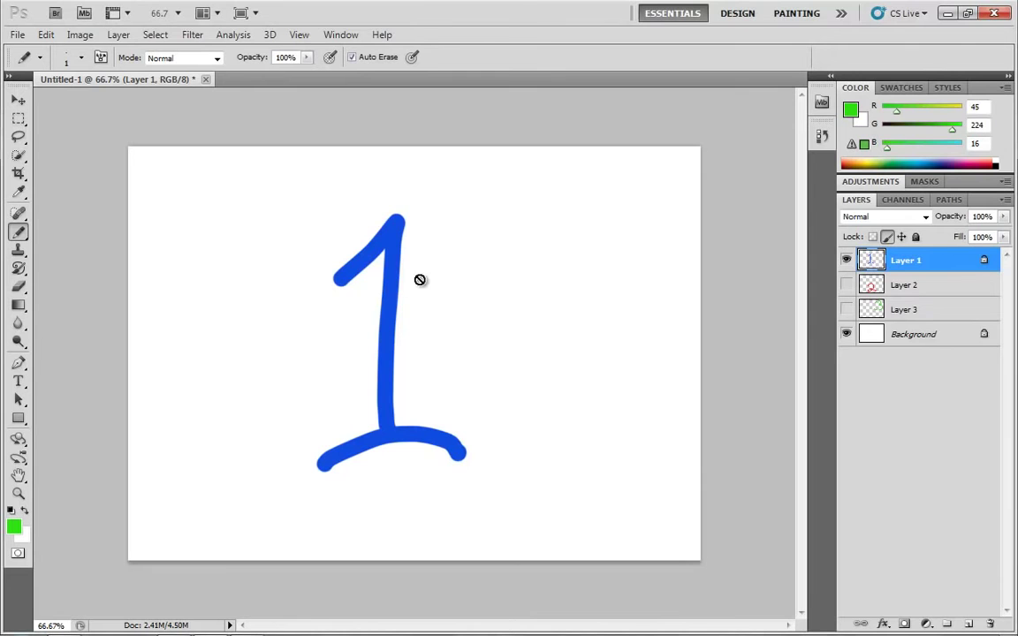
pyautogui.moveTo(11, 231)
pyautogui.mouseDown()
pyautogui.moveTo(15, 214)
pyautogui.moveTo(62, 212)
pyautogui.mouseUp()
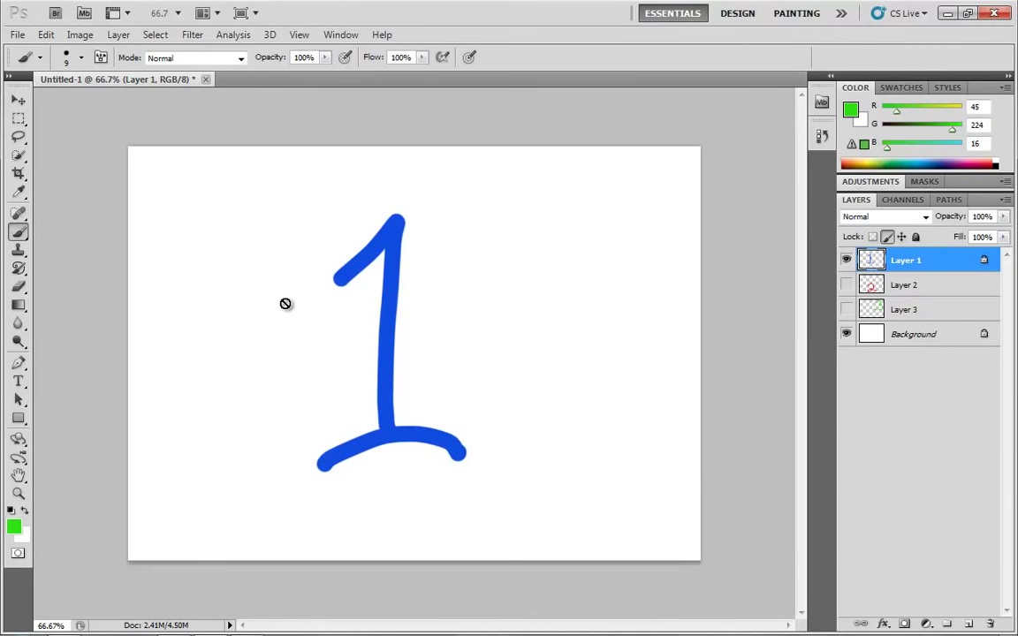
pyautogui.click(485, 313)
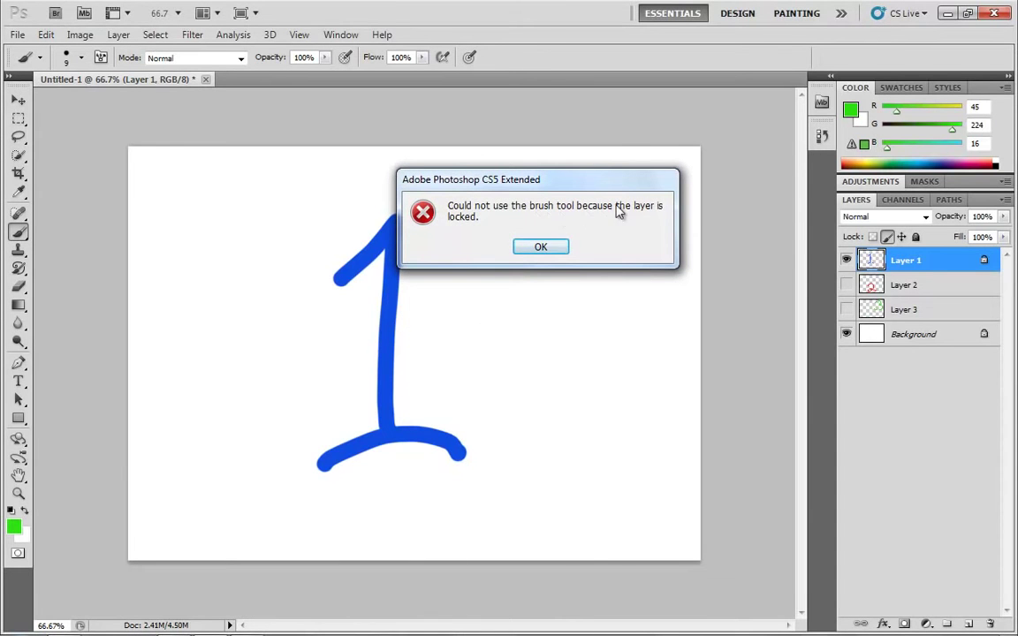
pyautogui.click(541, 247)
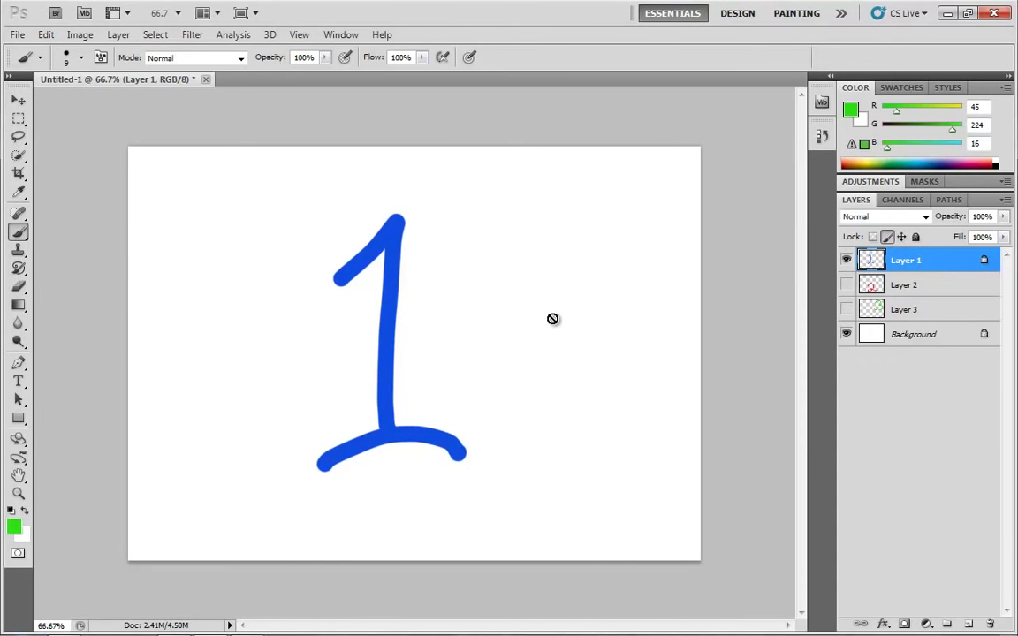
# Move the blue 1 on Layer 1 slightly to the right with the Move tool
pyautogui.press('v')
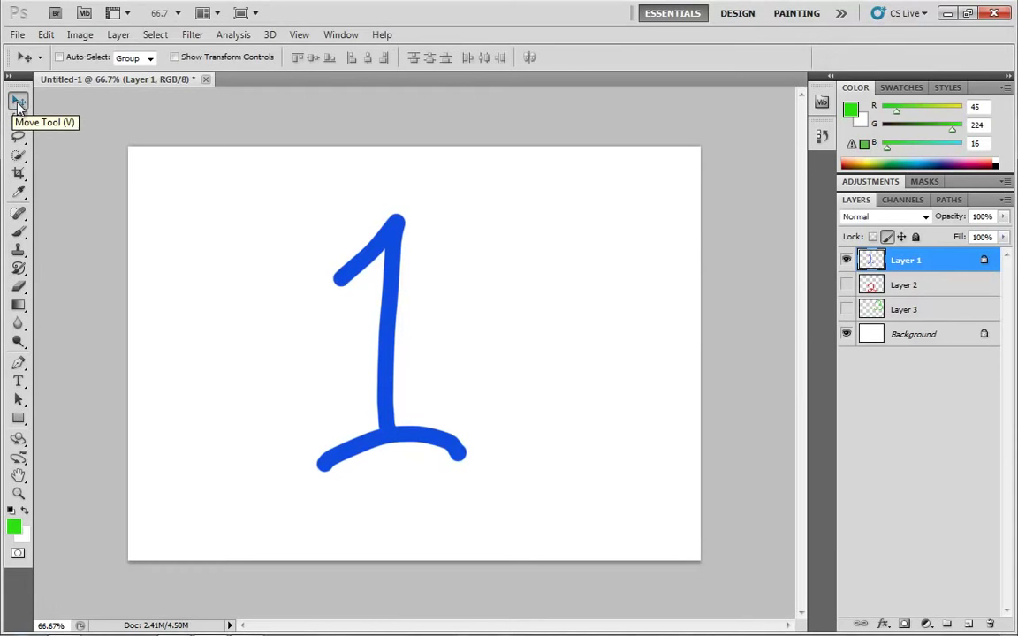
pyautogui.moveTo(421, 327); pyautogui.dragTo(545, 322)
pyautogui.moveTo(389, 297); pyautogui.dragTo(468, 327)
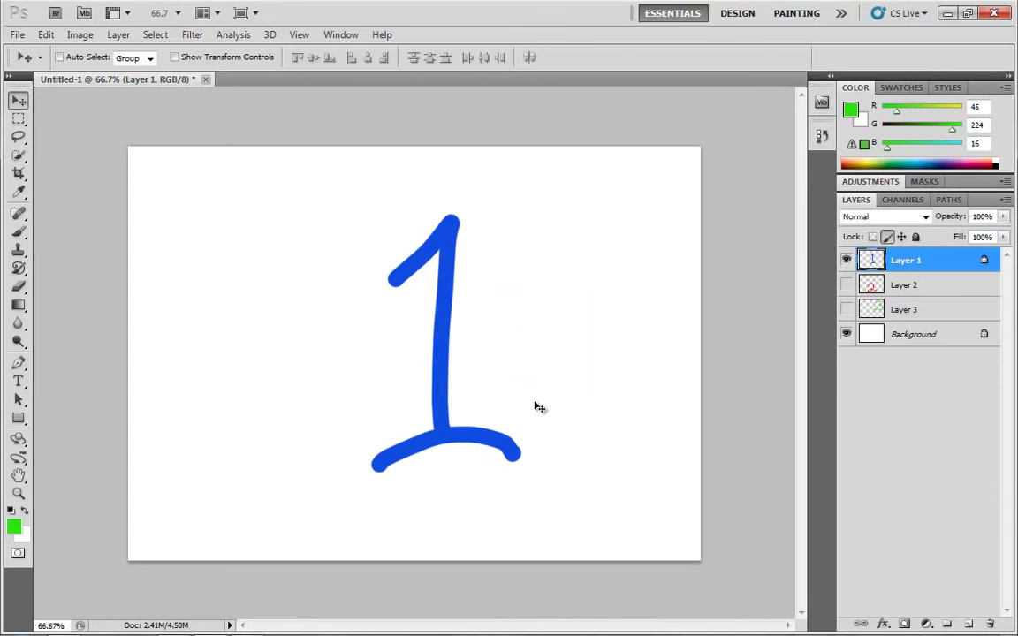
# Lock Layer 1's position instead of its image pixels and try to move the blue 1
pyautogui.click(901, 237)
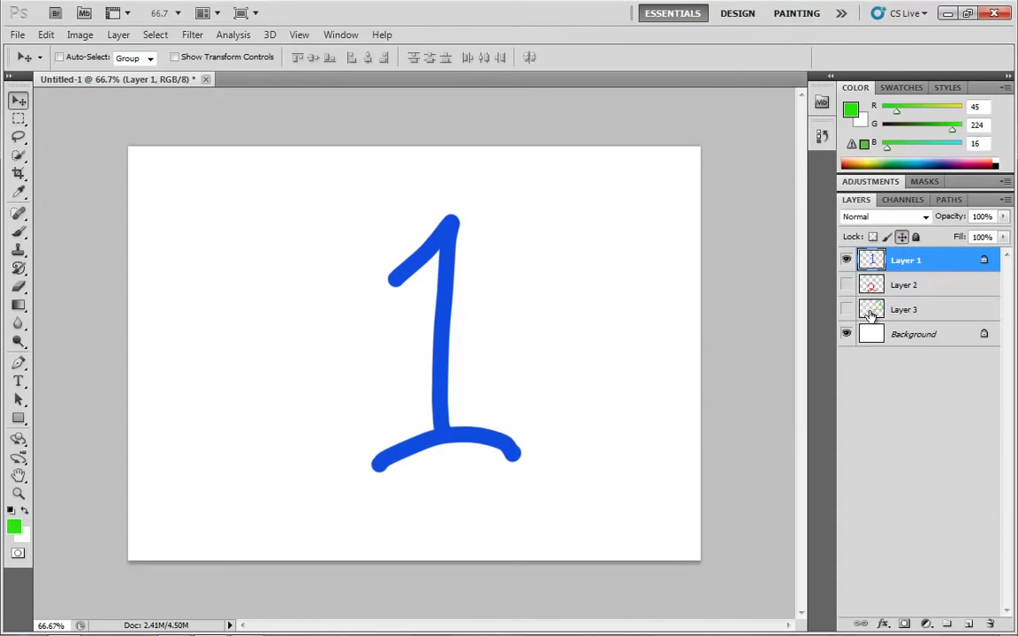
pyautogui.click(442, 345)
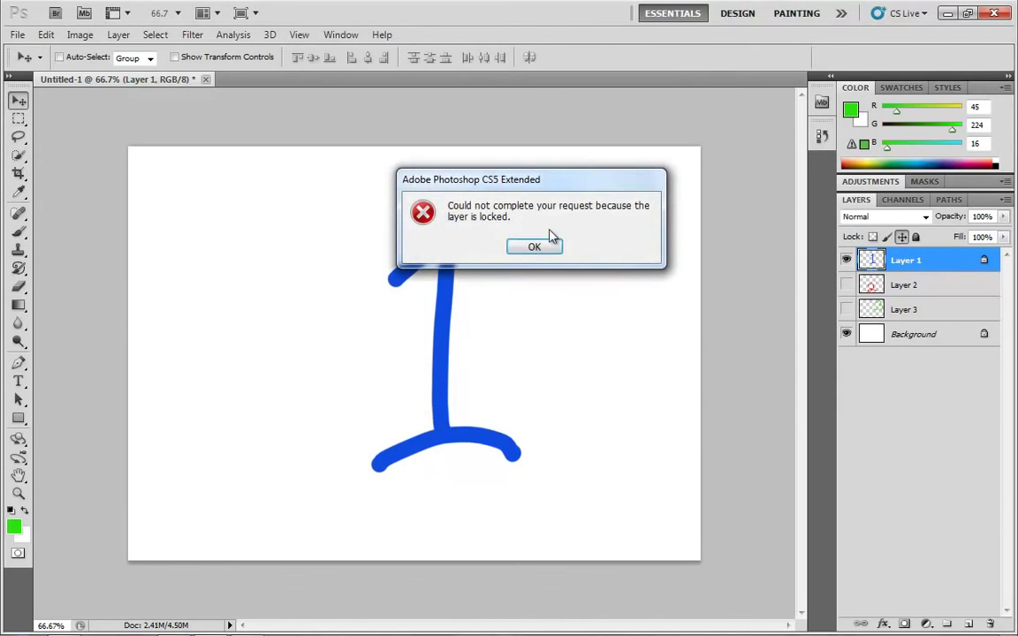
pyautogui.click(536, 248)
pyautogui.click(363, 311)
pyautogui.click(532, 249)
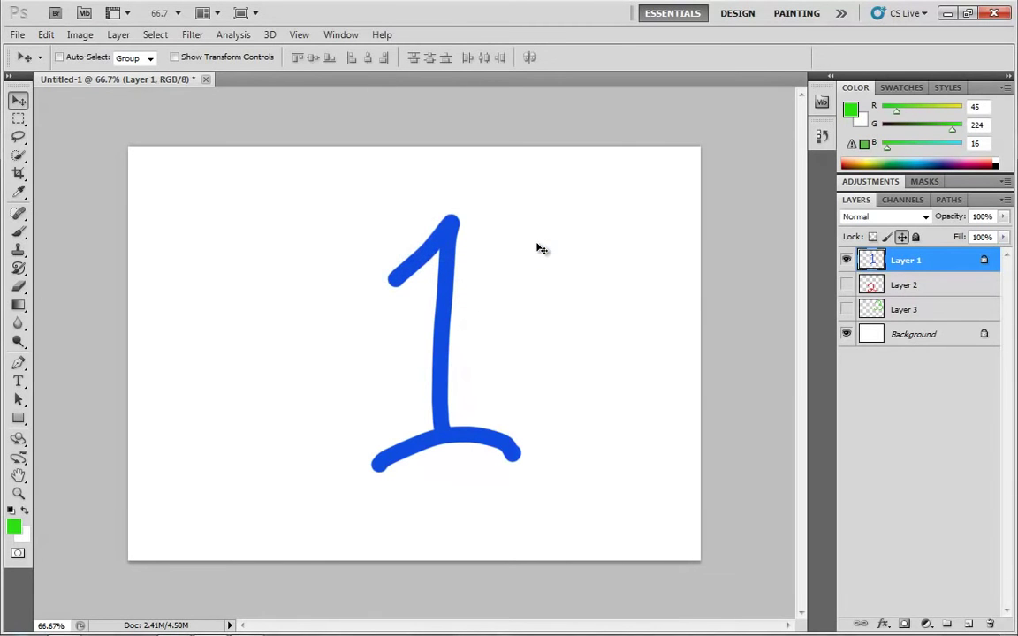
# Paint a green brush stroke across the position-locked Layer 1 and undo it
pyautogui.press('b')
pyautogui.moveTo(385, 336)
pyautogui.mouseDown()
pyautogui.moveTo(406, 368)
pyautogui.moveTo(450, 358)
pyautogui.moveTo(540, 363)
pyautogui.mouseUp()
pyautogui.hotkey('ctrl', 'z')
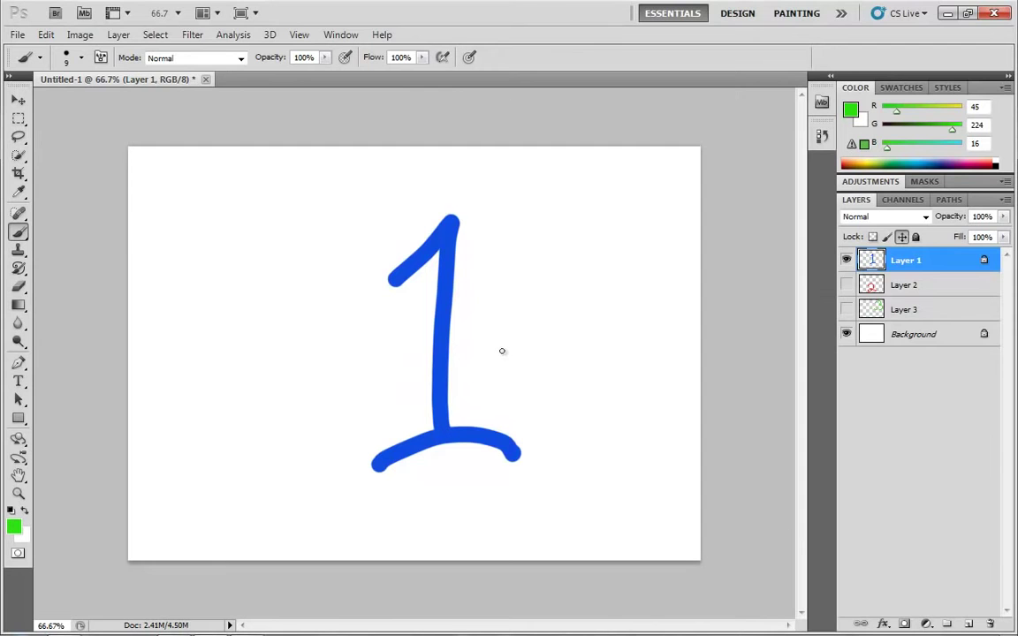
# Lock both the transparent pixels and the position of Layer 1 and paint green strokes across the blue 1
pyautogui.click(873, 237)
pyautogui.click(902, 238)
pyautogui.moveTo(399, 289)
pyautogui.mouseDown()
pyautogui.moveTo(436, 277)
pyautogui.moveTo(427, 326)
pyautogui.moveTo(467, 332)
pyautogui.moveTo(444, 448)
pyautogui.moveTo(476, 428)
pyautogui.moveTo(487, 473)
pyautogui.mouseUp()
# Try to move the green-striped 1 with the Move tool, and undo the green strokes
pyautogui.press('v')
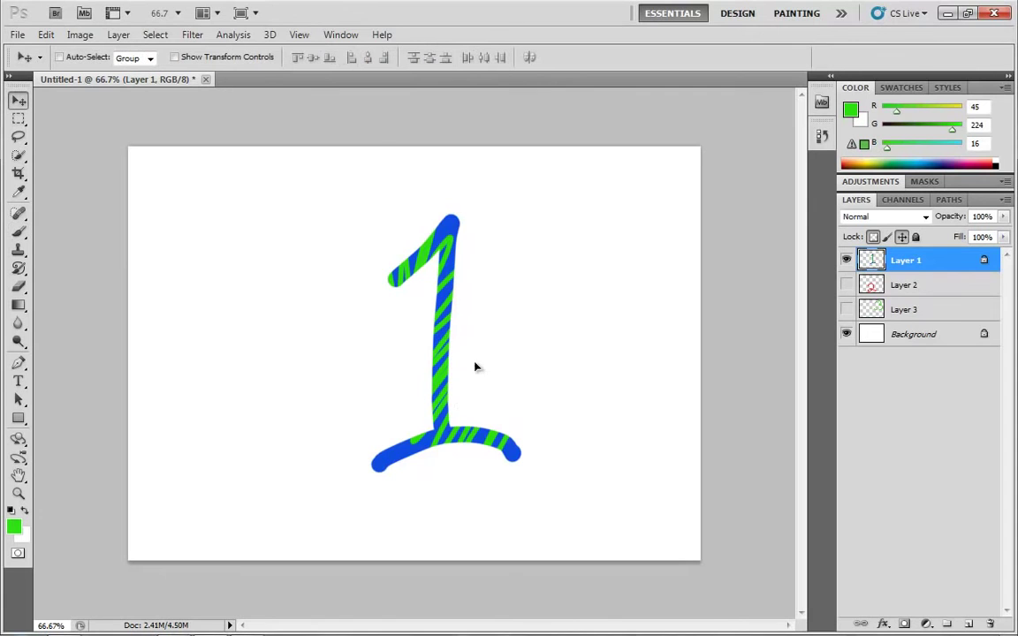
pyautogui.moveTo(474, 363); pyautogui.dragTo(576, 274)
pyautogui.click(545, 250)
pyautogui.hotkey('ctrl', 'z')
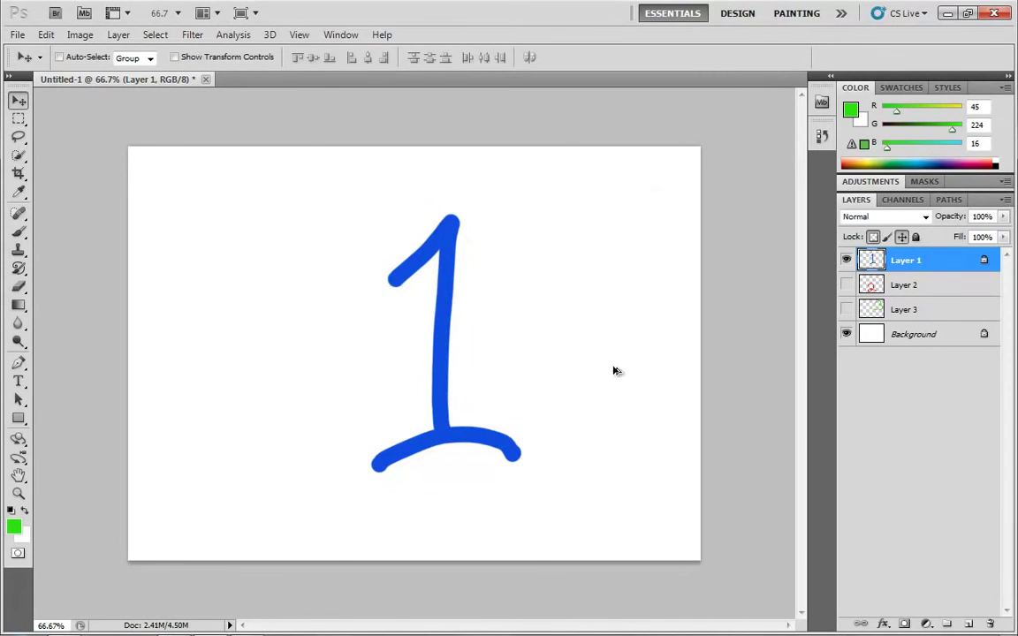
# Lock all of Layer 1's attributes in place of the separate locks and try to move the blue 1
pyautogui.click(873, 237)
pyautogui.click(916, 238)
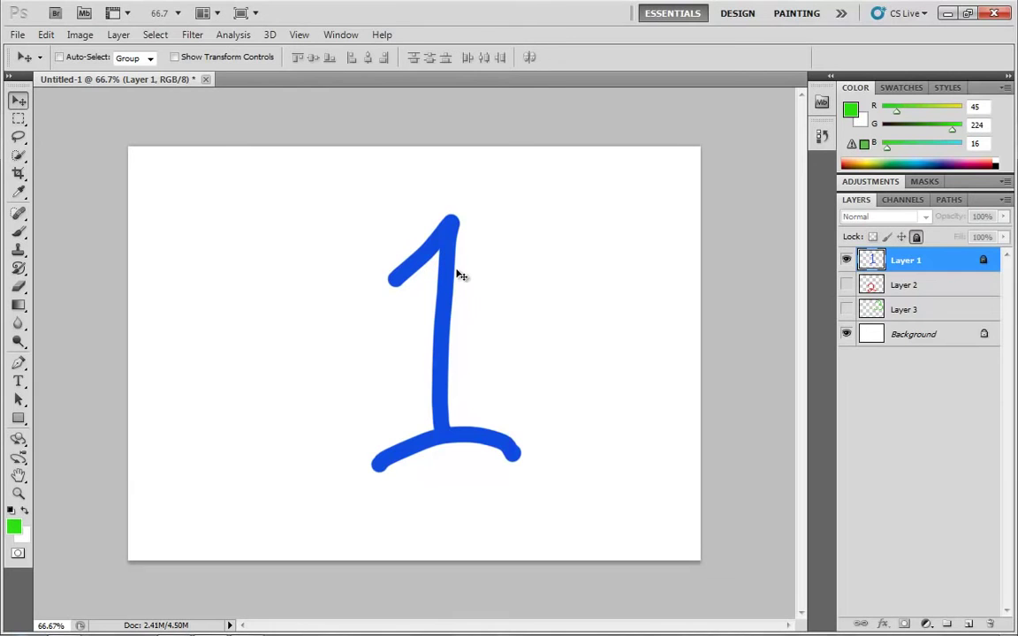
pyautogui.click(307, 284)
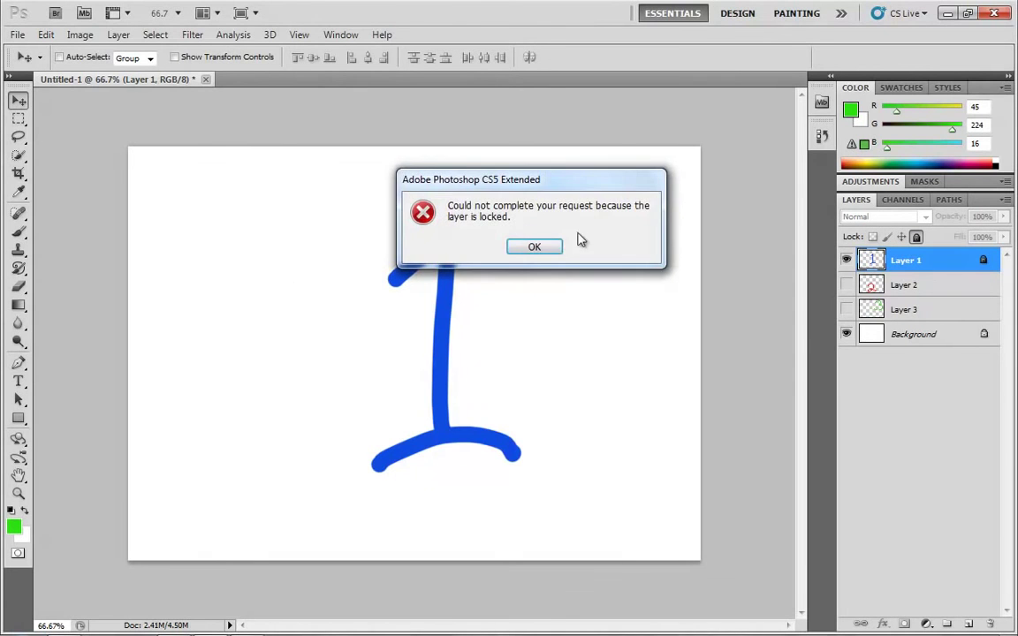
pyautogui.click(535, 247)
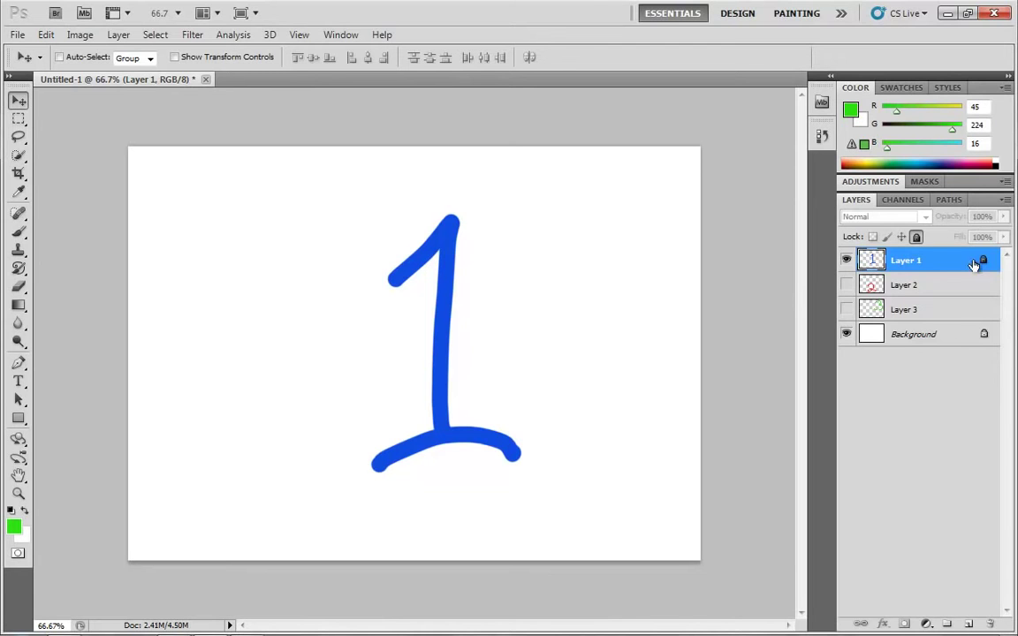
# Switch Layer 1's full lock and position lock on and off, leaving the layer without any locks
pyautogui.click(916, 238)
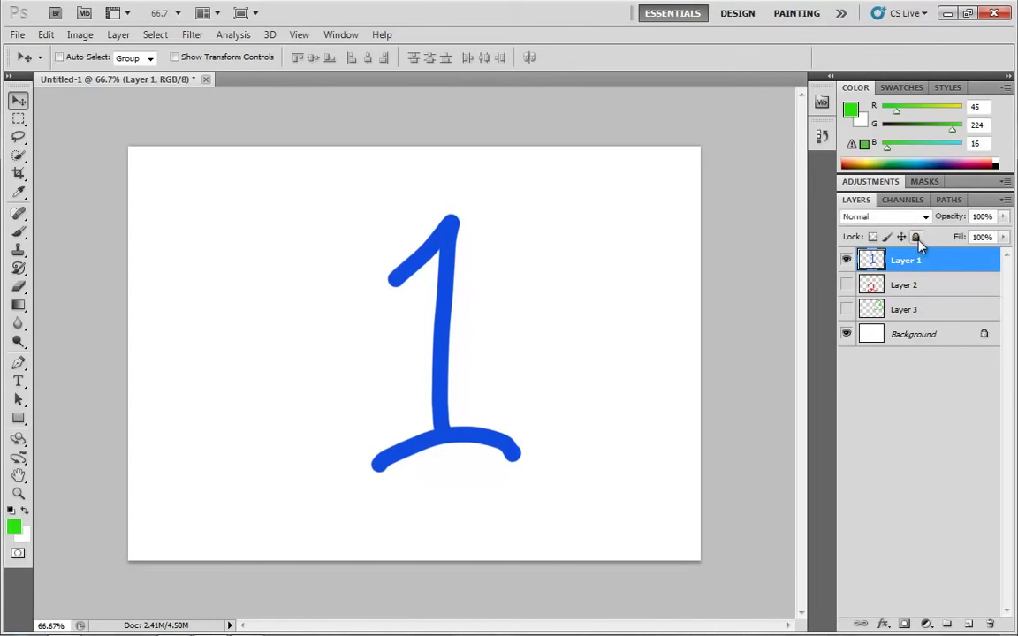
pyautogui.click(916, 237)
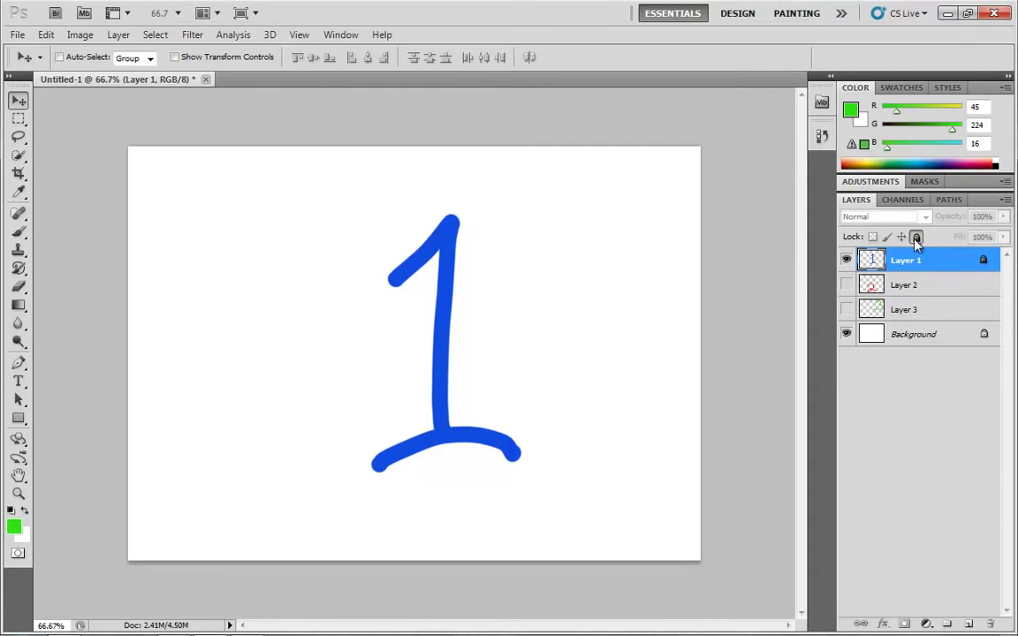
pyautogui.click(901, 237)
pyautogui.click(916, 236)
pyautogui.click(916, 236)
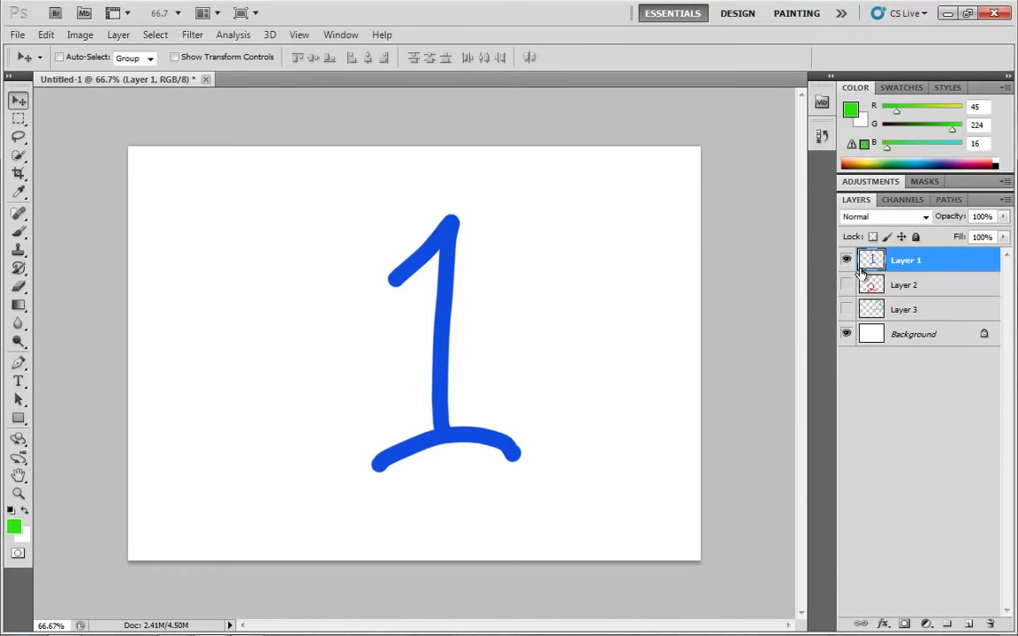
pyautogui.click(939, 289)
pyautogui.click(946, 305)
pyautogui.click(944, 283)
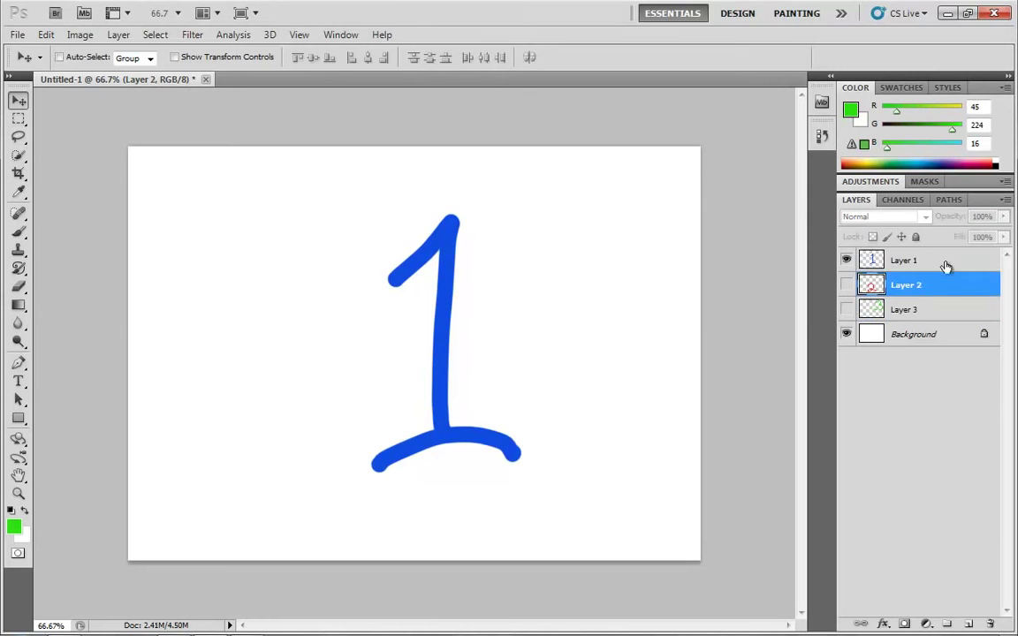
pyautogui.click(943, 264)
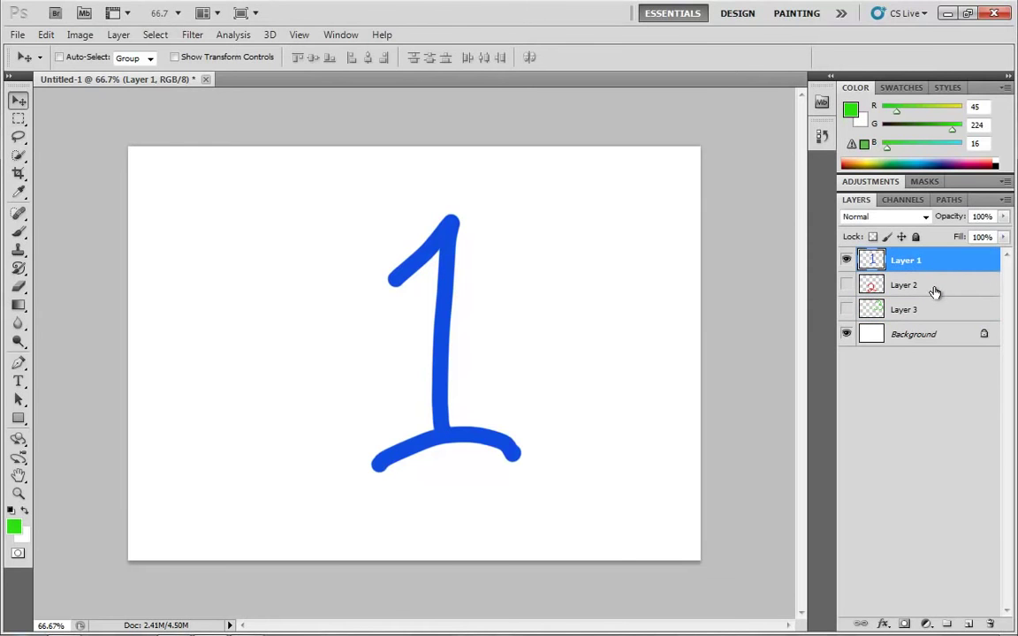
pyautogui.moveTo(915, 263)
pyautogui.mouseDown()
pyautogui.moveTo(908, 256)
pyautogui.moveTo(908, 265)
pyautogui.mouseUp()
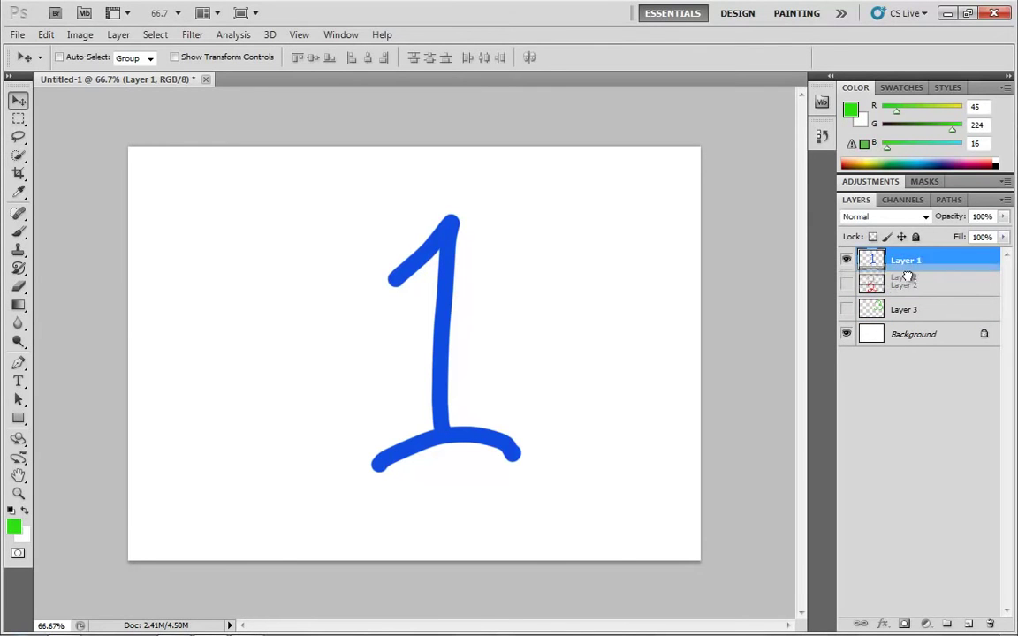
pyautogui.click(902, 287)
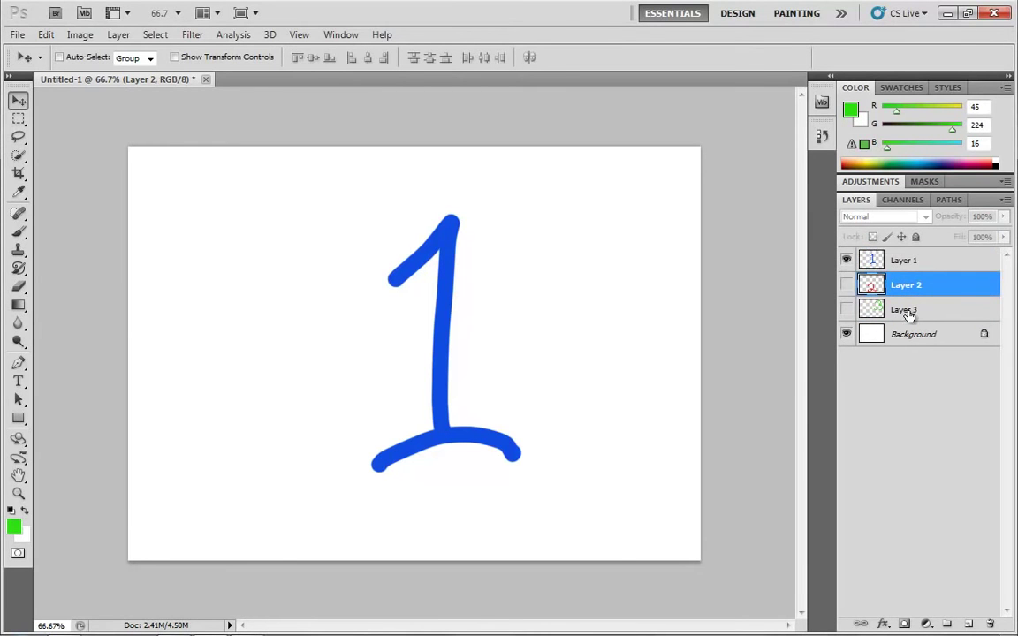
# Reorder the layers so Layer 3 is on top and Layer 2 sits above Layer 1, and show Layers 3 and 2 again
pyautogui.moveTo(908, 315); pyautogui.dragTo(886, 259)
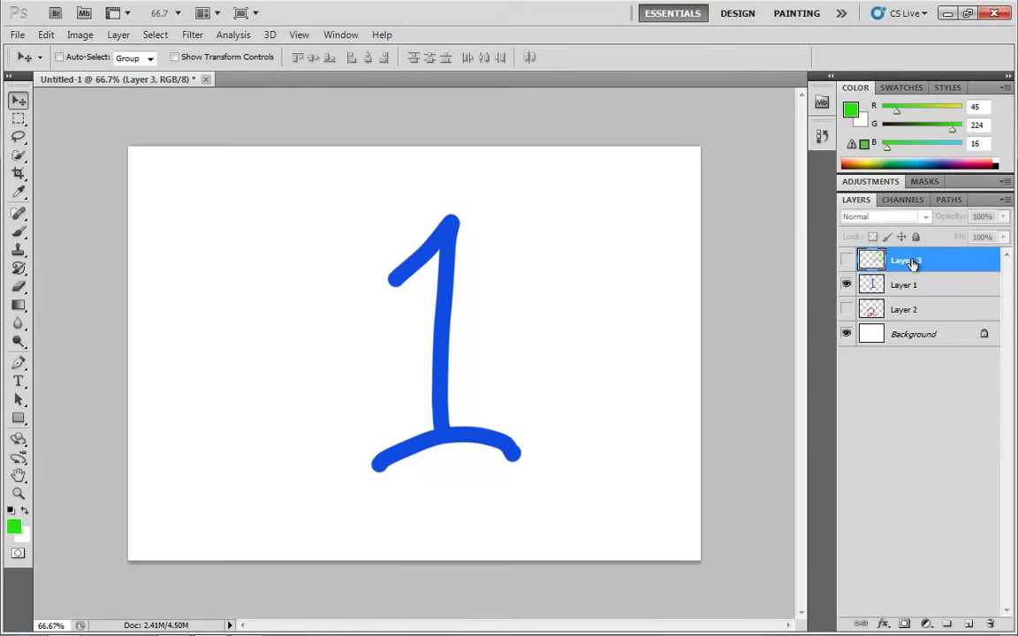
pyautogui.moveTo(914, 316); pyautogui.dragTo(892, 286)
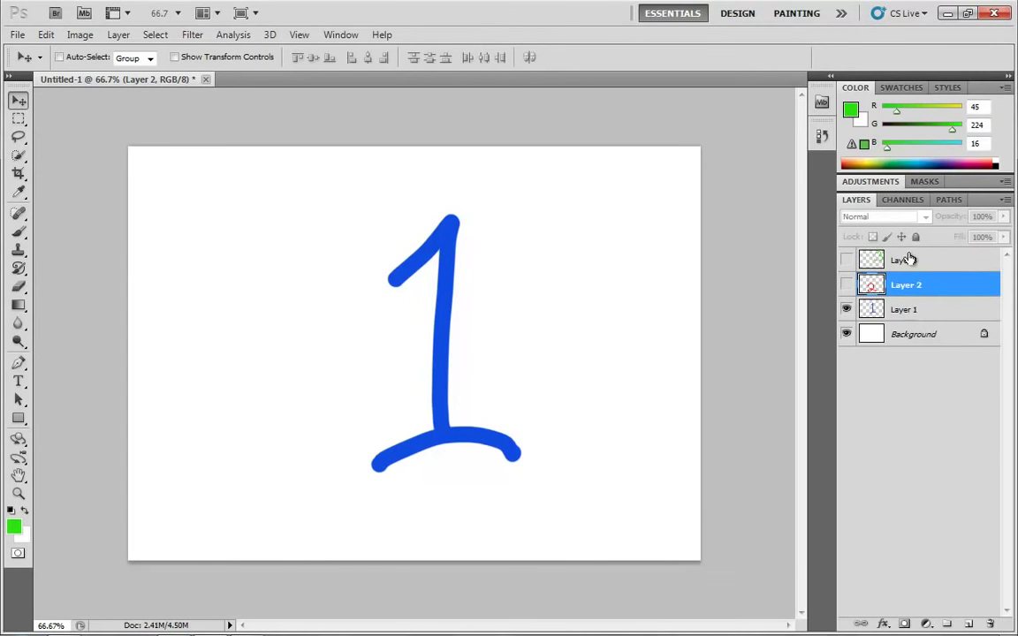
pyautogui.click(846, 261)
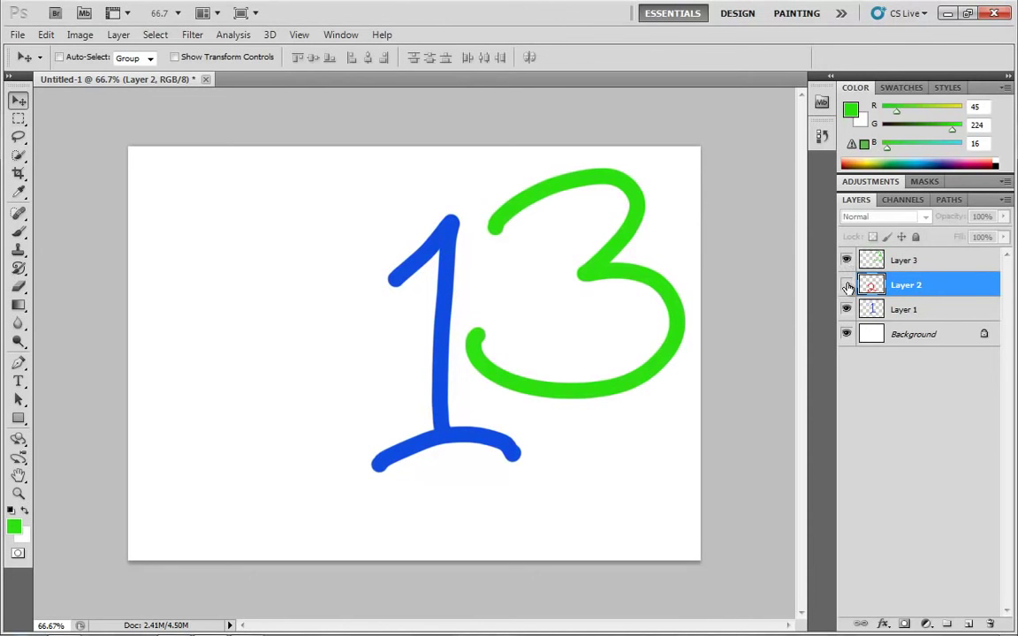
pyautogui.click(847, 284)
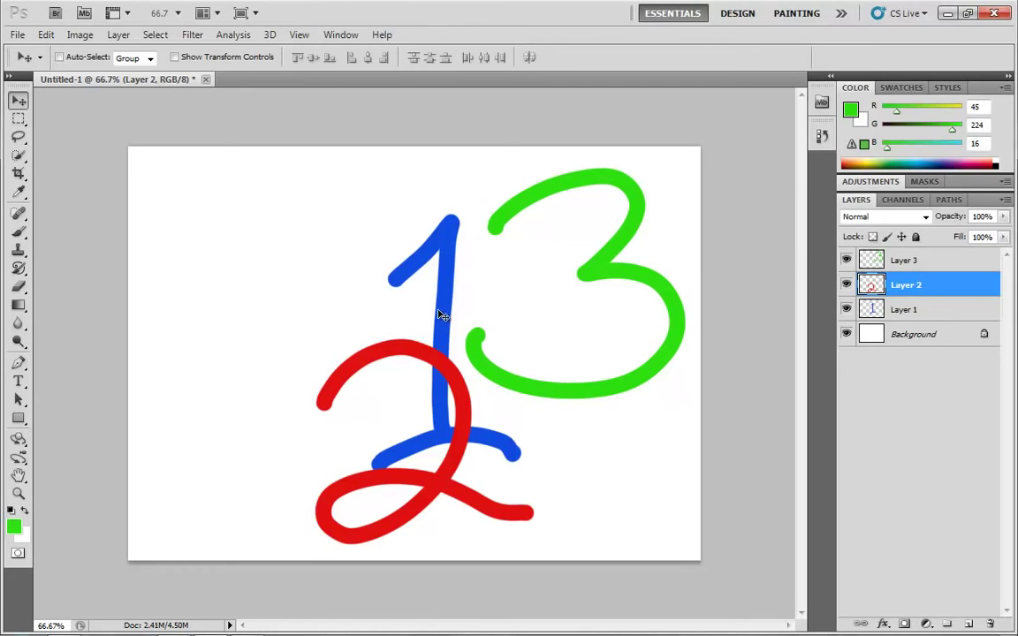
# Move the red 2 slightly down and right and the blue 1 to the upper-left part of the canvas
pyautogui.moveTo(441, 315); pyautogui.dragTo(237, 266)
pyautogui.click(884, 309)
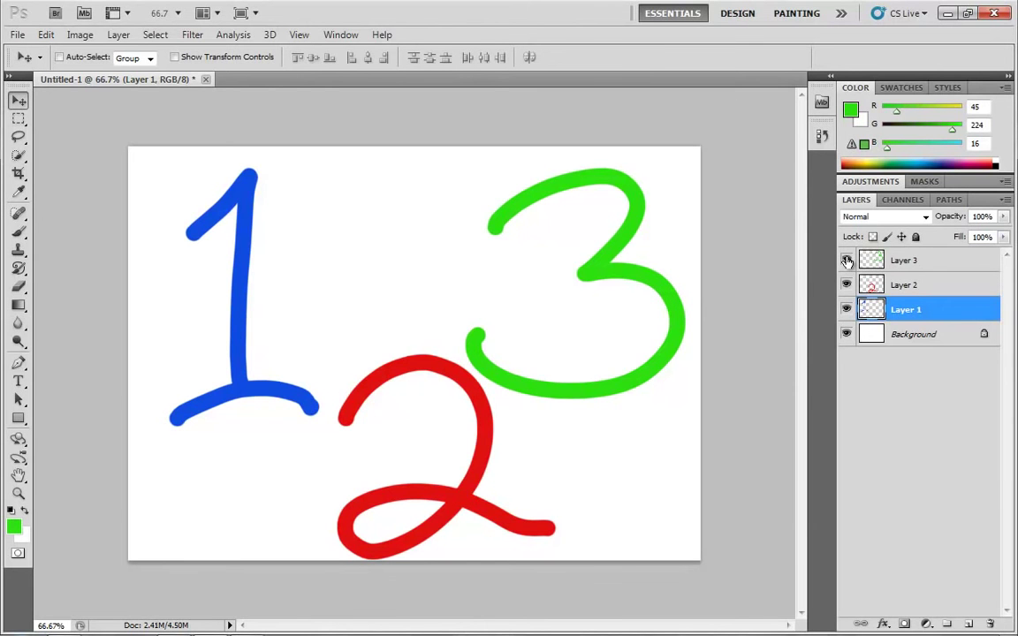
# Add five new empty layers, Layer 4 through Layer 8, above Layer 3
pyautogui.moveTo(847, 263)
pyautogui.mouseDown()
pyautogui.moveTo(844, 349)
pyautogui.moveTo(846, 259)
pyautogui.mouseUp()
pyautogui.click(922, 270)
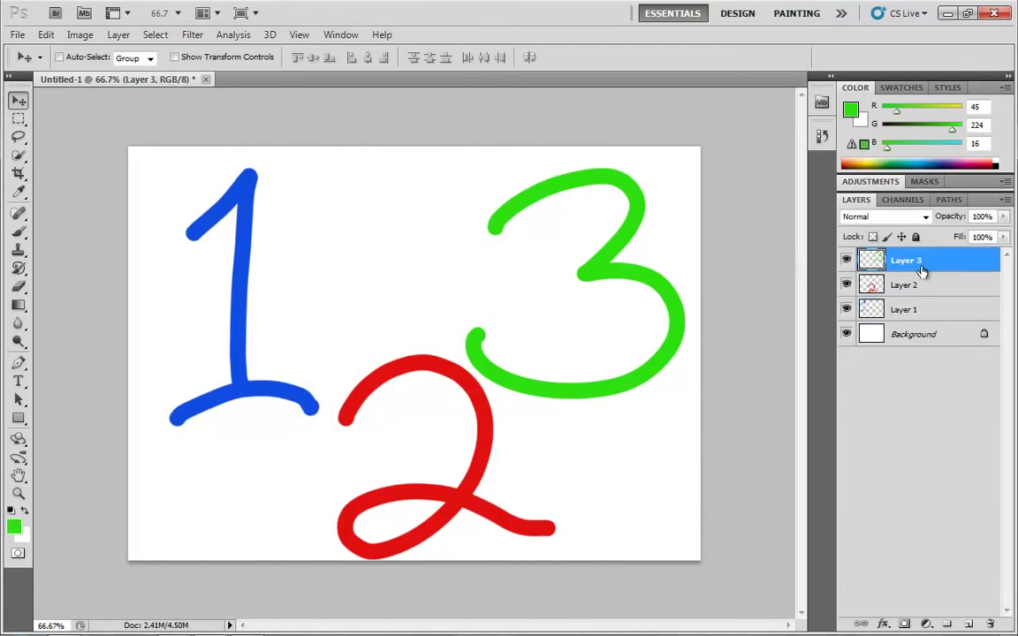
pyautogui.click(968, 625)
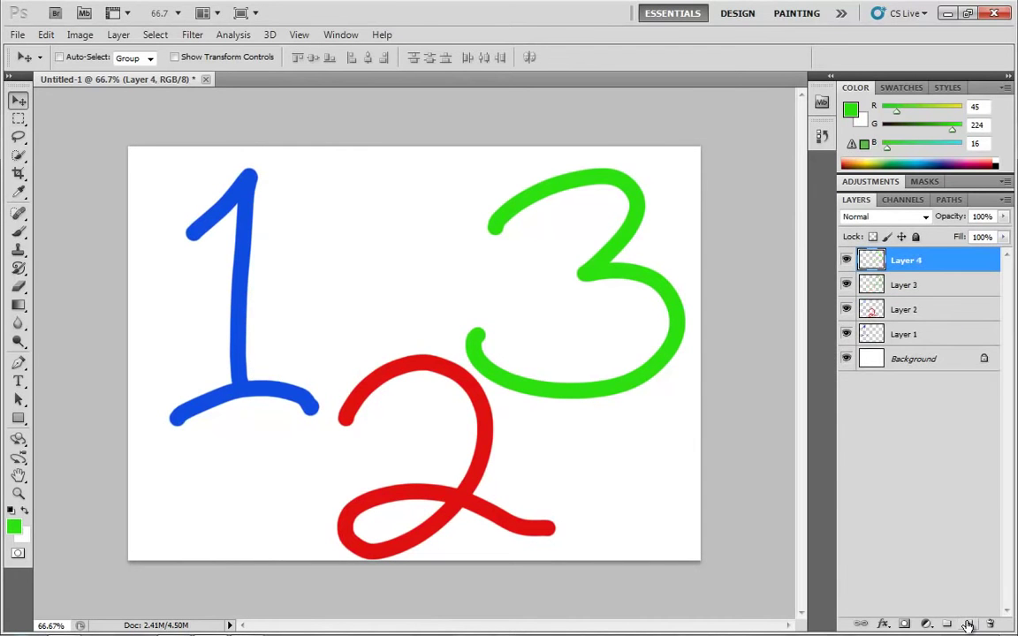
pyautogui.click(968, 624)
pyautogui.click(968, 625)
pyautogui.click(968, 624)
pyautogui.click(968, 625)
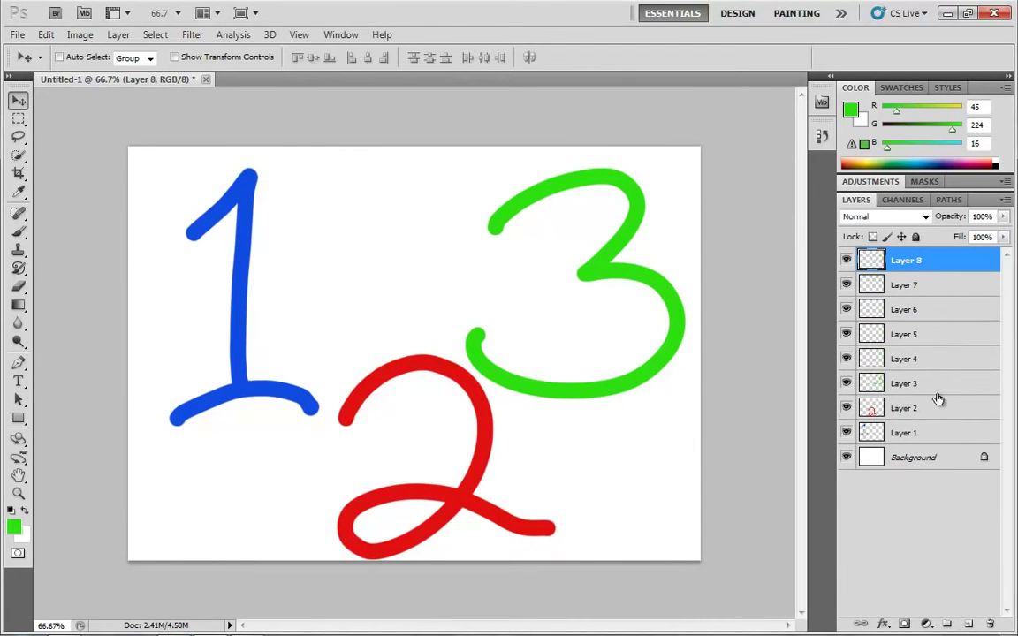
# Reset the foreground colour to black and brush a 4 on Layer 4 and a 5 on Layer 5
pyautogui.click(914, 359)
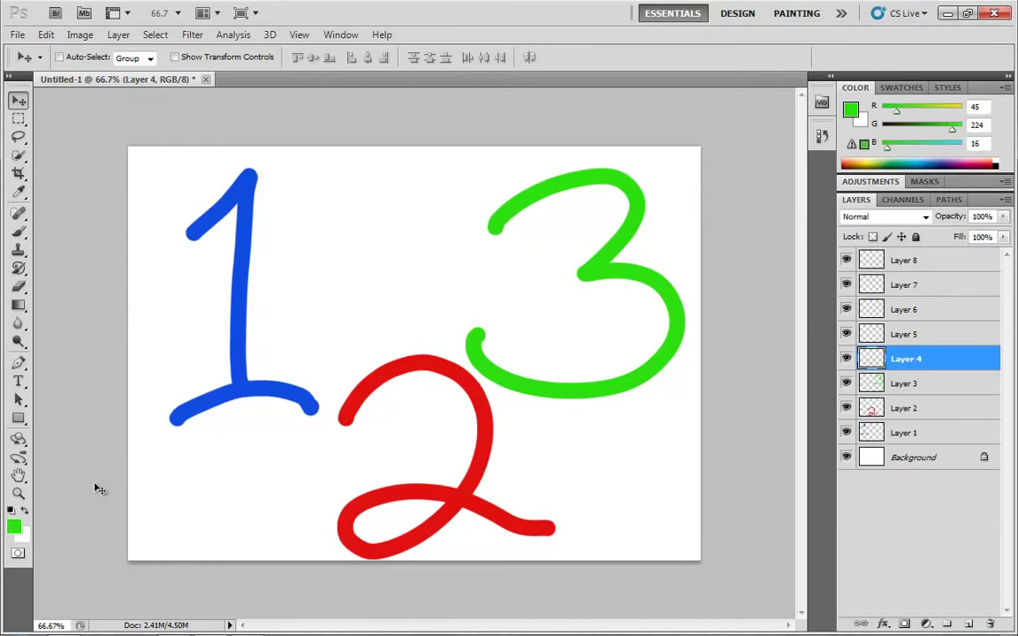
pyautogui.press('d')
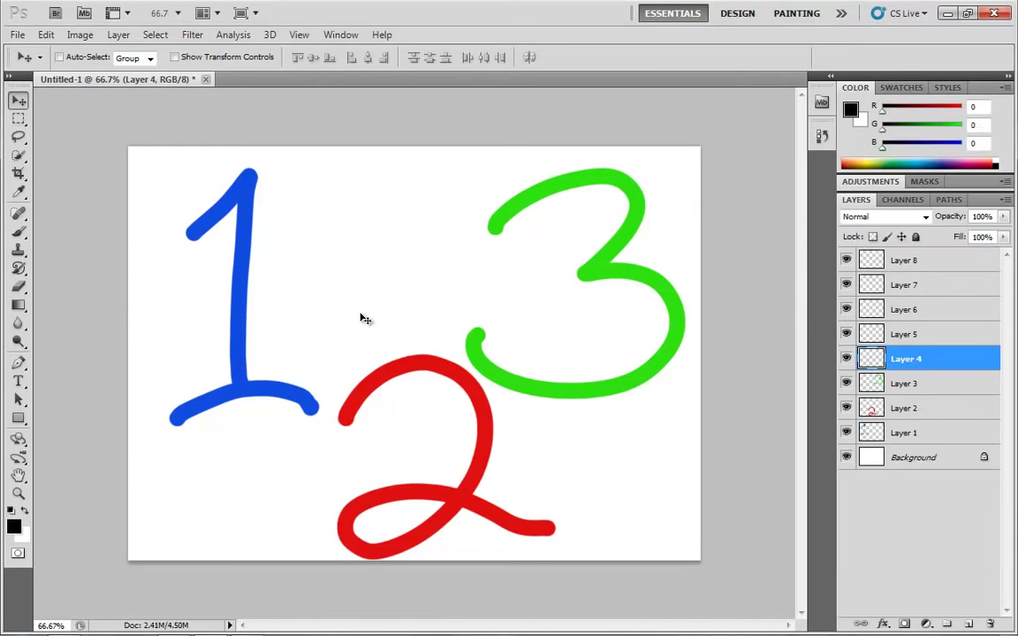
pyautogui.press('b')
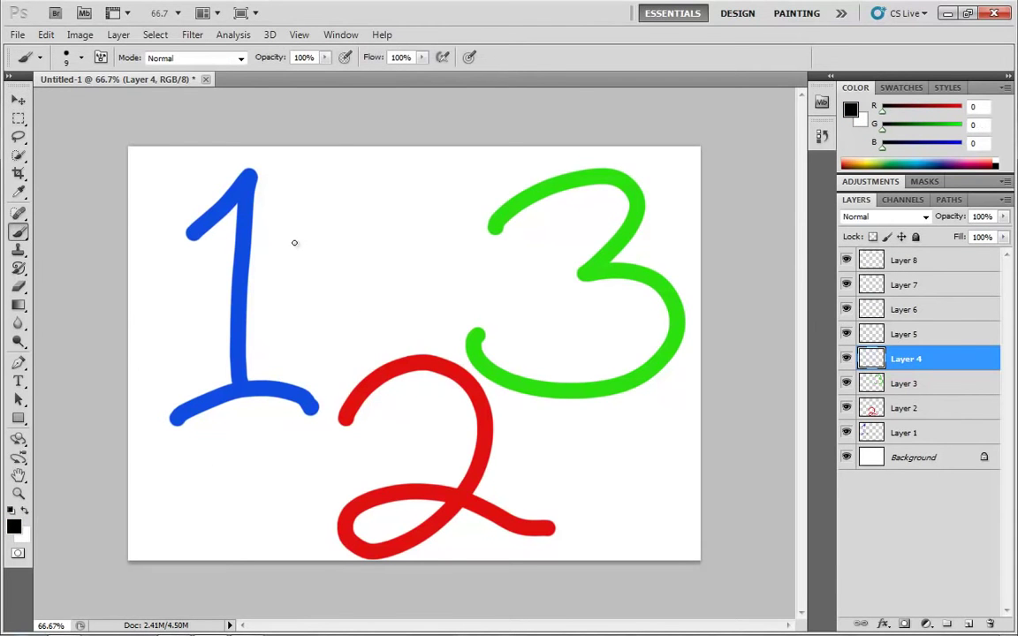
pyautogui.moveTo(297, 239); pyautogui.dragTo(357, 309)
pyautogui.moveTo(336, 254); pyautogui.dragTo(345, 385)
pyautogui.click(855, 334)
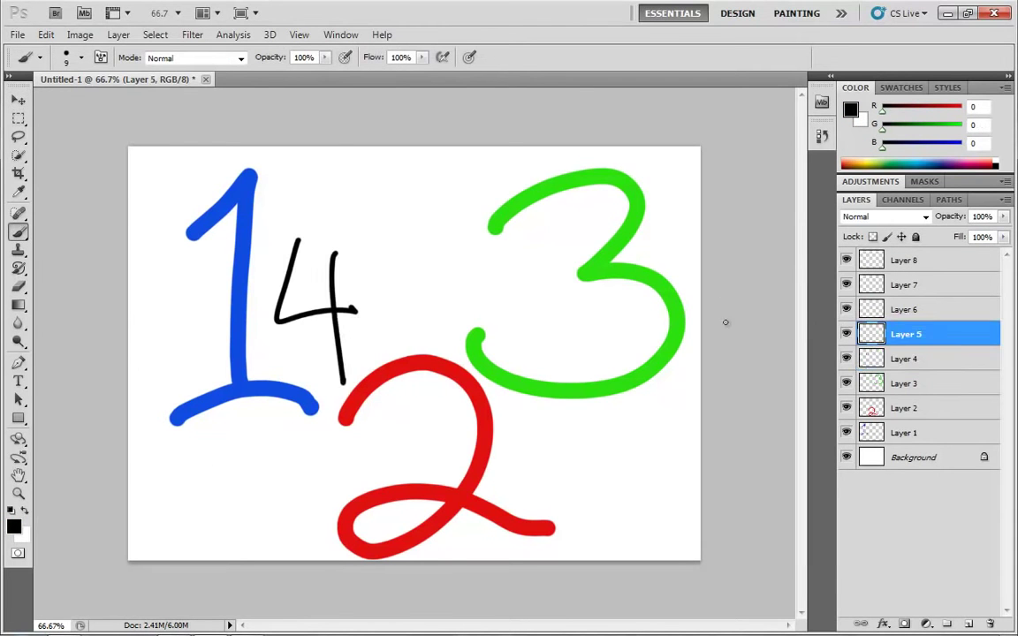
pyautogui.moveTo(414, 258); pyautogui.dragTo(395, 386)
pyautogui.moveTo(414, 257); pyautogui.dragTo(517, 247)
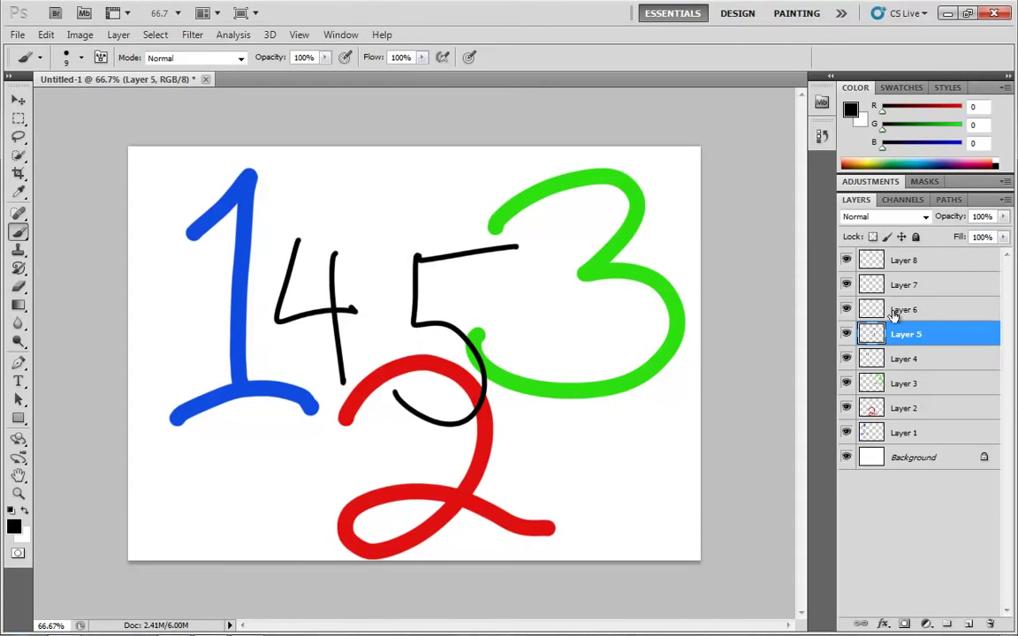
# Brush a black 6 on Layer 6, a crossed 7 on Layer 7 and an 8 on Layer 8
pyautogui.click(888, 310)
pyautogui.moveTo(277, 375)
pyautogui.mouseDown()
pyautogui.moveTo(234, 454)
pyautogui.moveTo(261, 486)
pyautogui.mouseUp()
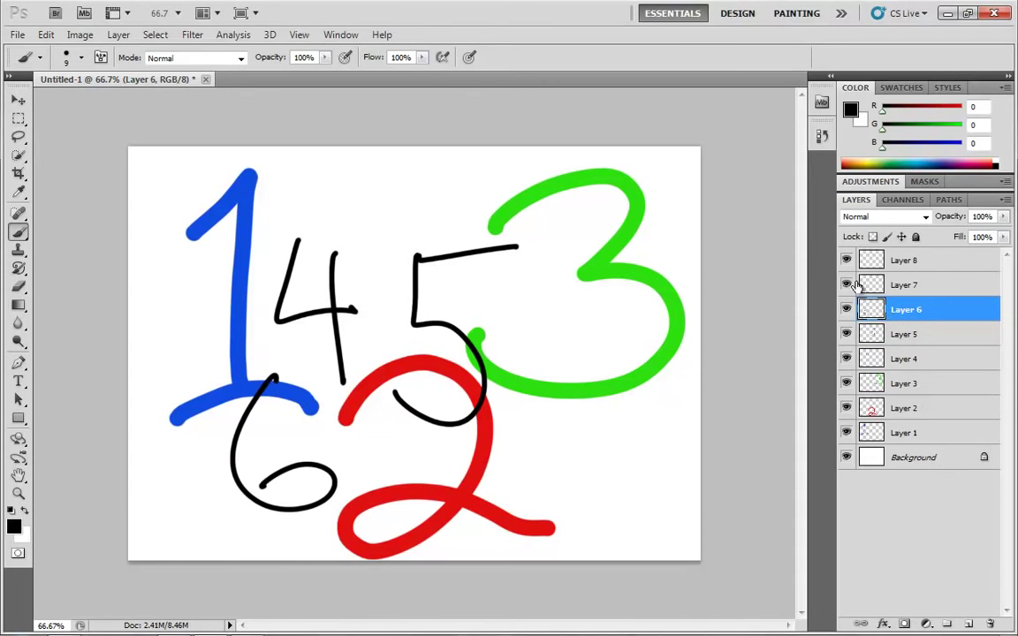
pyautogui.click(906, 285)
pyautogui.moveTo(369, 417)
pyautogui.mouseDown()
pyautogui.moveTo(484, 353)
pyautogui.moveTo(431, 517)
pyautogui.mouseUp()
pyautogui.moveTo(419, 448); pyautogui.dragTo(468, 441)
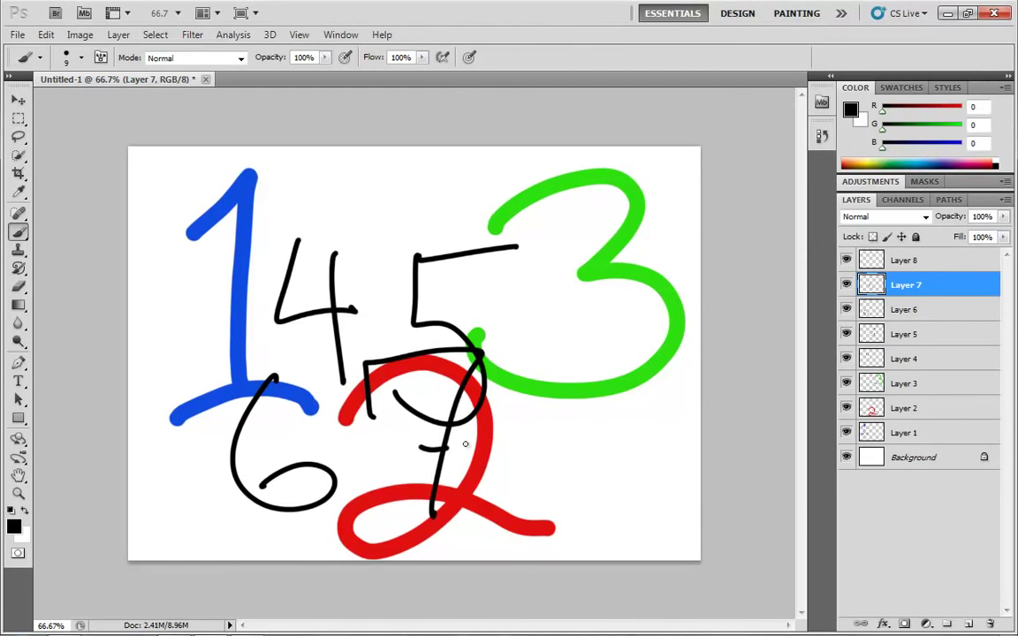
pyautogui.click(905, 260)
pyautogui.moveTo(552, 311)
pyautogui.mouseDown()
pyautogui.moveTo(494, 330)
pyautogui.moveTo(588, 320)
pyautogui.mouseUp()
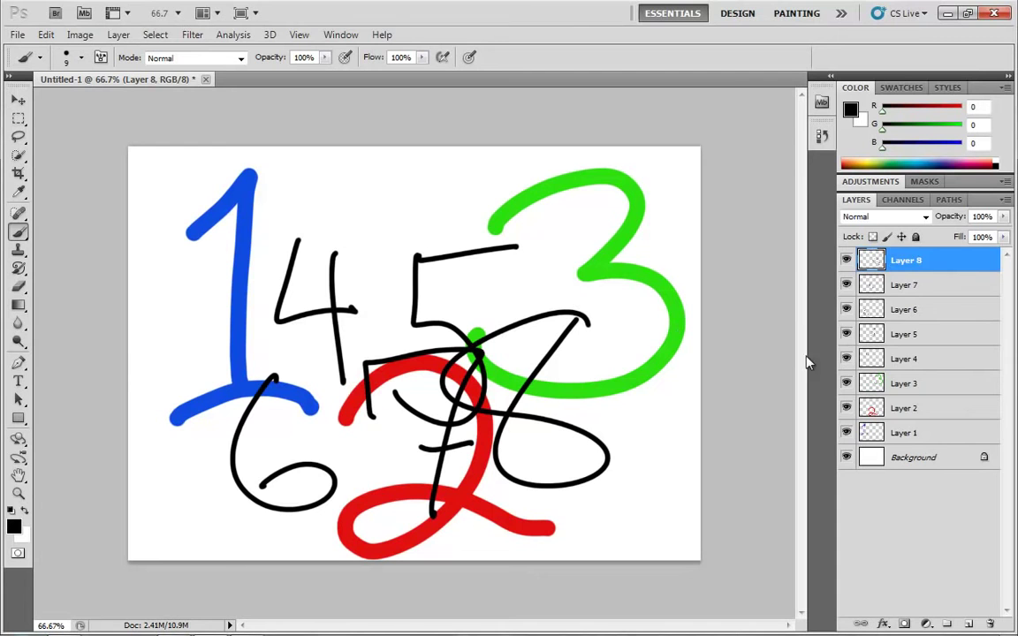
# Move the black 6 on Layer 6 slightly upward on the canvas
pyautogui.click(963, 311)
pyautogui.press('v')
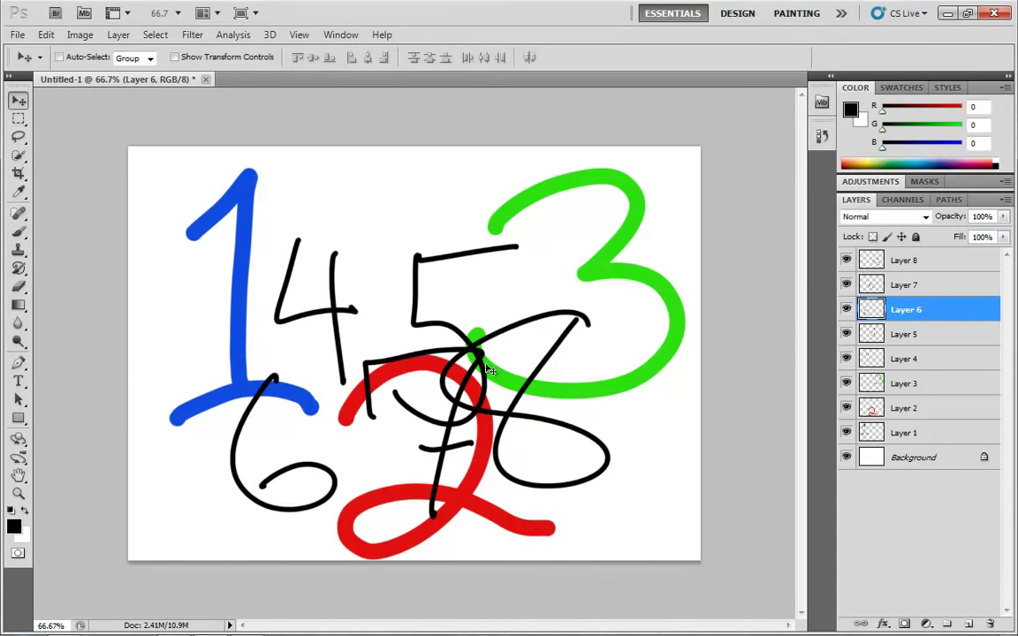
pyautogui.moveTo(262, 432)
pyautogui.mouseDown()
pyautogui.moveTo(274, 278)
pyautogui.moveTo(259, 421)
pyautogui.mouseUp()
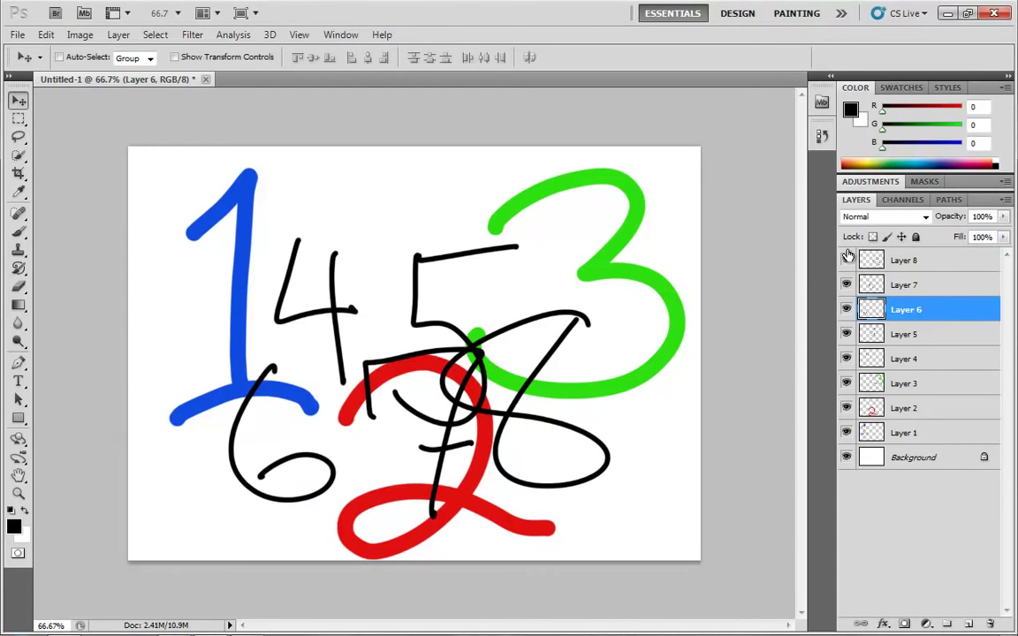
# Hide Layers 4 through 8 in one pass and show them all again
pyautogui.moveTo(846, 259); pyautogui.dragTo(848, 373)
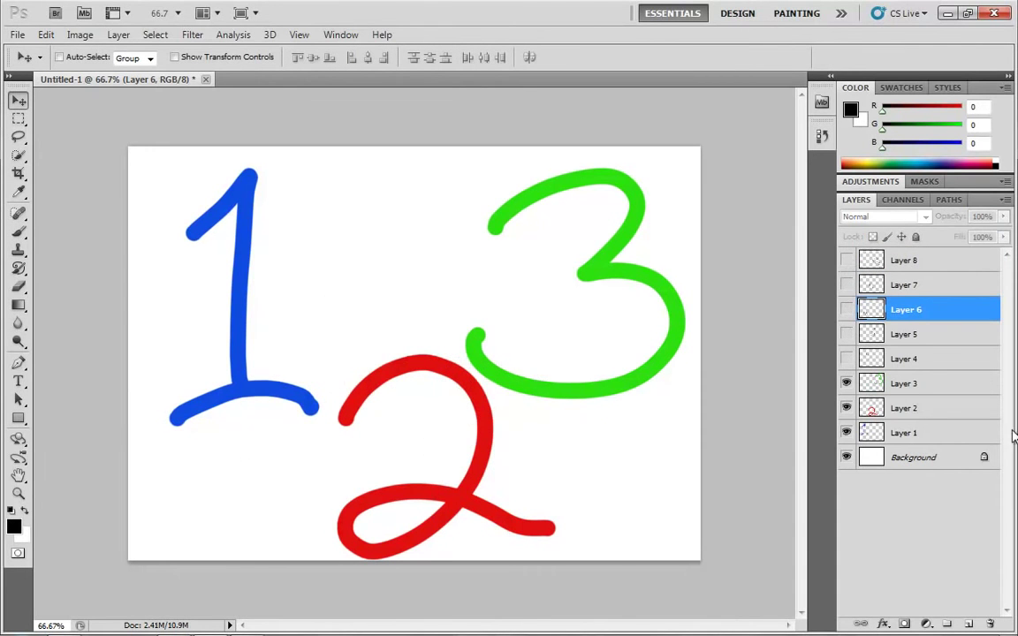
pyautogui.moveTo(846, 287); pyautogui.dragTo(846, 334)
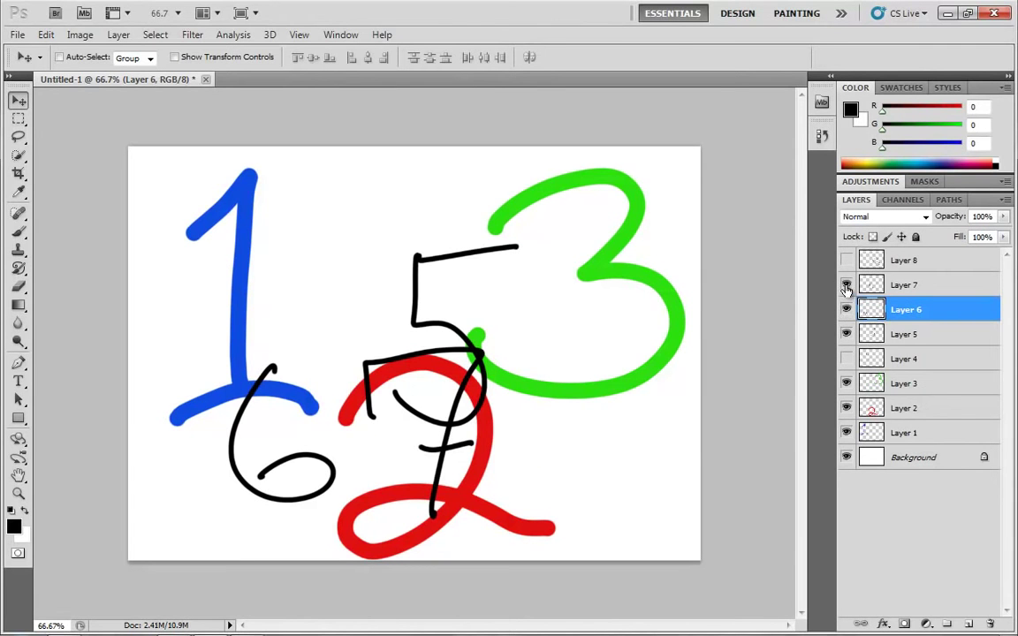
pyautogui.moveTo(846, 286)
pyautogui.mouseDown()
pyautogui.moveTo(848, 340)
pyautogui.moveTo(846, 262)
pyautogui.mouseUp()
pyautogui.click(846, 359)
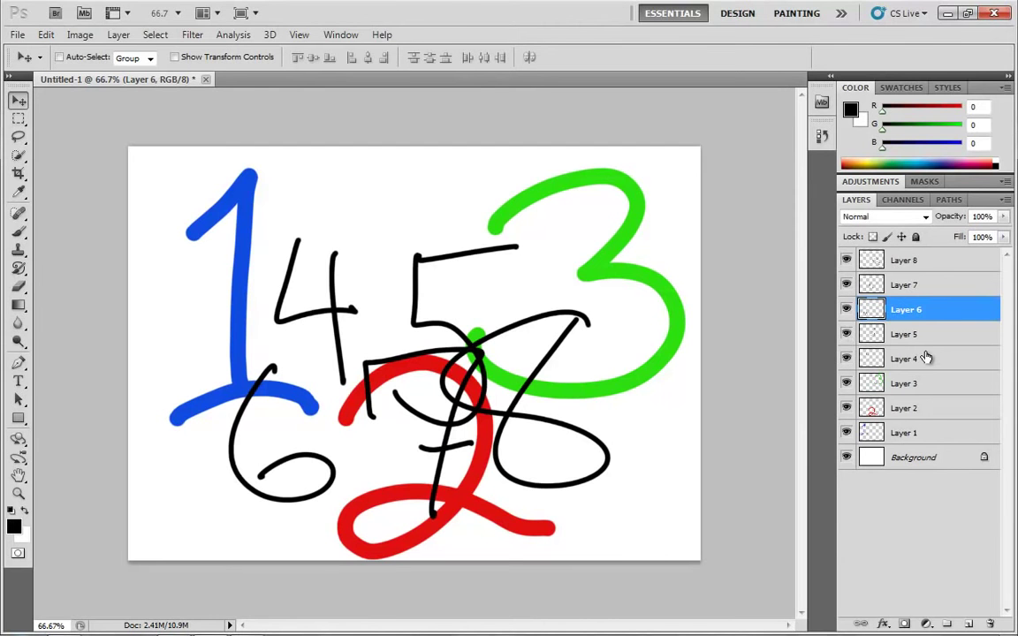
# Switch between showing only Layer 3 and showing all layers, finishing with only Layer 3 shown
pyautogui.keyDown('alt'); pyautogui.click(846, 385); pyautogui.keyUp('alt')
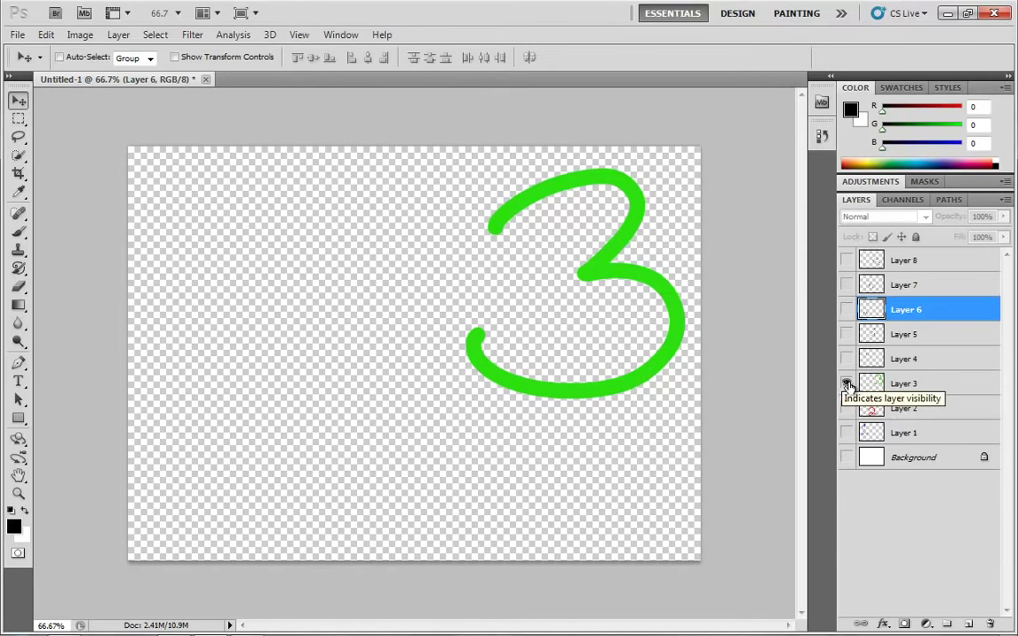
pyautogui.keyDown('alt'); pyautogui.click(846, 385); pyautogui.keyUp('alt')
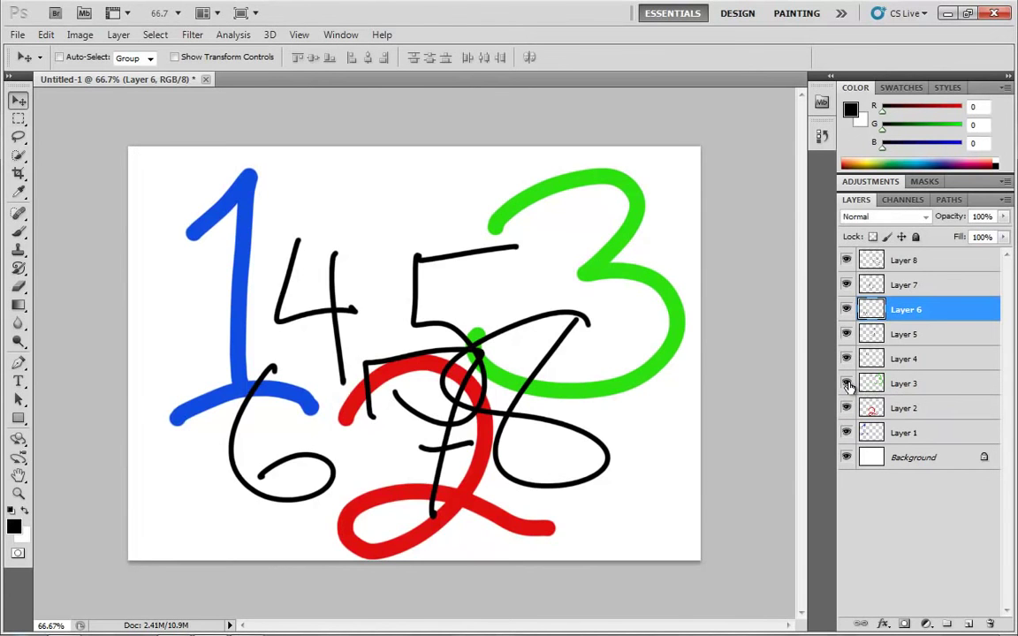
pyautogui.keyDown('alt'); pyautogui.click(846, 385); pyautogui.keyUp('alt')
pyautogui.keyDown('alt'); pyautogui.click(846, 385); pyautogui.keyUp('alt')
pyautogui.keyDown('alt'); pyautogui.click(846, 383); pyautogui.keyUp('alt')
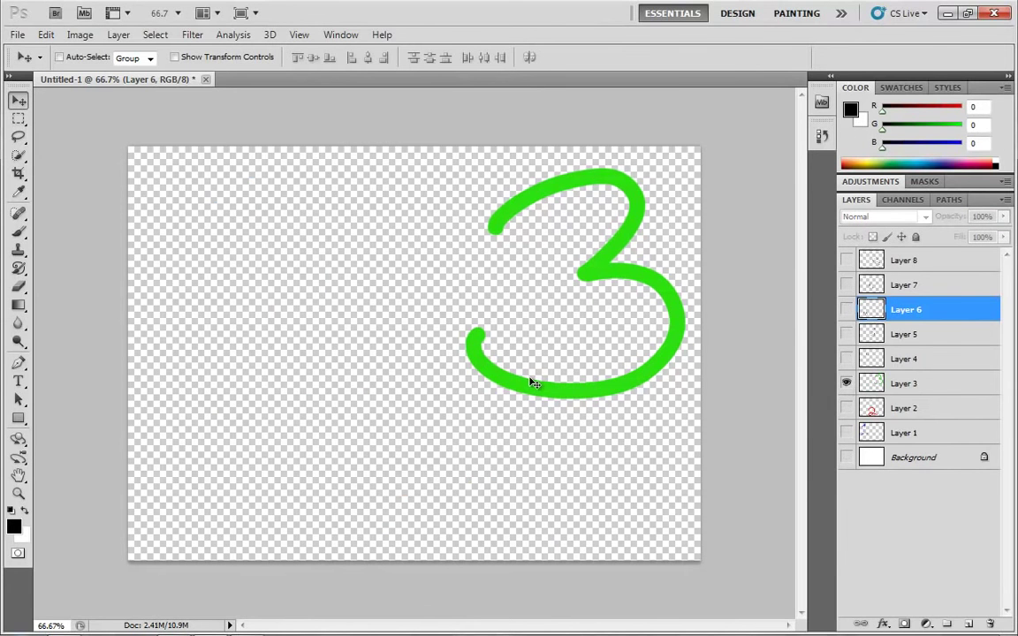
# Show Layer 2 beside Layer 3, switch each one's visibility off and on, and show all the layers again
pyautogui.click(846, 408)
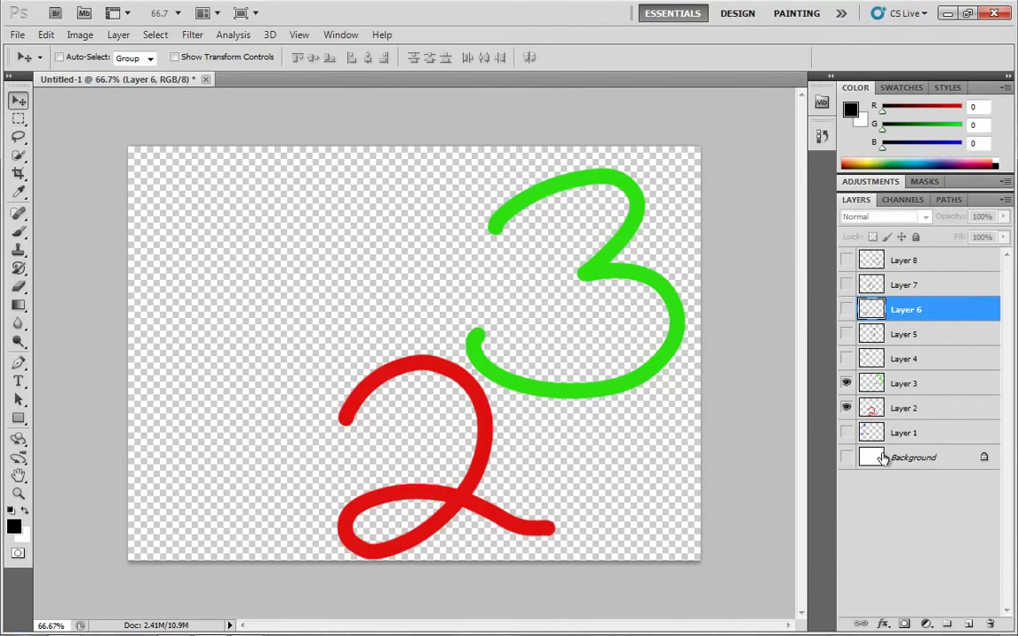
pyautogui.click(846, 383)
pyautogui.click(846, 383)
pyautogui.click(847, 408)
pyautogui.click(846, 408)
pyautogui.click(847, 383)
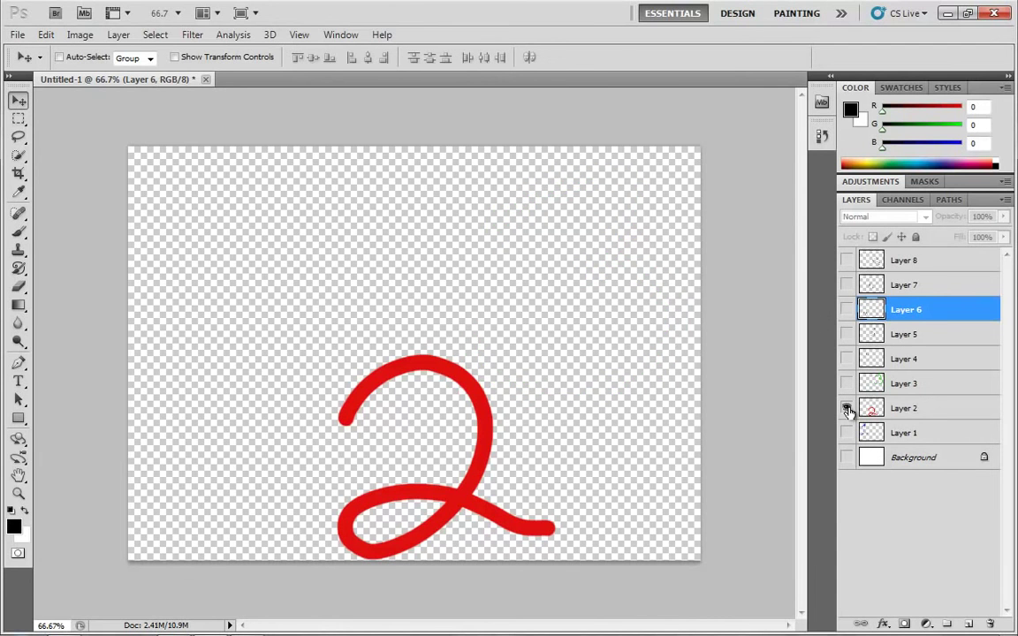
pyautogui.click(846, 383)
pyautogui.moveTo(846, 260); pyautogui.dragTo(844, 495)
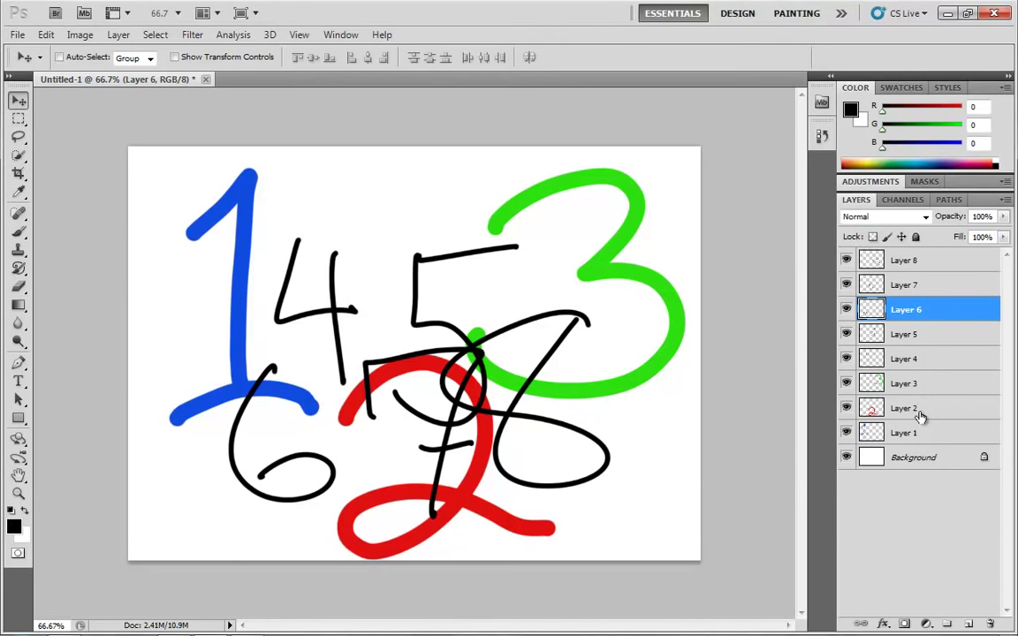
# Select the continuous range from Layer 4 to Layer 8, and return to Layer 4 alone
pyautogui.click(921, 361)
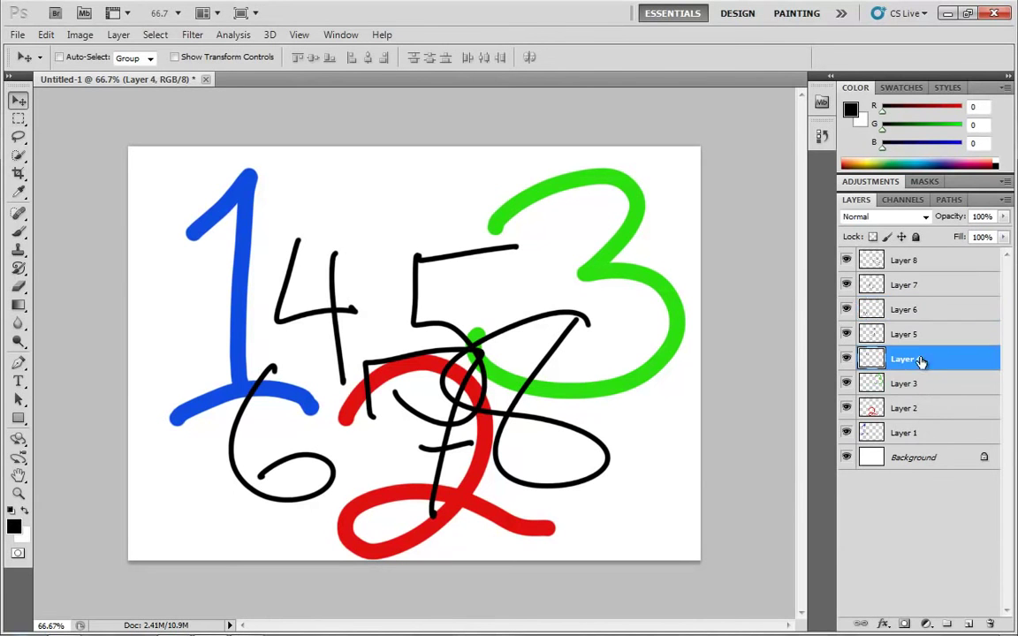
pyautogui.keyDown('shift'); pyautogui.click(932, 265); pyautogui.keyUp('shift')
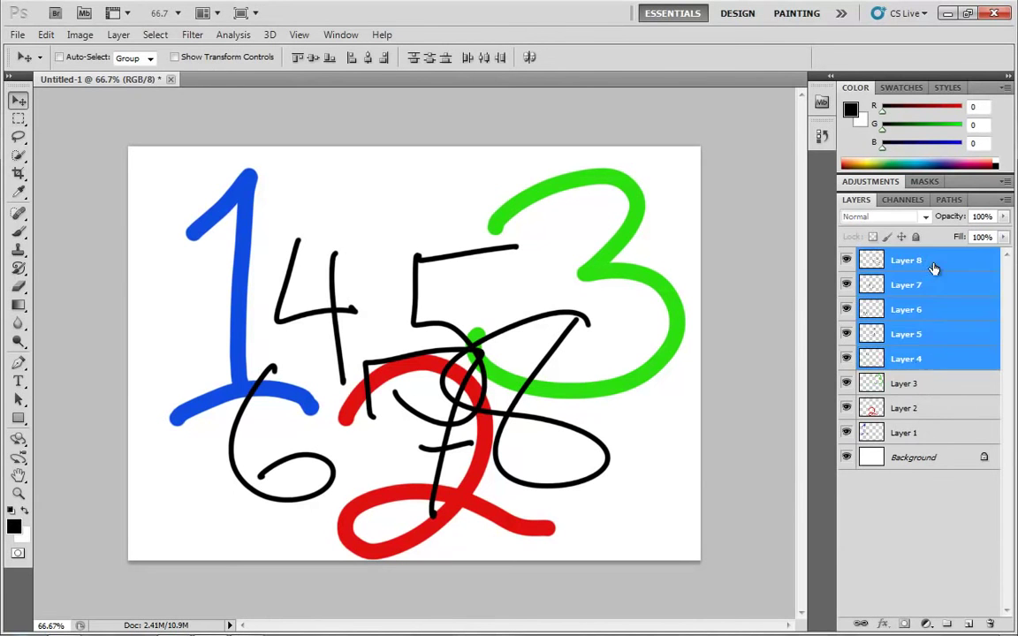
pyautogui.click(922, 364)
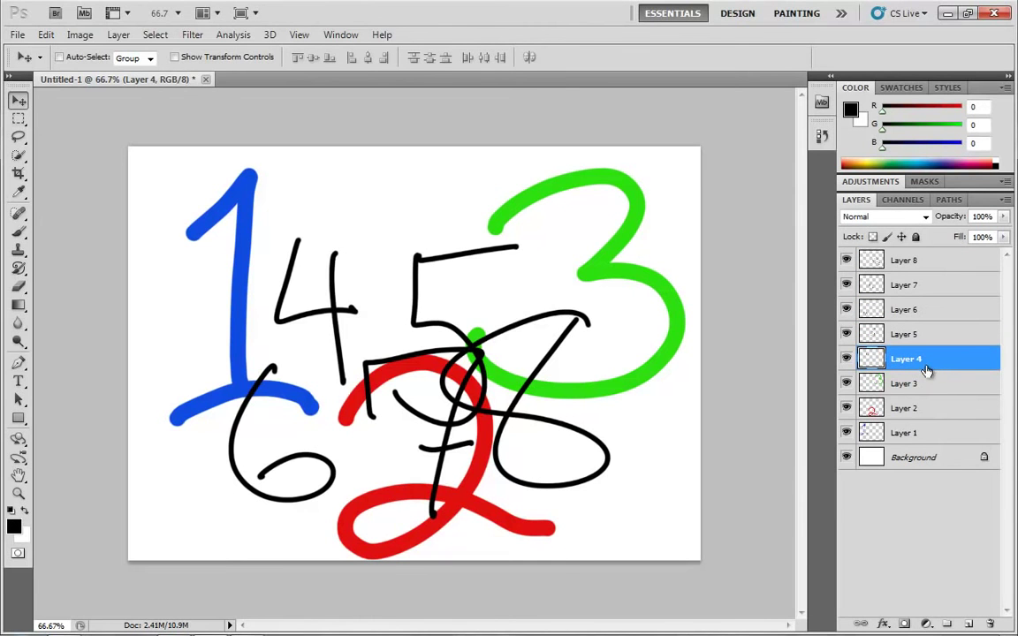
# Select the layers from Layer 3 to Layer 8 one at a time, and select Layers 4 through 8 as a range
pyautogui.click(925, 382)
pyautogui.click(914, 360)
pyautogui.click(916, 334)
pyautogui.click(907, 309)
pyautogui.click(897, 287)
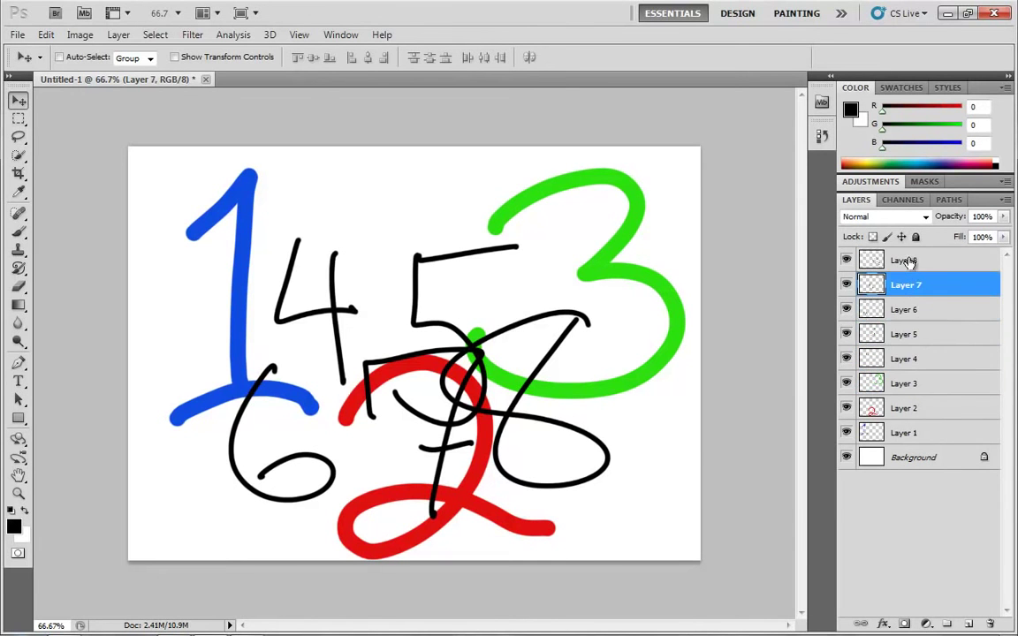
pyautogui.click(872, 260)
pyautogui.click(877, 285)
pyautogui.click(924, 343)
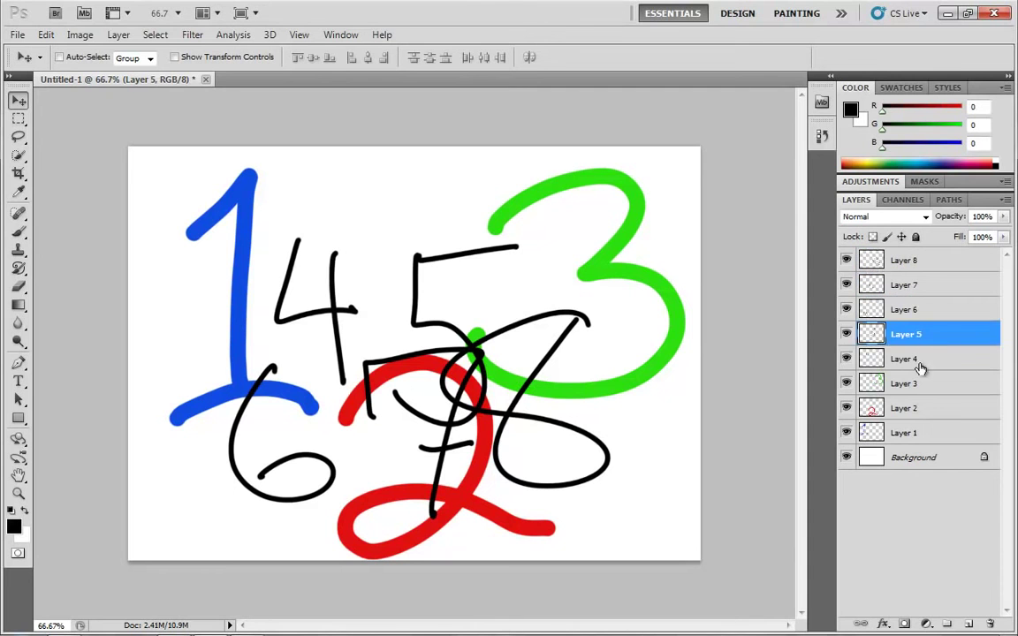
pyautogui.click(920, 362)
pyautogui.click(920, 383)
pyautogui.click(928, 363)
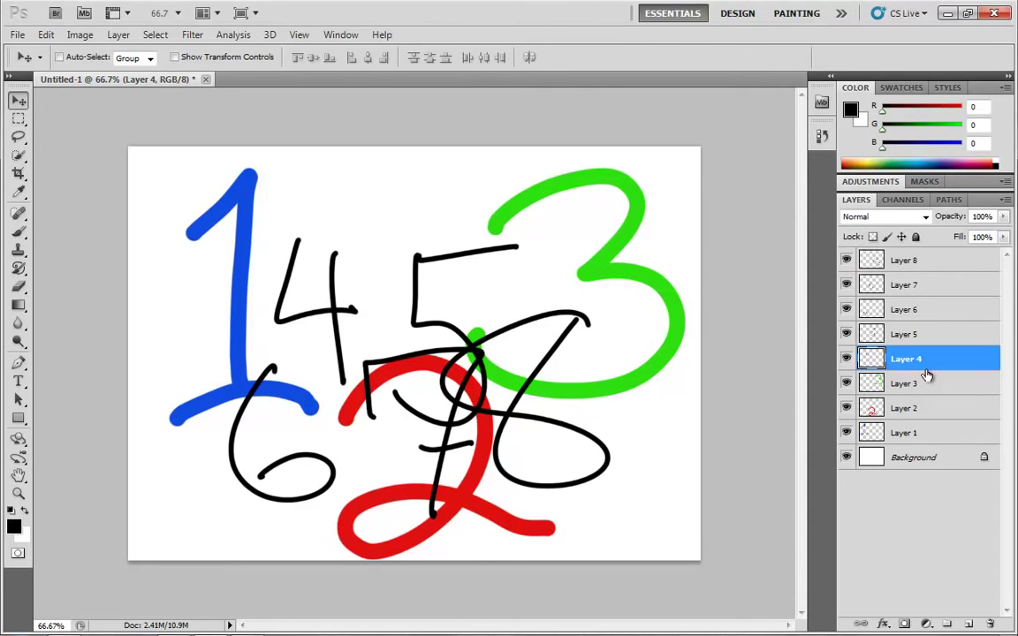
pyautogui.keyDown('shift'); pyautogui.click(911, 272); pyautogui.keyUp('shift')
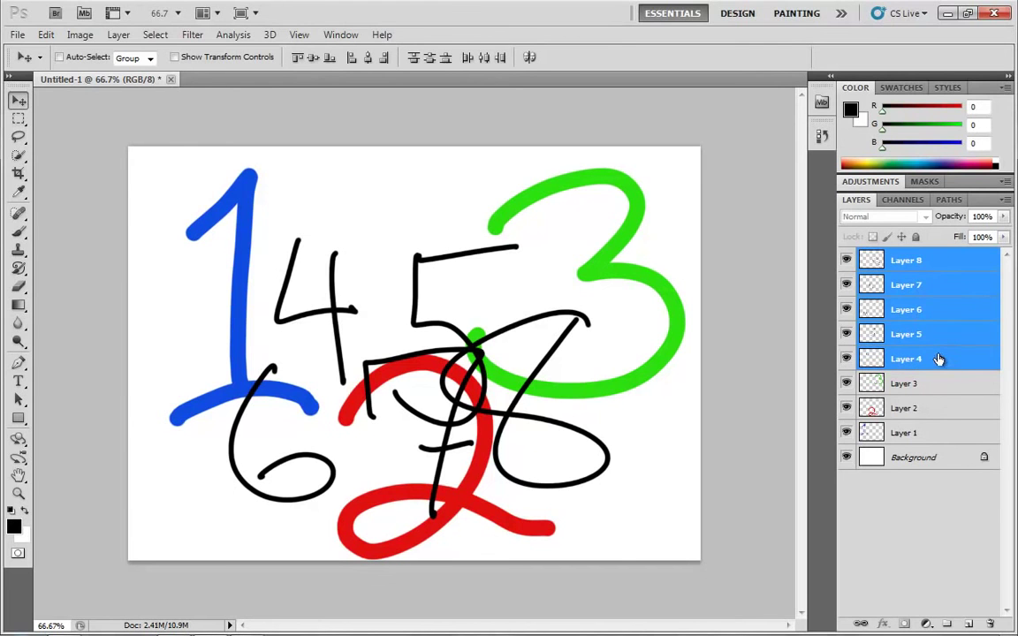
# Starting from Layer 4, add Layers 6, 8, 7, 5 and 3 individually to the layer selection
pyautogui.click(938, 358)
pyautogui.keyDown('ctrl'); pyautogui.click(927, 309); pyautogui.keyUp('ctrl')
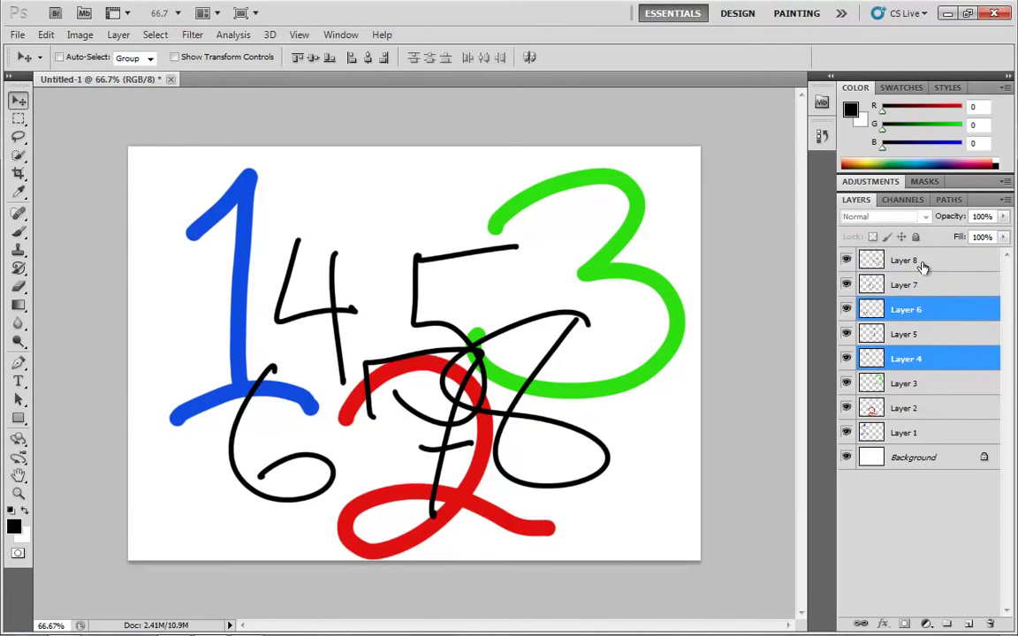
pyautogui.keyDown('ctrl'); pyautogui.click(922, 264); pyautogui.keyUp('ctrl')
pyautogui.keyDown('ctrl'); pyautogui.click(950, 284); pyautogui.keyUp('ctrl')
pyautogui.keyDown('ctrl'); pyautogui.click(943, 334); pyautogui.keyUp('ctrl')
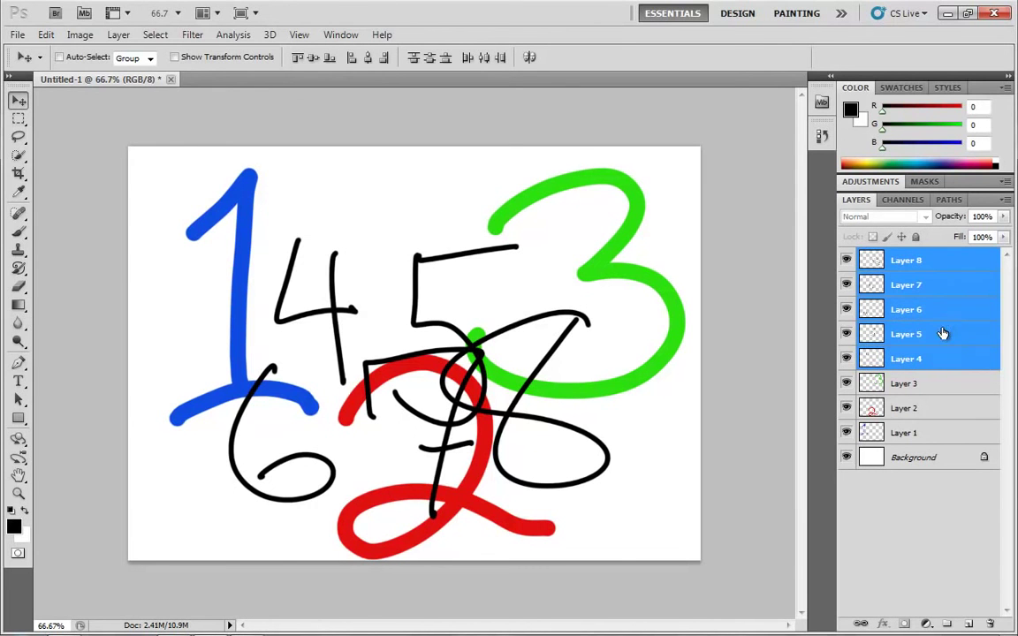
pyautogui.keyDown('ctrl'); pyautogui.click(932, 384); pyautogui.keyUp('ctrl')
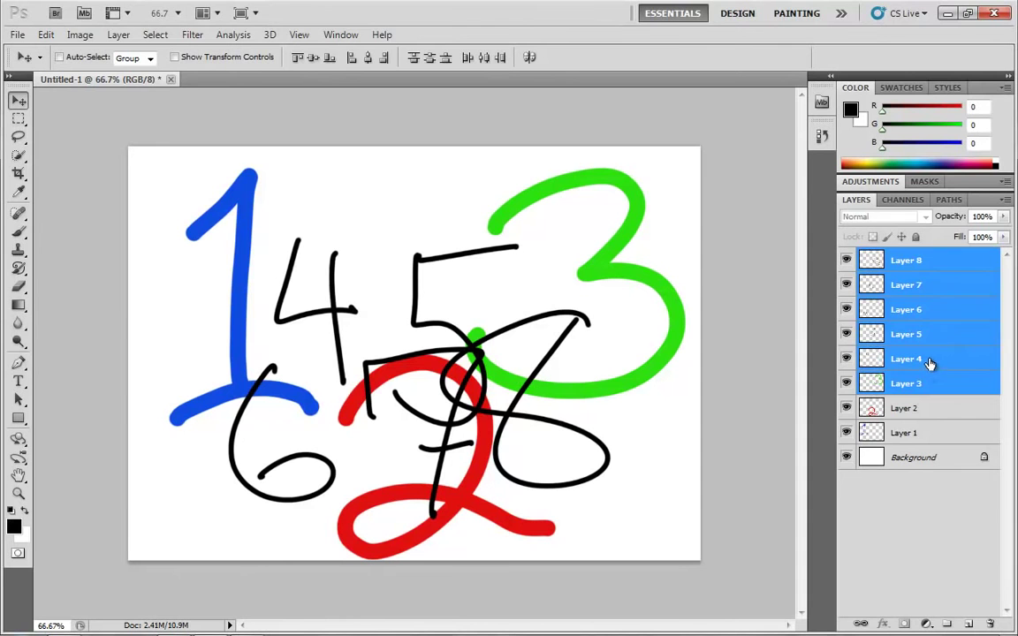
# Select the range from Layer 4 to Layer 8 and delete those five layers
pyautogui.click(930, 361)
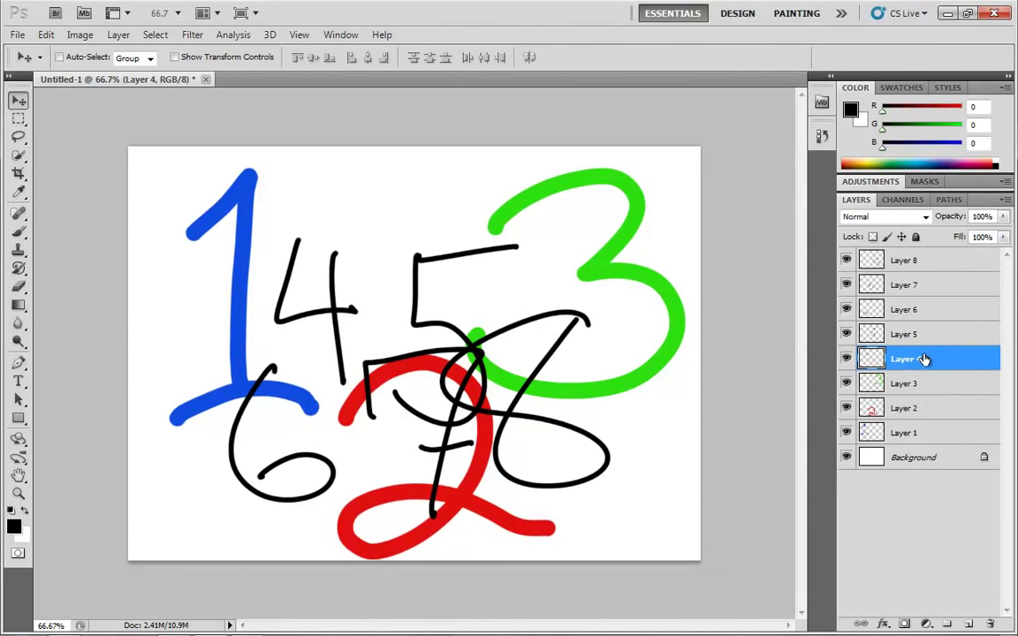
pyautogui.keyDown('shift'); pyautogui.click(950, 262); pyautogui.keyUp('shift')
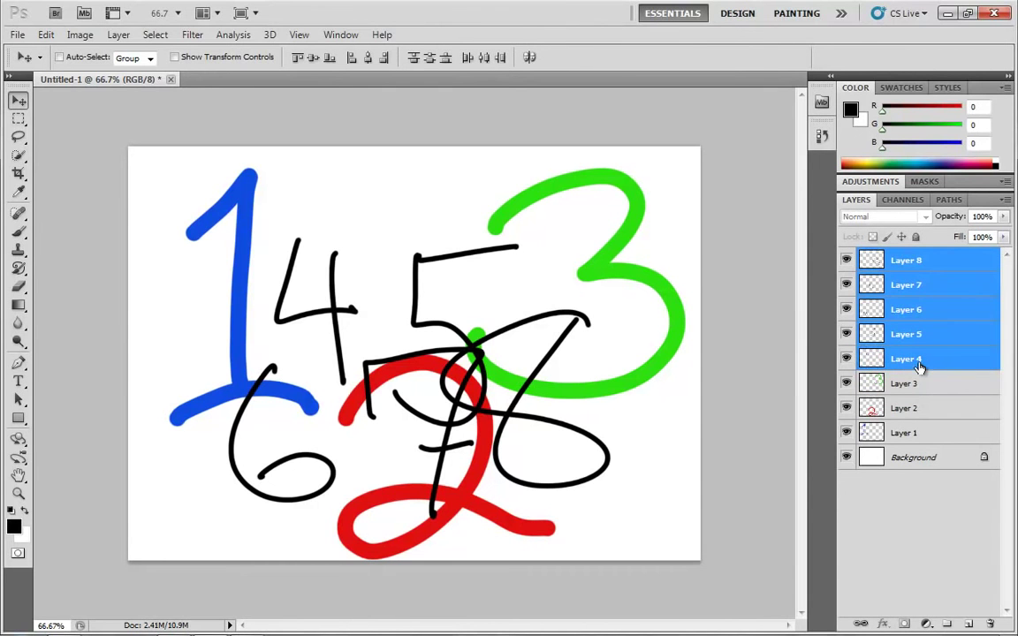
pyautogui.moveTo(913, 362)
pyautogui.mouseDown()
pyautogui.moveTo(855, 413)
pyautogui.moveTo(963, 553)
pyautogui.moveTo(989, 625)
pyautogui.mouseUp()
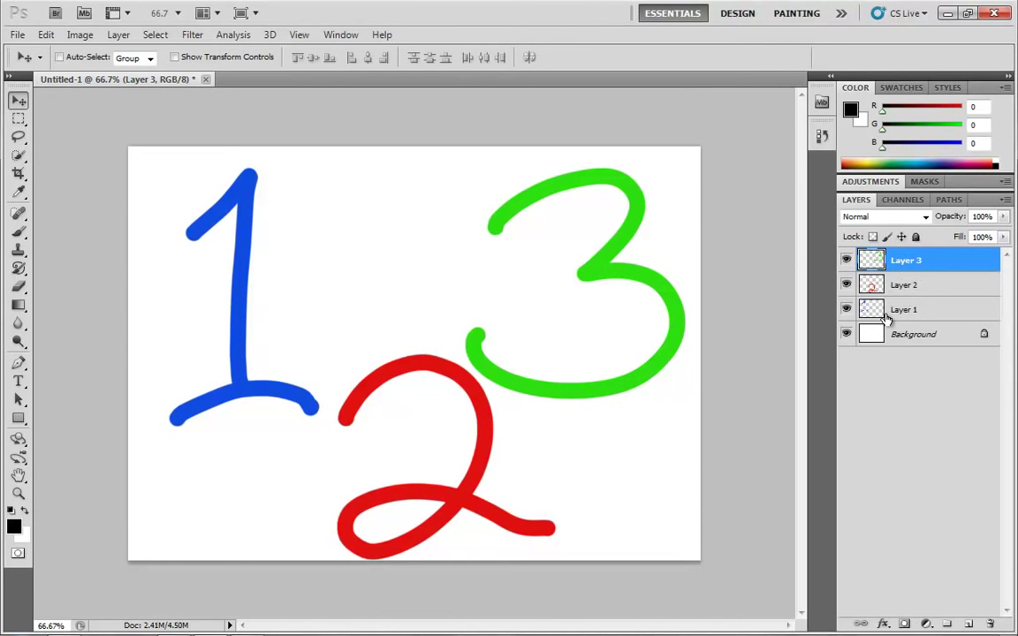
# Load the green 3 on Layer 3 as a selection, move only its outline down over the 2 with the Marquee tool, and deselect
pyautogui.keyDown('ctrl'); pyautogui.click(873, 261); pyautogui.keyUp('ctrl')
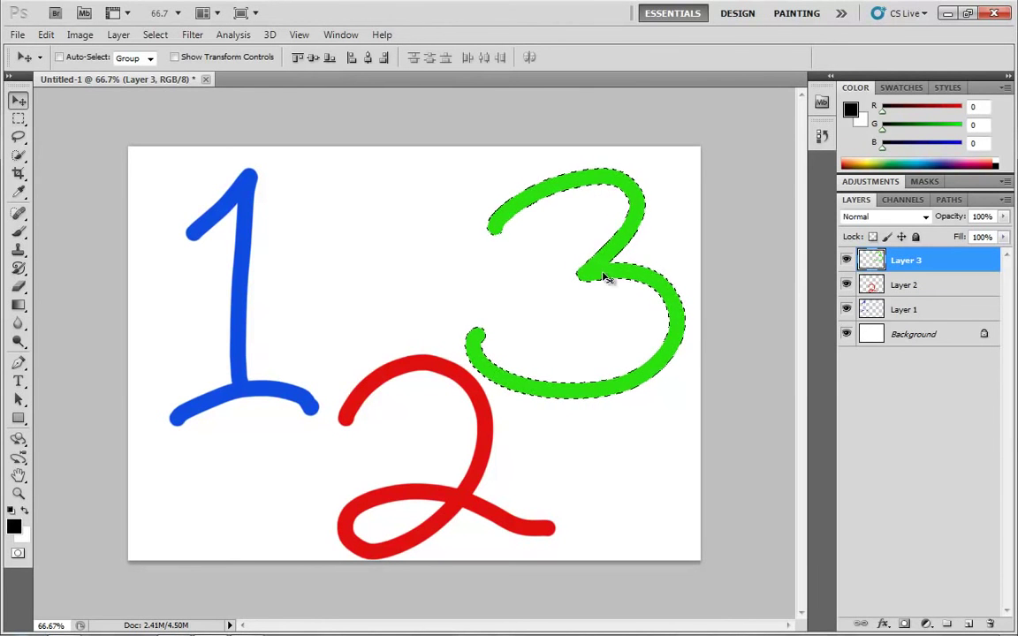
pyautogui.click(18, 119)
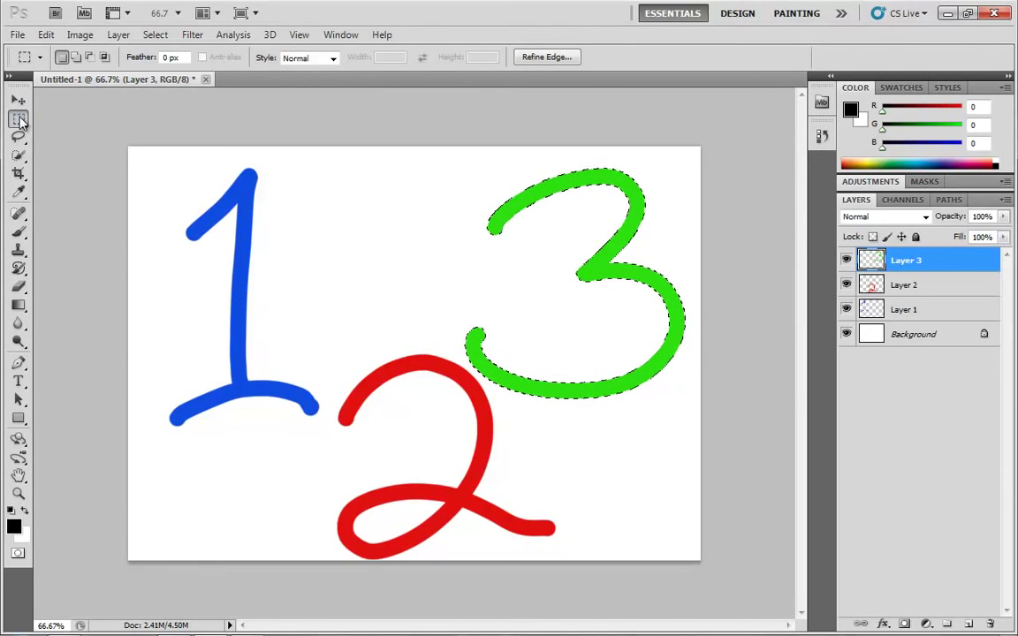
pyautogui.moveTo(616, 287); pyautogui.dragTo(411, 354)
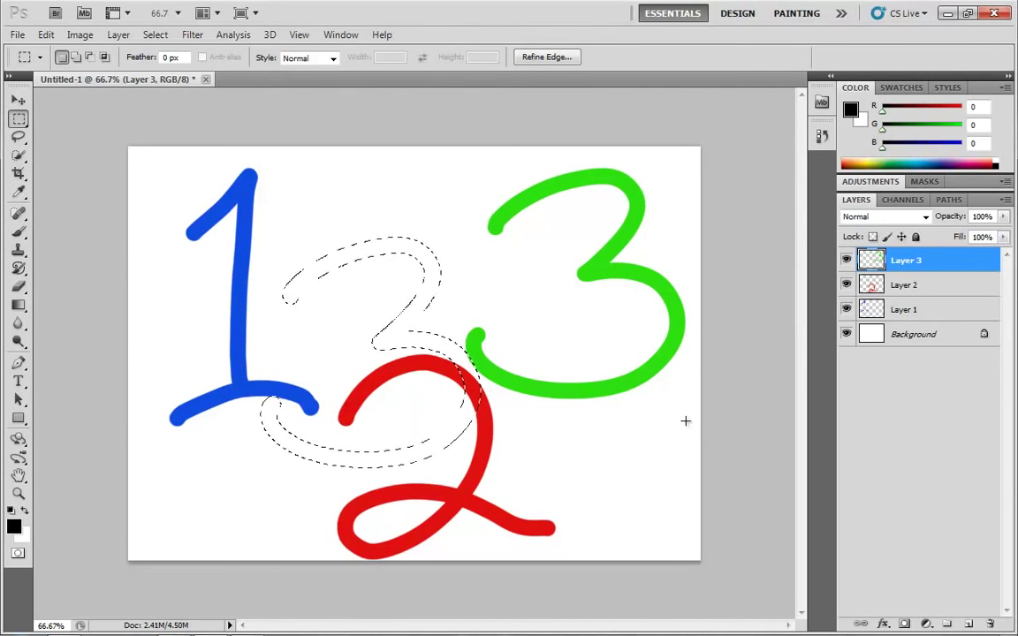
pyautogui.click(686, 412)
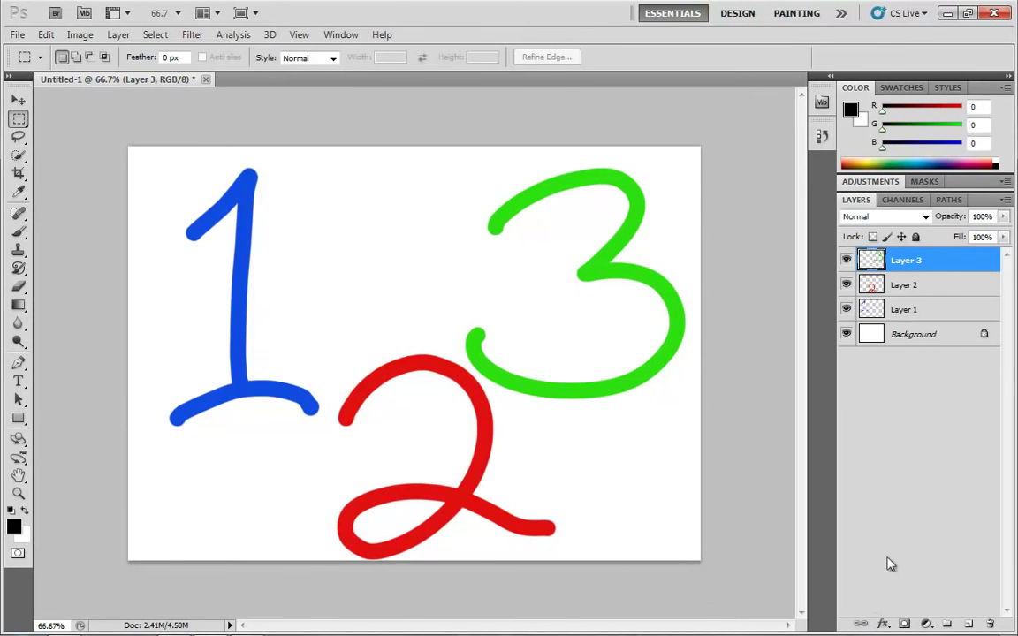
# Select Layer 1 and Layer 3 together and link the two layers
pyautogui.click(943, 311)
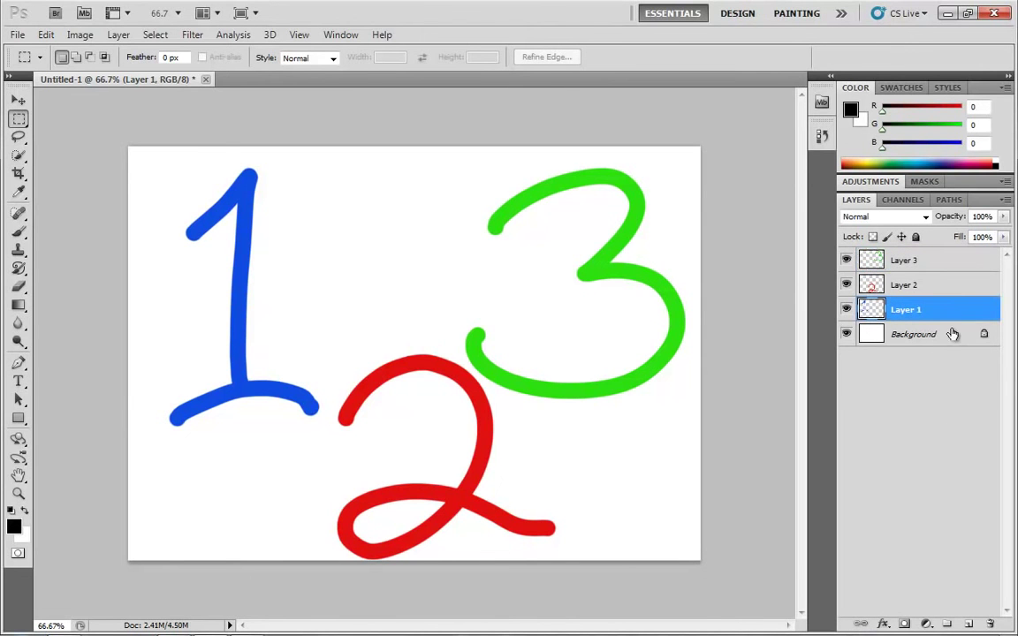
pyautogui.keyDown('ctrl'); pyautogui.click(939, 262); pyautogui.keyUp('ctrl')
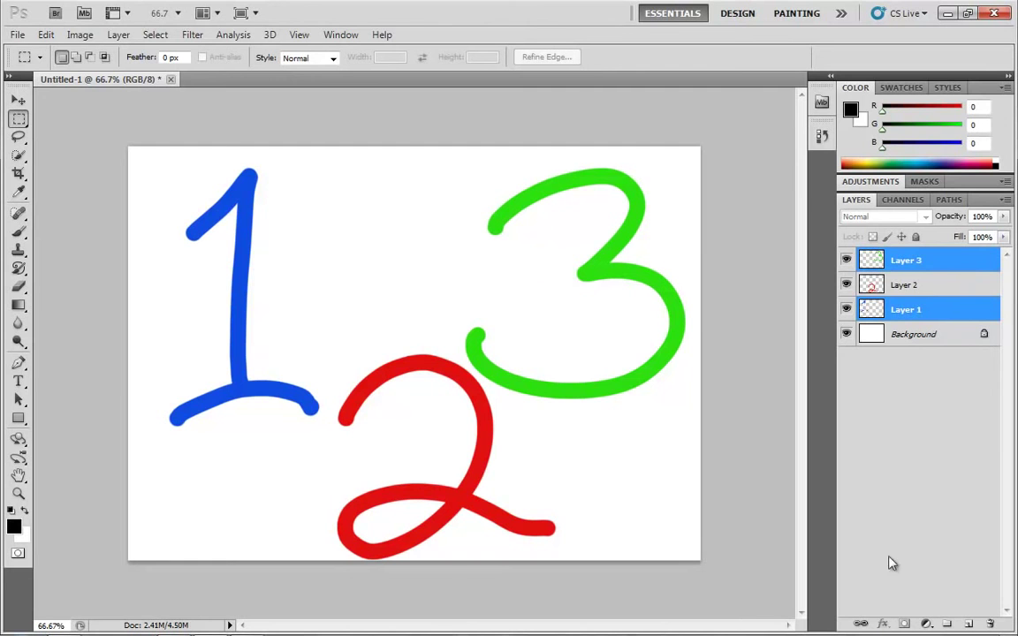
pyautogui.click(860, 624)
# Move the linked 1 and 3 slightly up and left, working from Layer 3 and from Layer 1, and unlink the layers
pyautogui.click(881, 263)
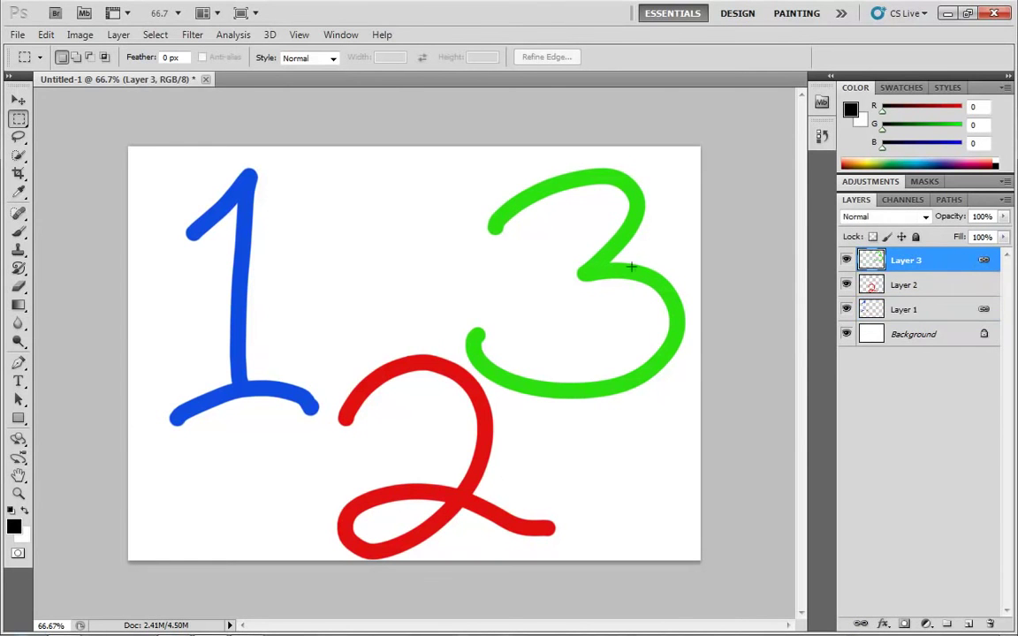
pyautogui.press('v')
pyautogui.moveTo(579, 297); pyautogui.dragTo(552, 289)
pyautogui.click(899, 309)
pyautogui.moveTo(575, 345); pyautogui.dragTo(554, 323)
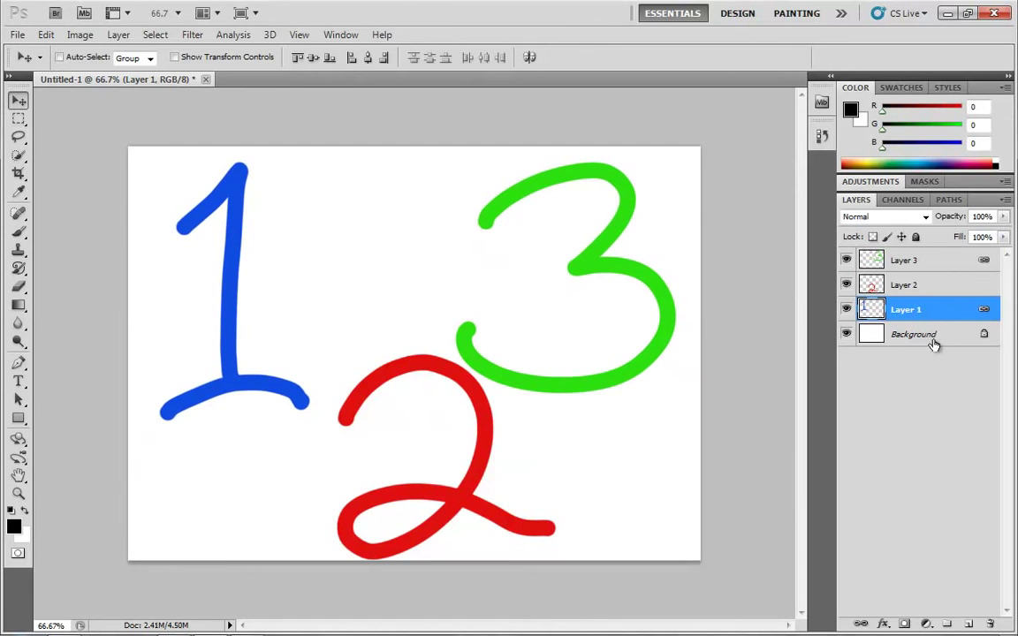
pyautogui.click(859, 625)
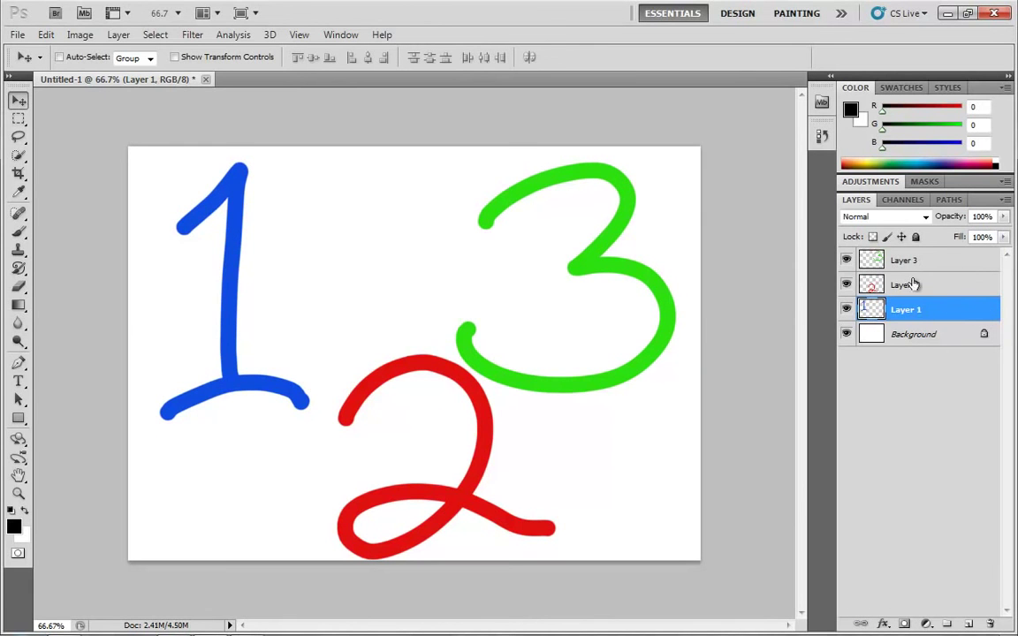
# Add a Bevel and Emboss effect with its default Inner Bevel settings to the blue 1 on Layer 1
pyautogui.click(884, 624)
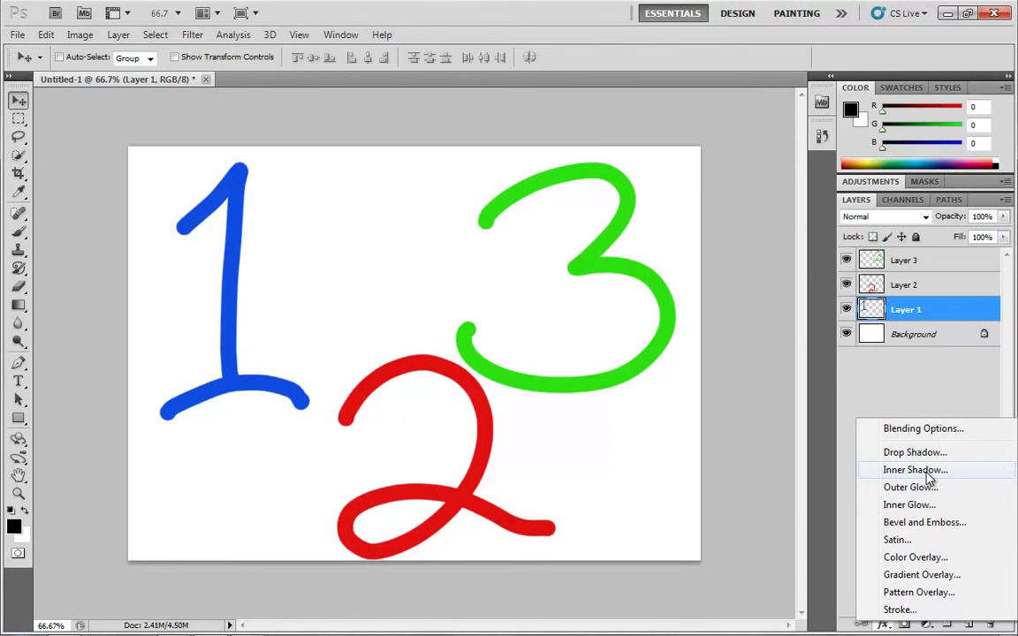
pyautogui.click(924, 522)
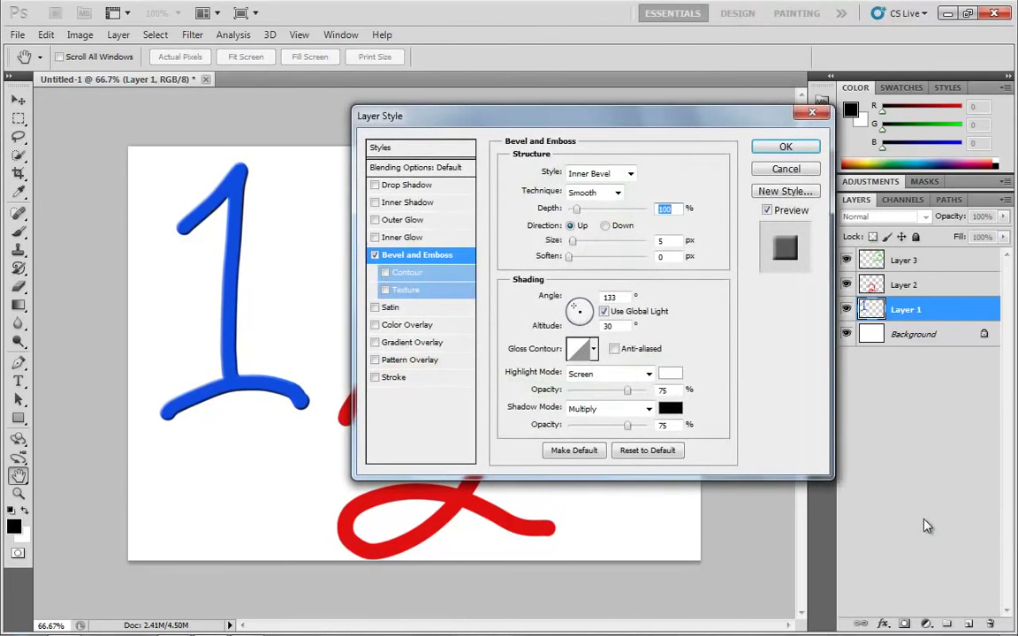
pyautogui.click(781, 148)
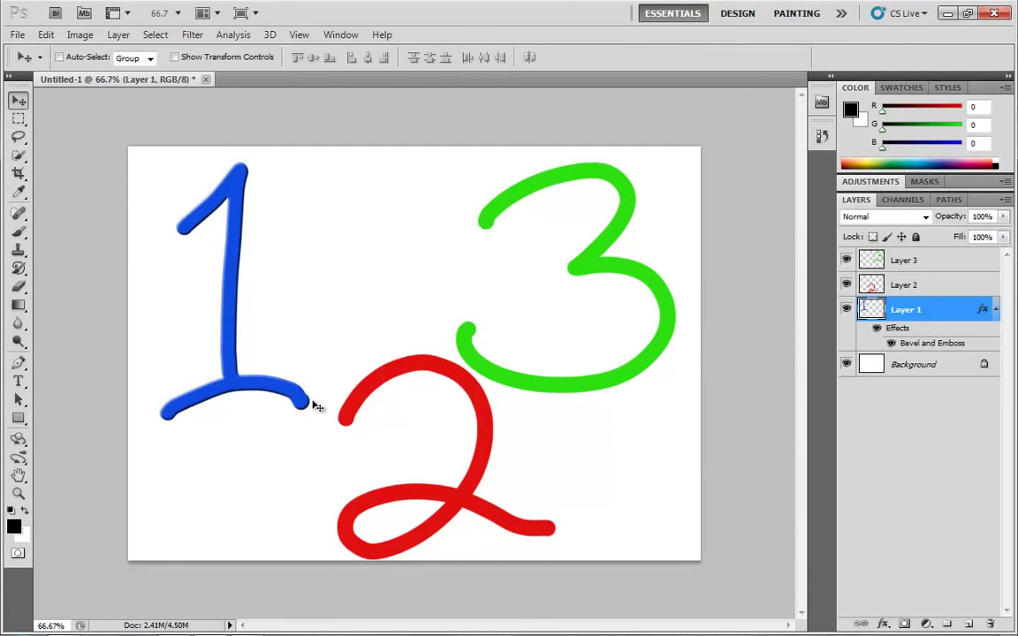
# Switch Layer 1's effects off and on twice to compare the numeral with and without its bevel
pyautogui.click(877, 329)
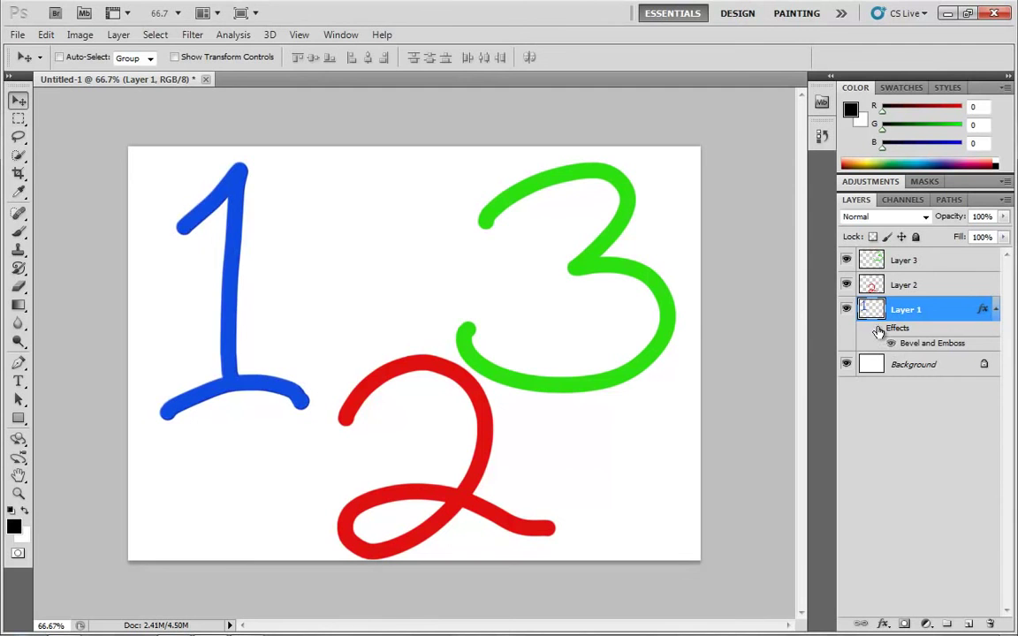
pyautogui.click(877, 329)
pyautogui.click(877, 329)
pyautogui.click(877, 329)
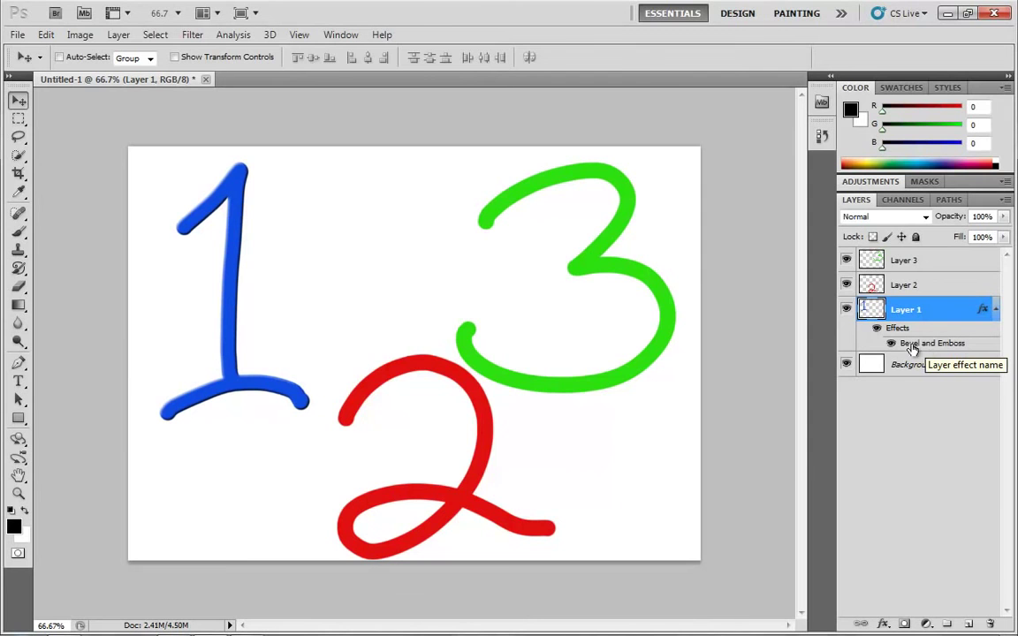
# Edit Layer 1's Bevel and Emboss effect, setting the depth to 460% and increasing the bevel size
pyautogui.doubleClick(912, 345)
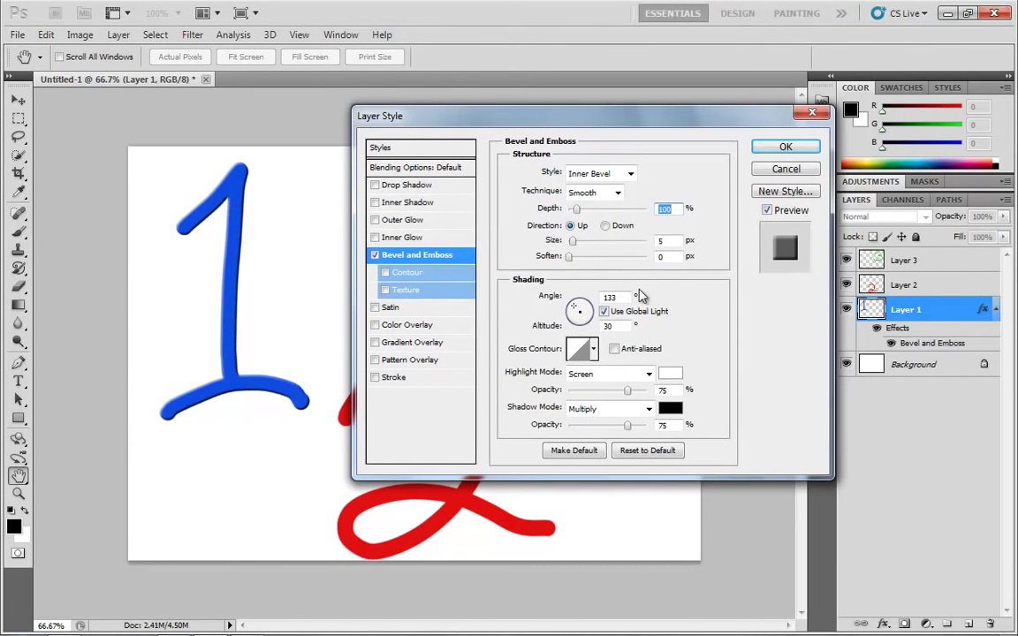
pyautogui.moveTo(578, 212); pyautogui.dragTo(577, 239)
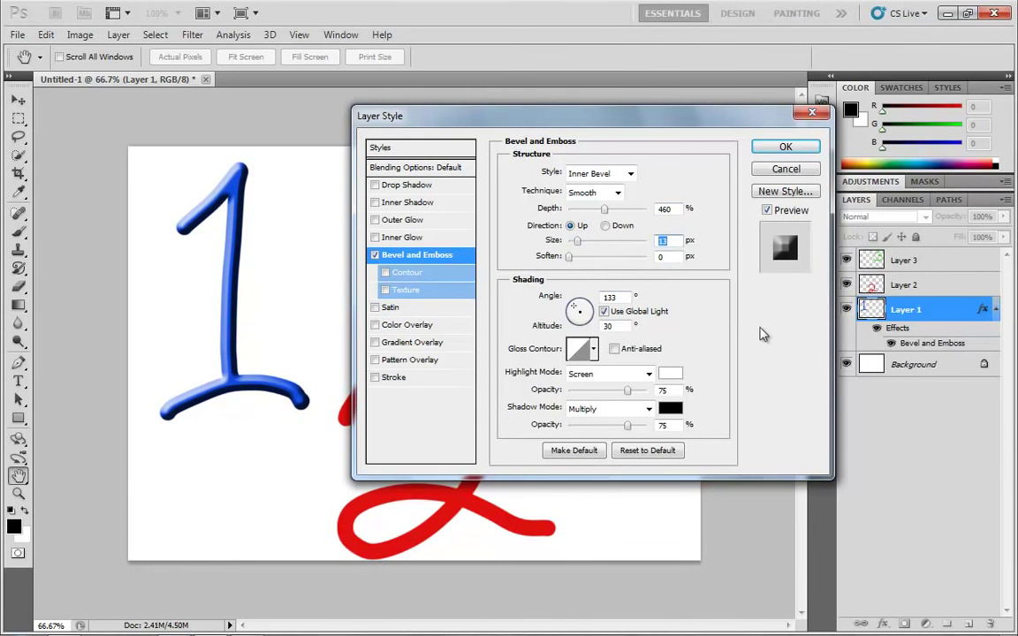
pyautogui.click(781, 148)
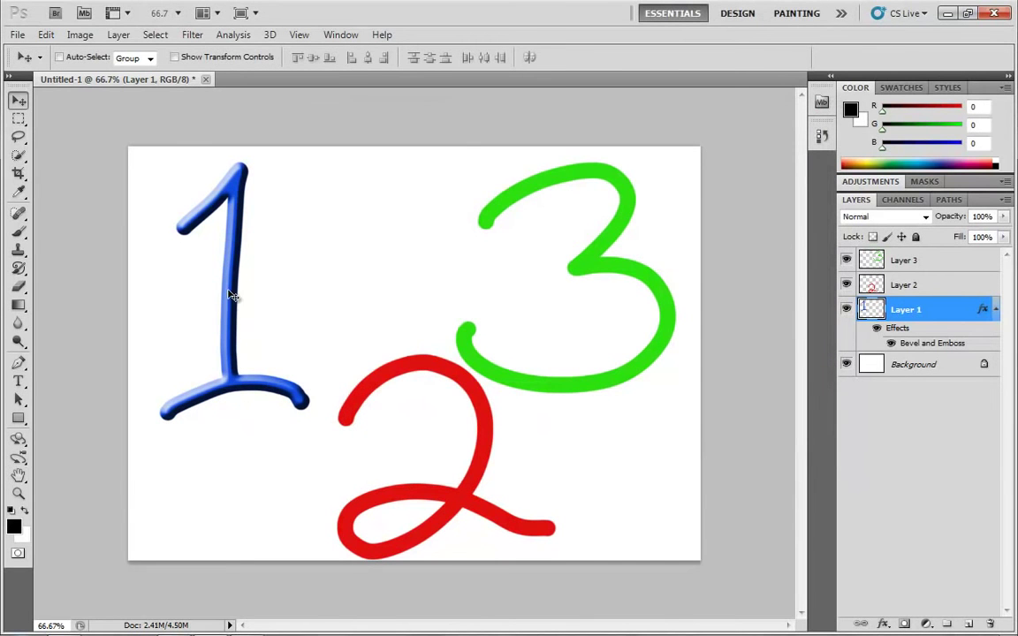
# Toggle the visibility of Layer 1's effects several times to compare the deeper bevel with the flat numeral, leaving them on
pyautogui.click(876, 328)
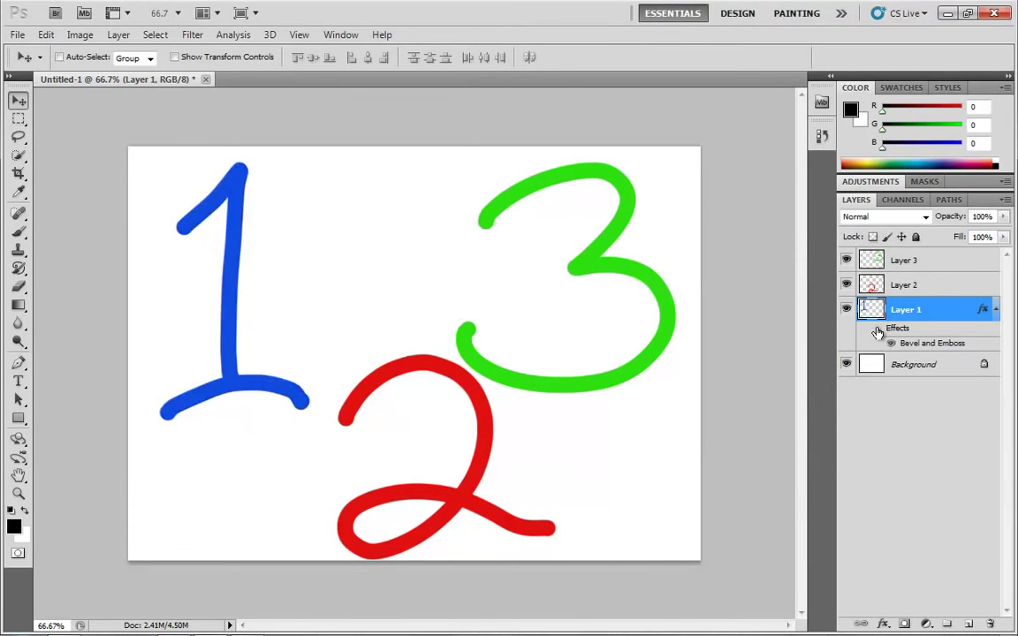
pyautogui.click(876, 328)
pyautogui.click(876, 329)
pyautogui.click(876, 329)
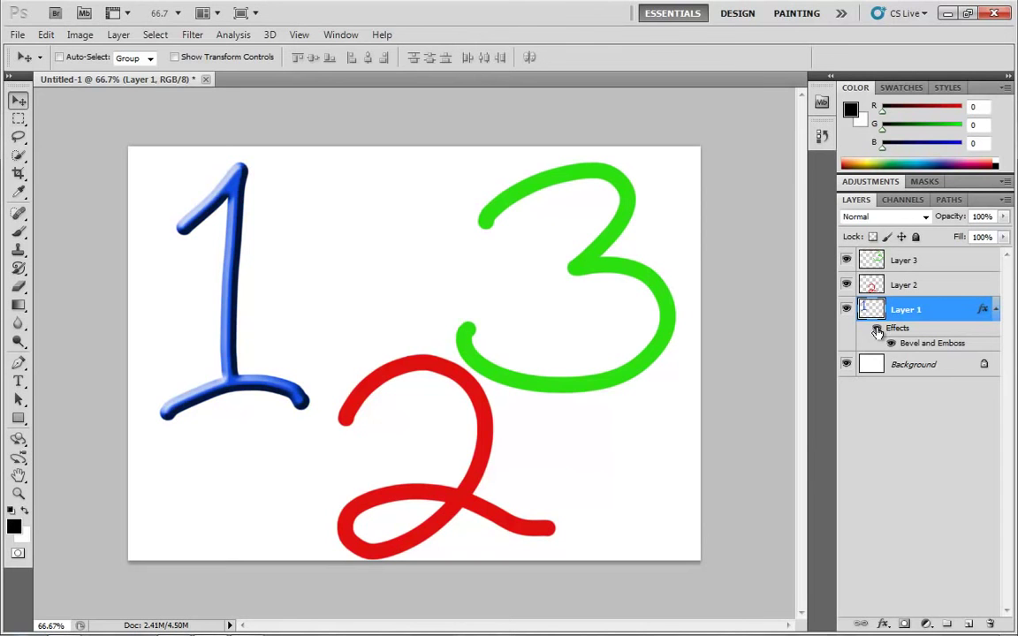
pyautogui.click(876, 329)
pyautogui.click(876, 329)
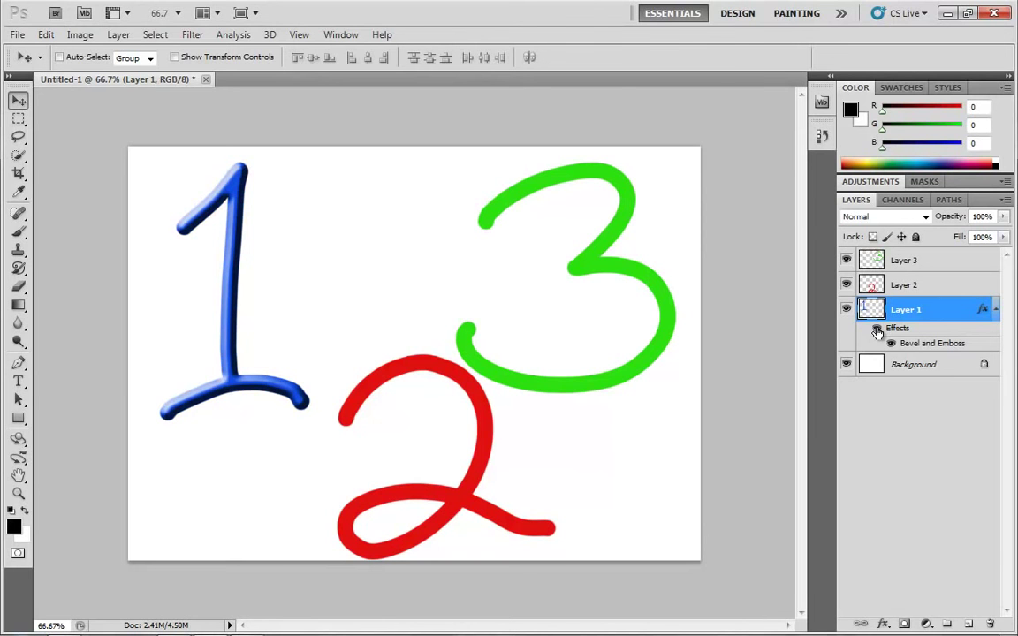
# Add a Color Overlay to Layer 1's layer style and set its colour to magenta-purple d600ef
pyautogui.doubleClick(924, 334)
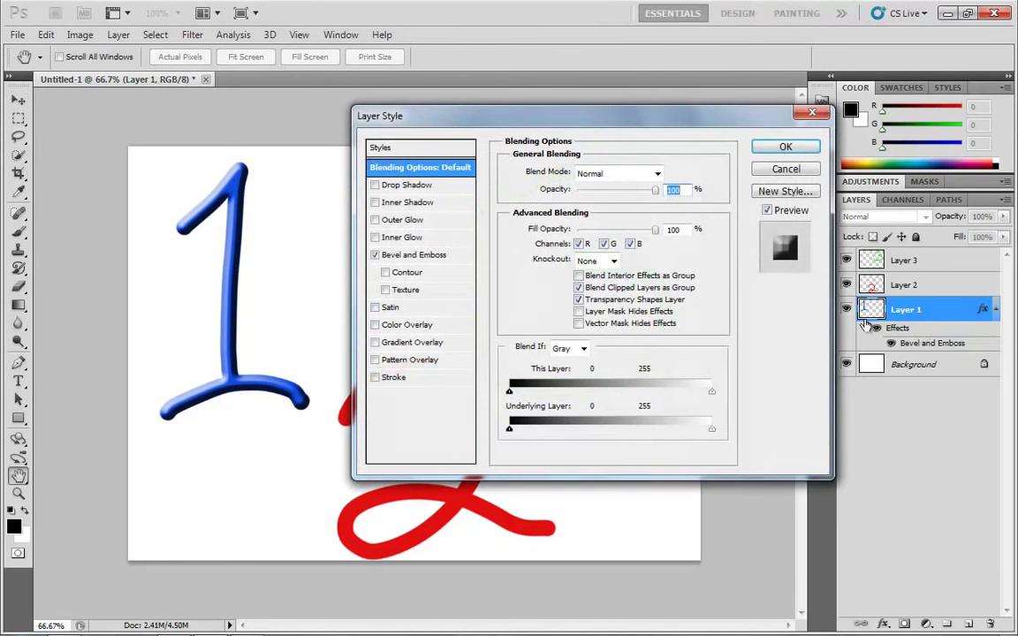
pyautogui.click(406, 325)
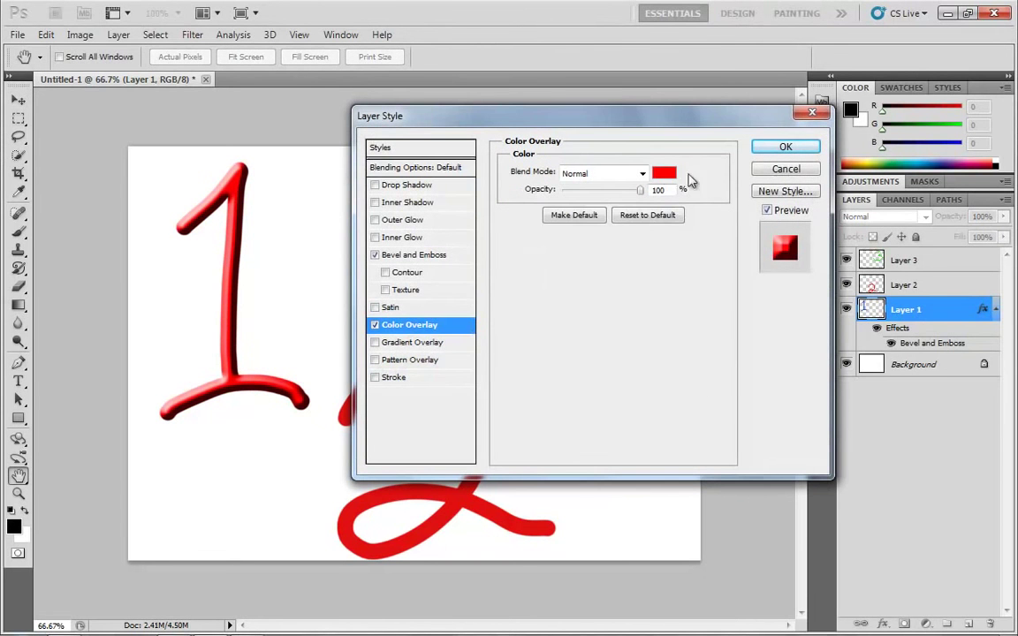
pyautogui.click(664, 173)
pyautogui.click(528, 185)
pyautogui.click(510, 157)
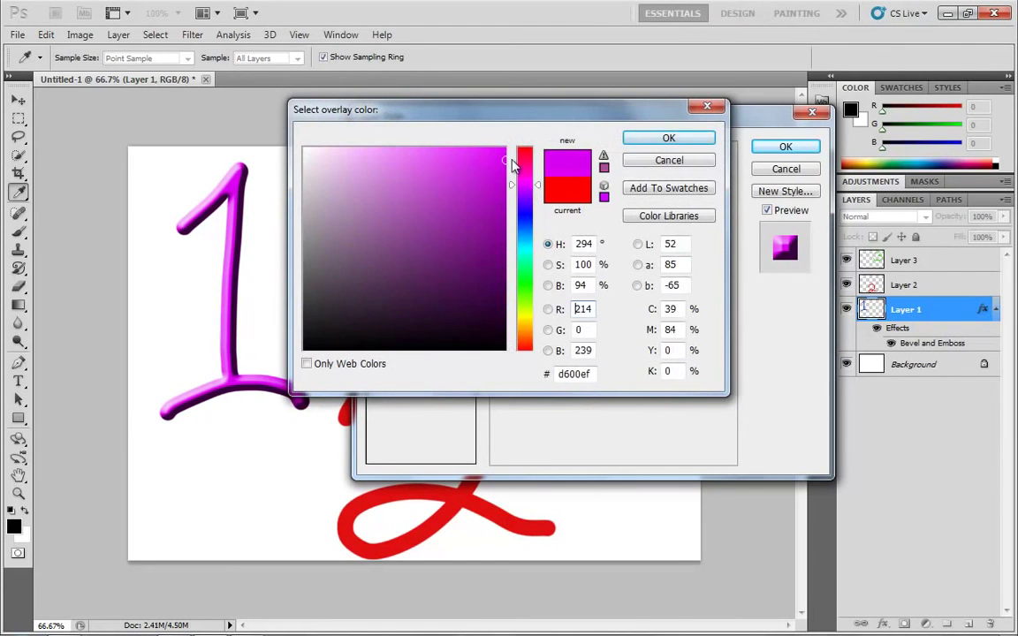
pyautogui.click(669, 139)
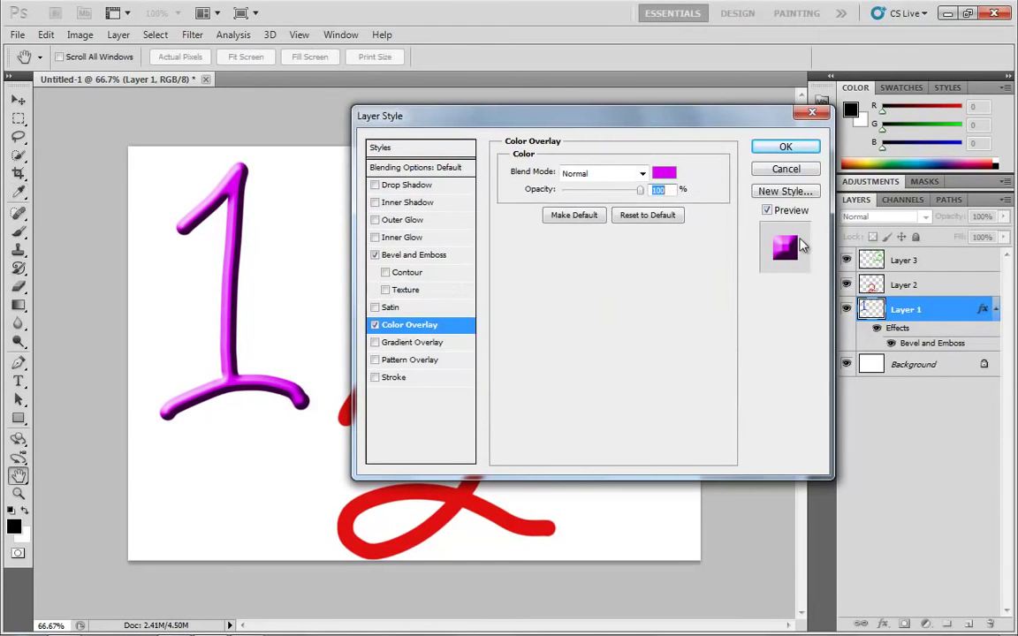
# Switch the Color Overlay off and on for comparison, and apply the layer style with a lighter purple overlay
pyautogui.click(375, 325)
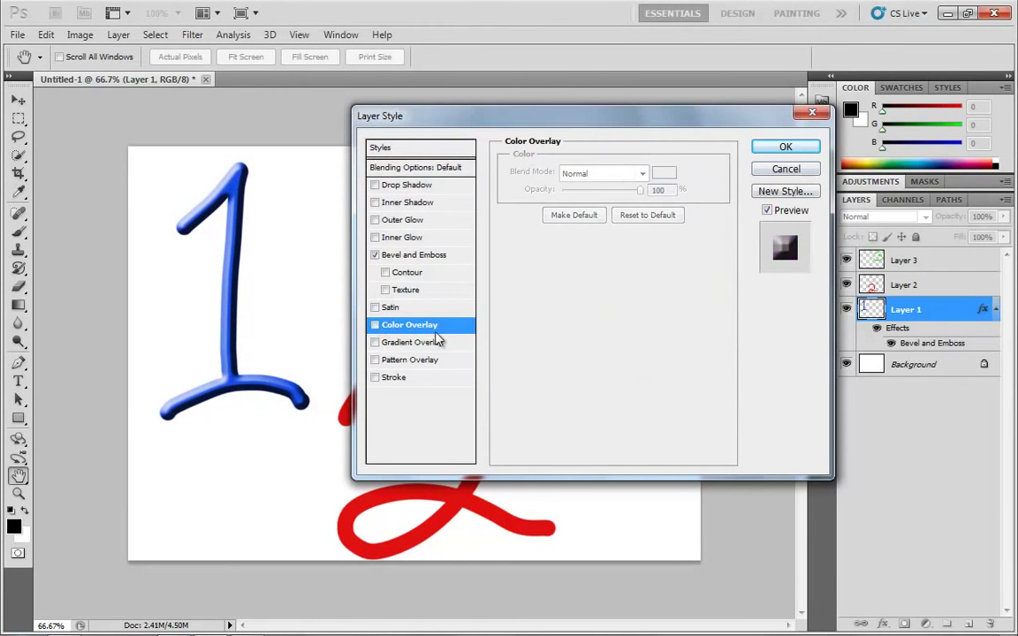
pyautogui.click(374, 325)
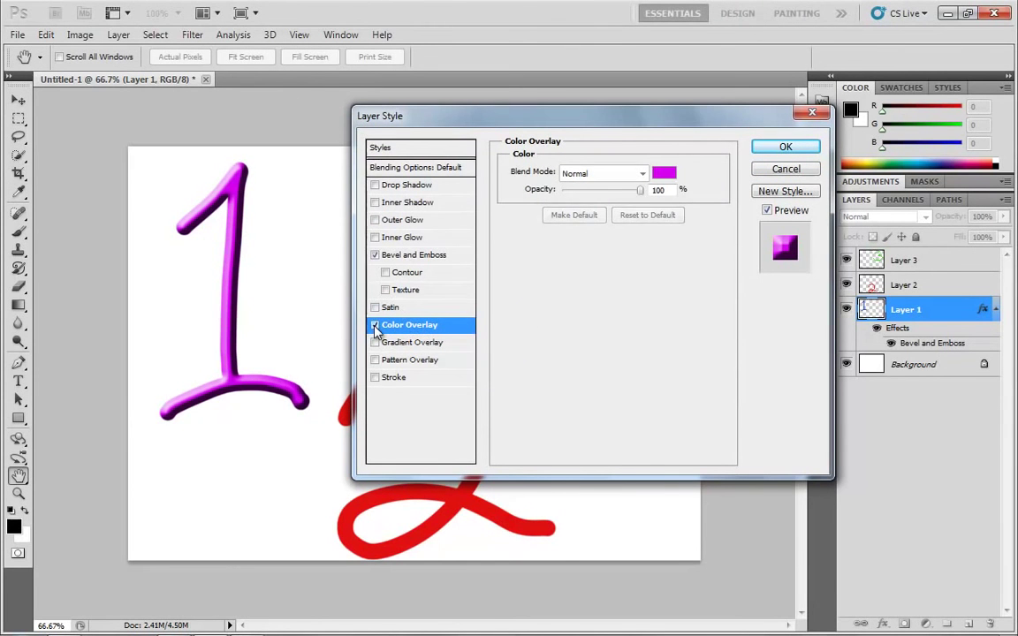
pyautogui.click(664, 174)
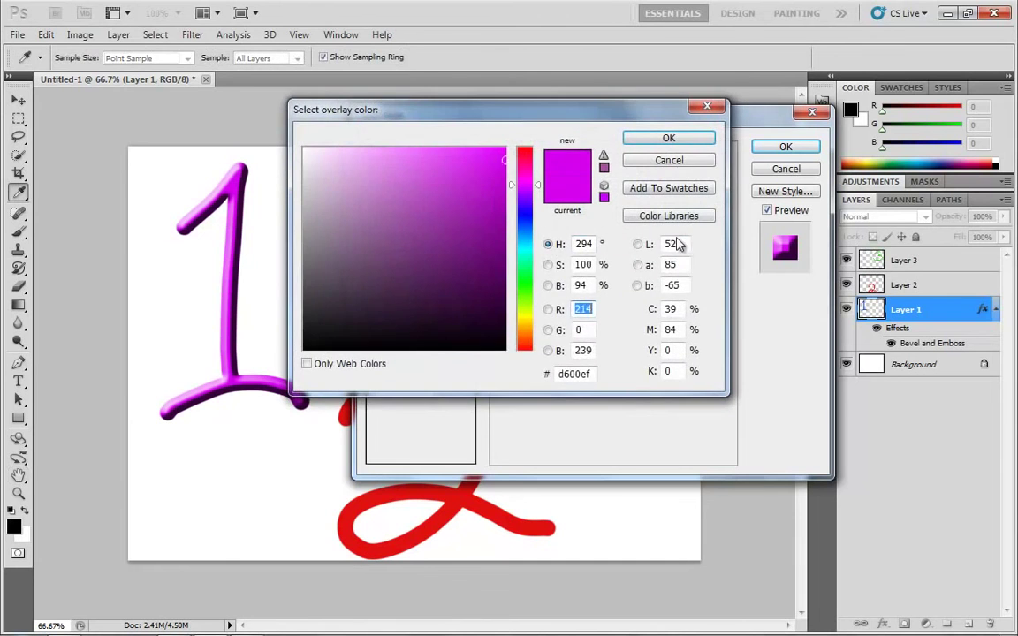
pyautogui.click(456, 166)
pyautogui.click(669, 138)
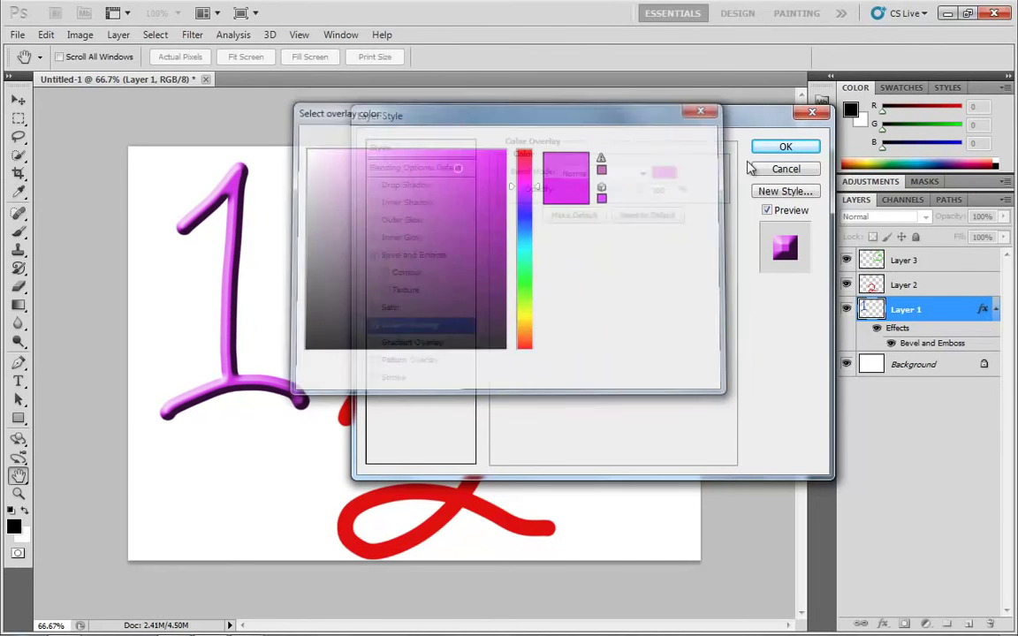
pyautogui.click(784, 146)
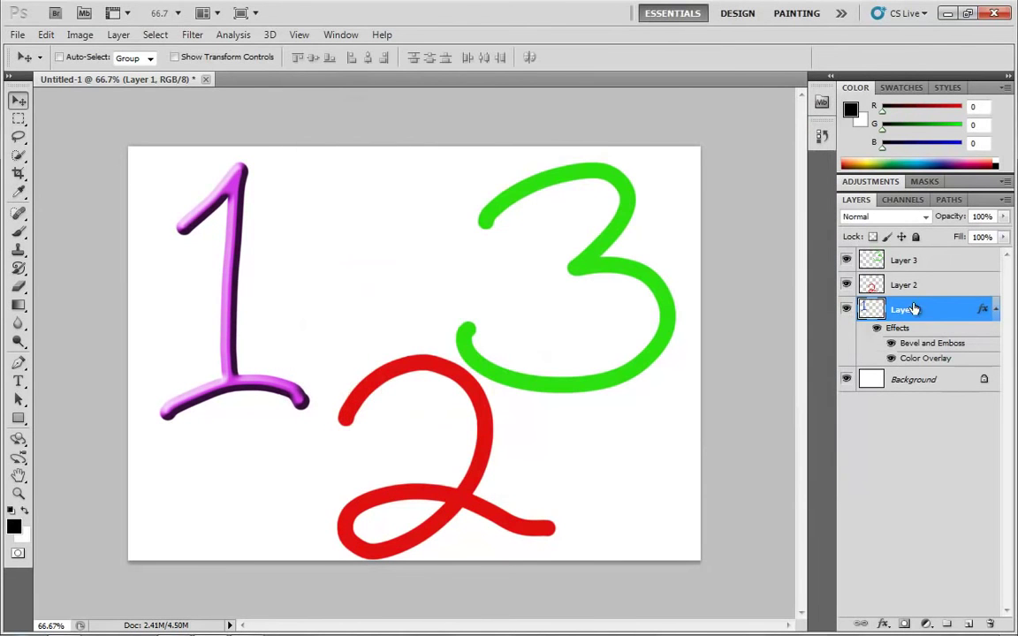
# Toggle Layer 1's Color Overlay and its Bevel and Emboss off and on individually to compare each effect
pyautogui.click(891, 358)
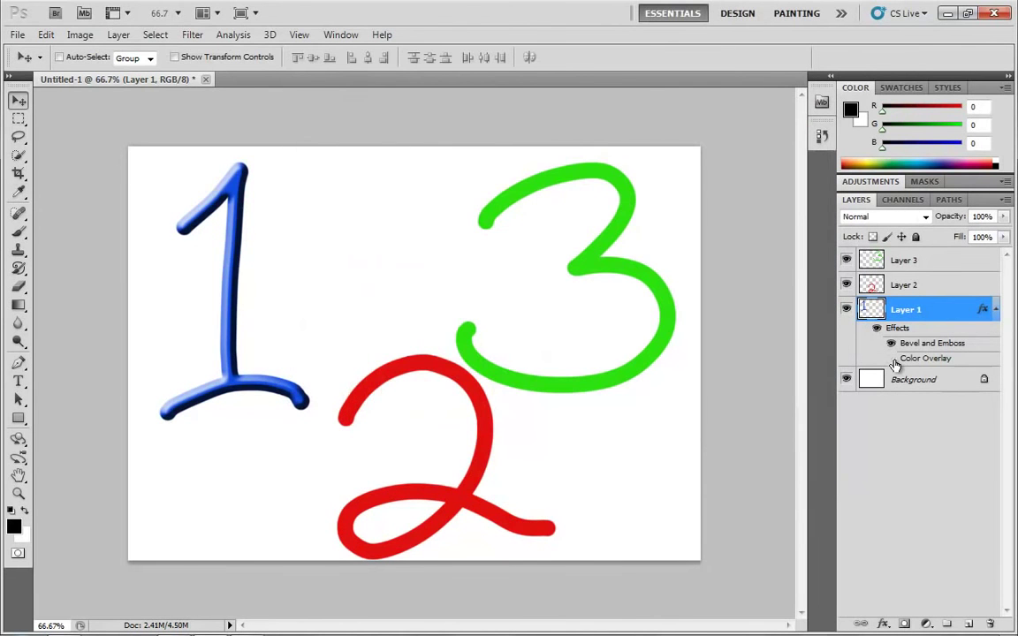
pyautogui.click(891, 359)
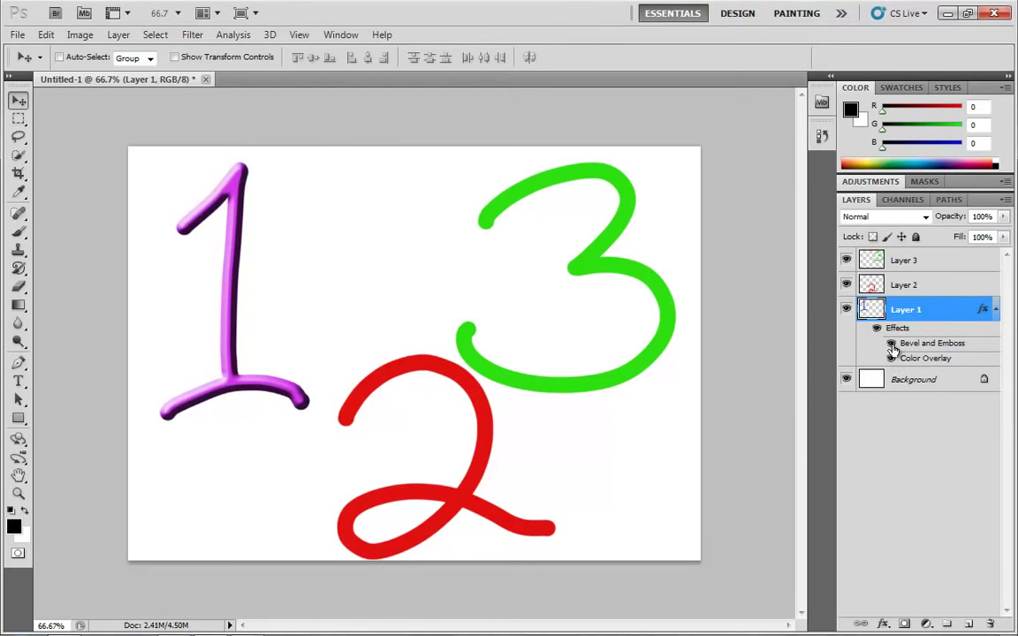
pyautogui.click(890, 344)
pyautogui.click(890, 343)
# Hide Layer 1's effects and delete all of them from the layer
pyautogui.click(877, 328)
pyautogui.moveTo(894, 329); pyautogui.dragTo(990, 625)
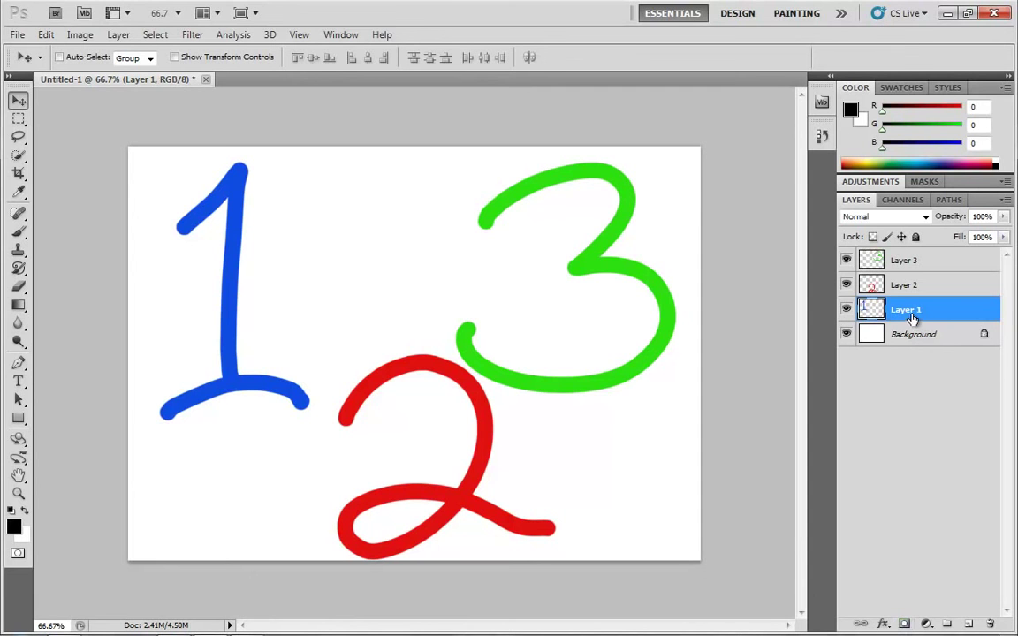
# Add a layer mask to Layer 1 and ready the Brush with black as foreground, leaving the layer's image active instead of the mask
pyautogui.click(903, 625)
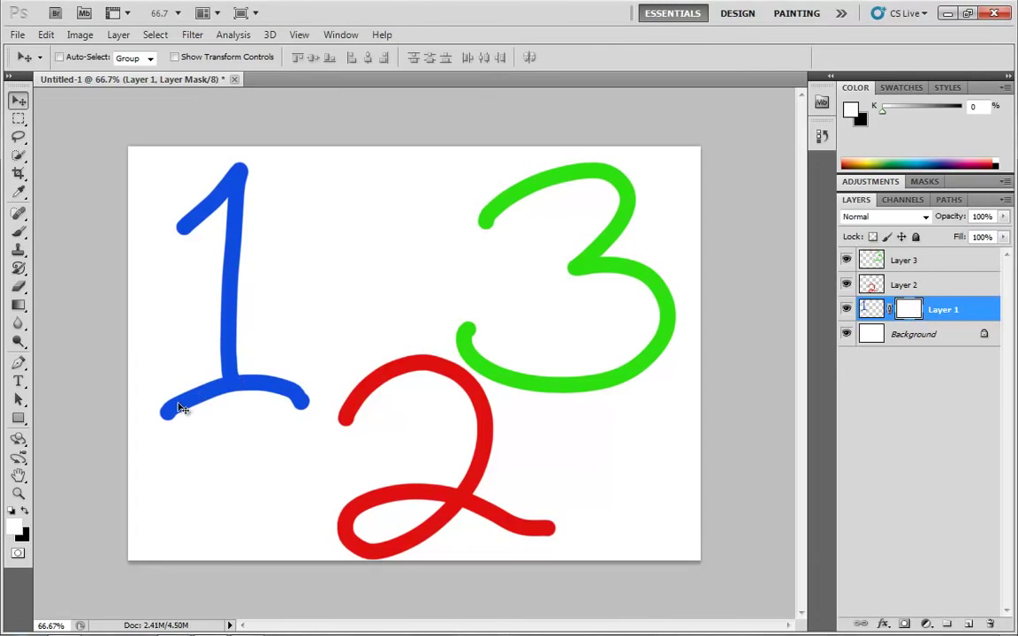
pyautogui.press('b')
pyautogui.press('x')
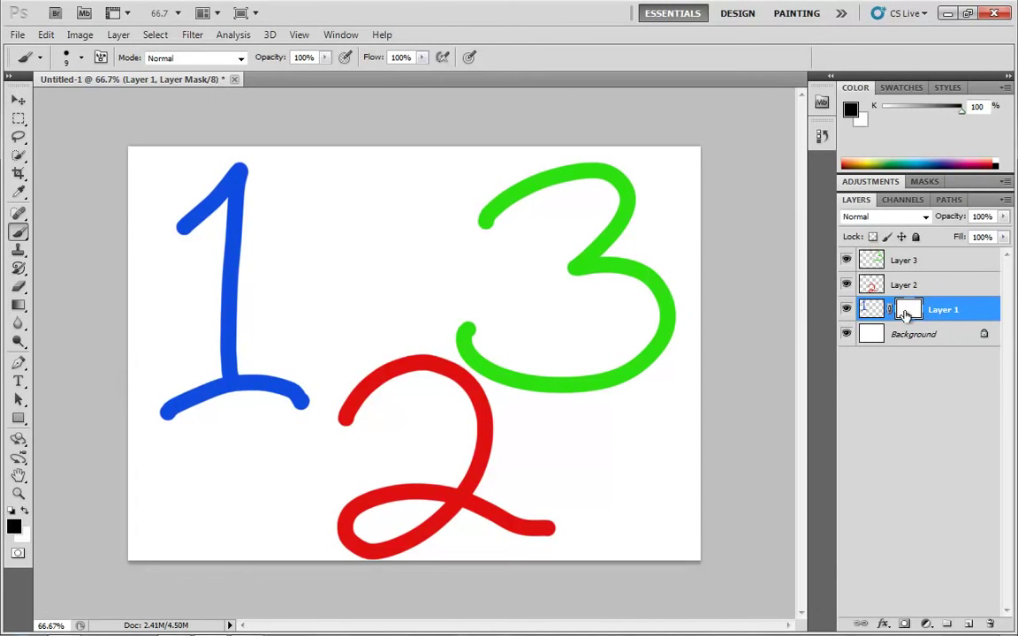
pyautogui.click(870, 311)
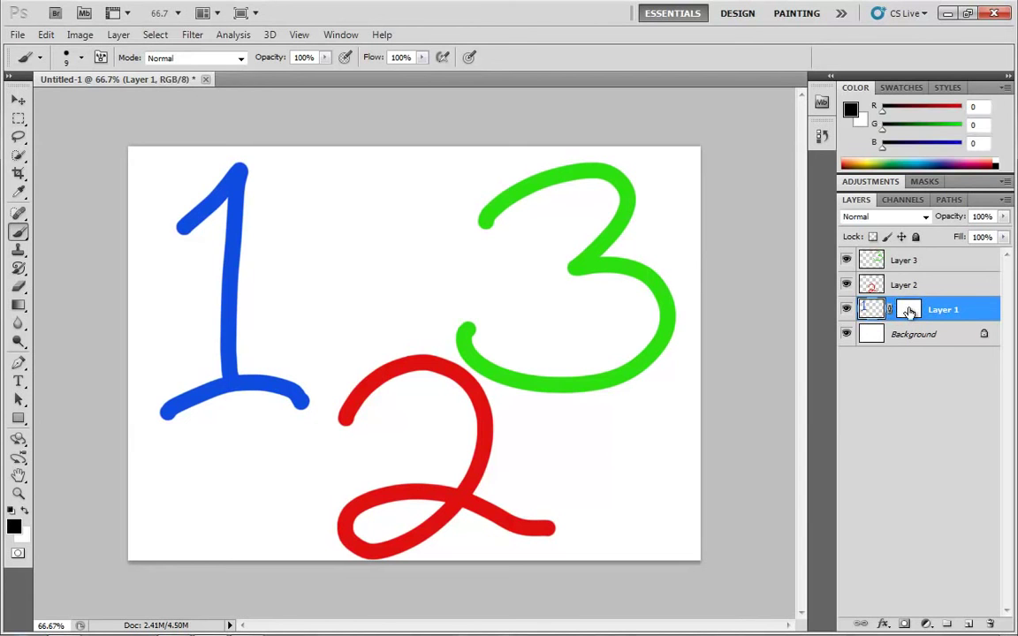
# Paint black strokes across the numeral 1 on Layer 1's mask, and delete the layer mask
pyautogui.click(909, 306)
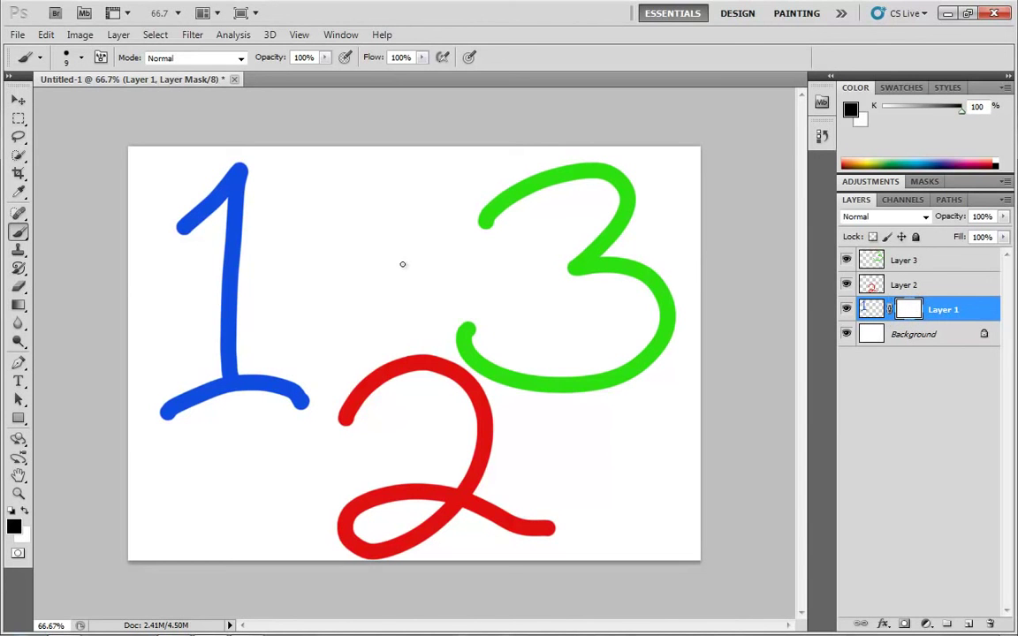
pyautogui.moveTo(177, 212)
pyautogui.mouseDown()
pyautogui.moveTo(277, 210)
pyautogui.moveTo(142, 230)
pyautogui.mouseUp()
pyautogui.moveTo(256, 251)
pyautogui.mouseDown()
pyautogui.moveTo(153, 306)
pyautogui.moveTo(337, 321)
pyautogui.moveTo(221, 330)
pyautogui.moveTo(138, 361)
pyautogui.moveTo(263, 354)
pyautogui.moveTo(271, 367)
pyautogui.moveTo(160, 394)
pyautogui.moveTo(341, 373)
pyautogui.moveTo(198, 424)
pyautogui.moveTo(360, 374)
pyautogui.moveTo(205, 360)
pyautogui.moveTo(270, 318)
pyautogui.moveTo(289, 281)
pyautogui.moveTo(161, 262)
pyautogui.moveTo(139, 226)
pyautogui.moveTo(270, 198)
pyautogui.moveTo(273, 178)
pyautogui.moveTo(262, 170)
pyautogui.moveTo(321, 231)
pyautogui.mouseUp()
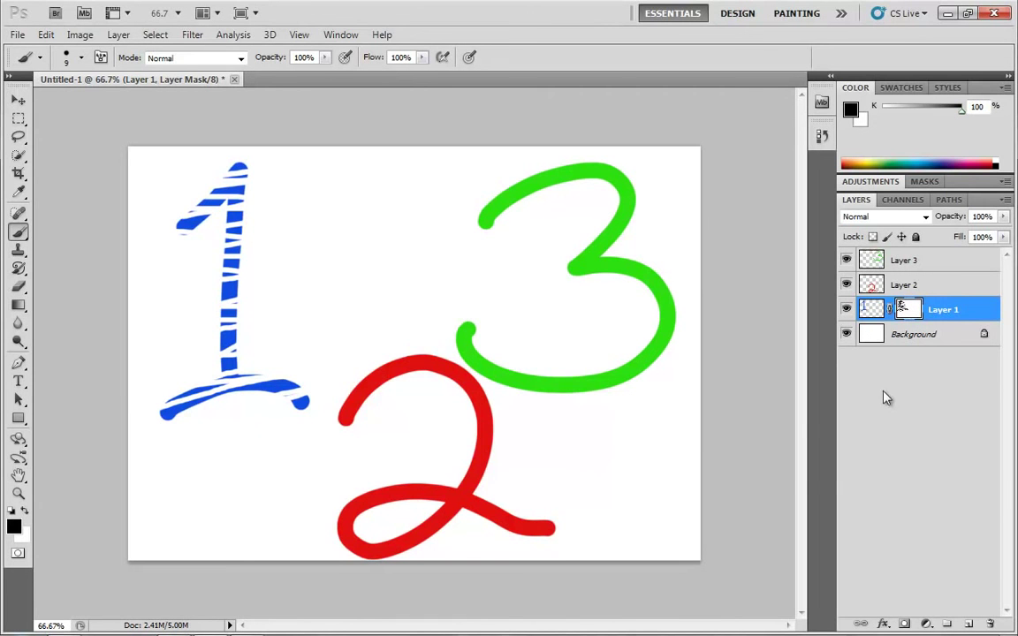
pyautogui.rightClick(908, 307)
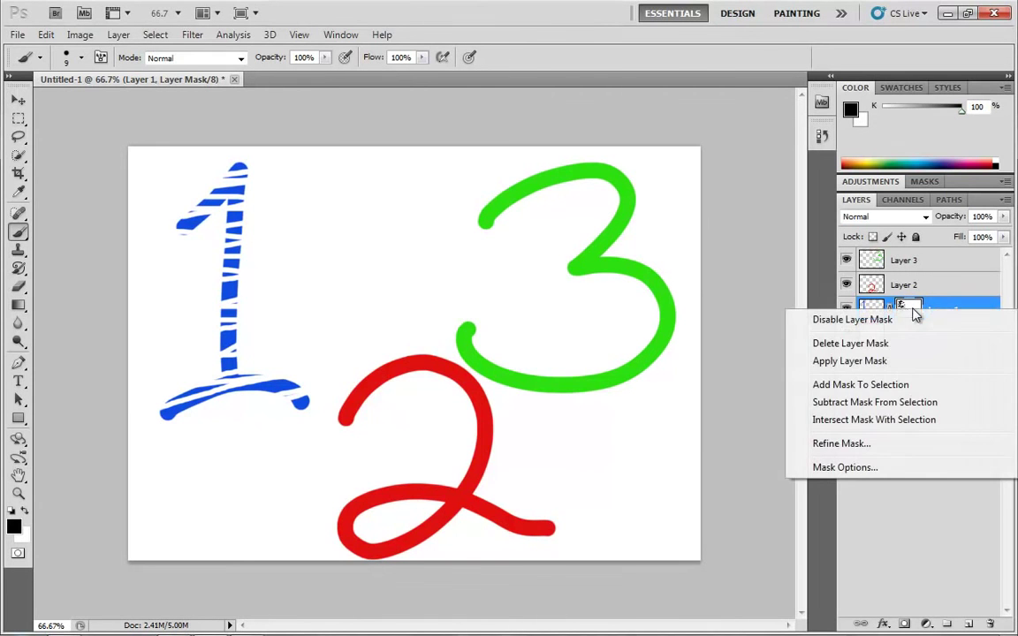
pyautogui.click(840, 342)
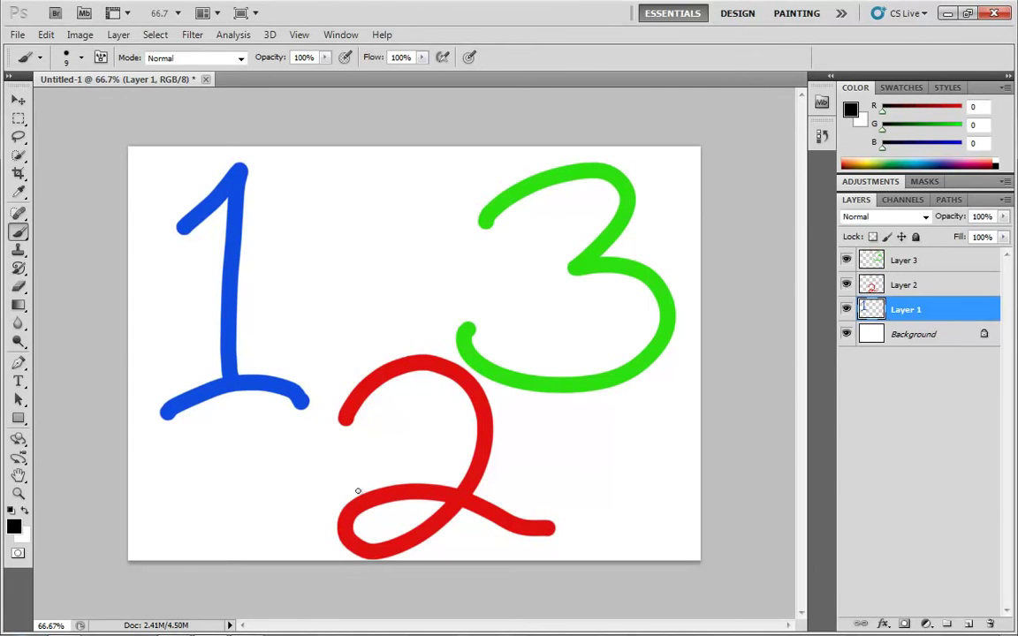
# Add a Solid Color fill layer above Layer 1 in turquoise, 33e6db
pyautogui.click(928, 625)
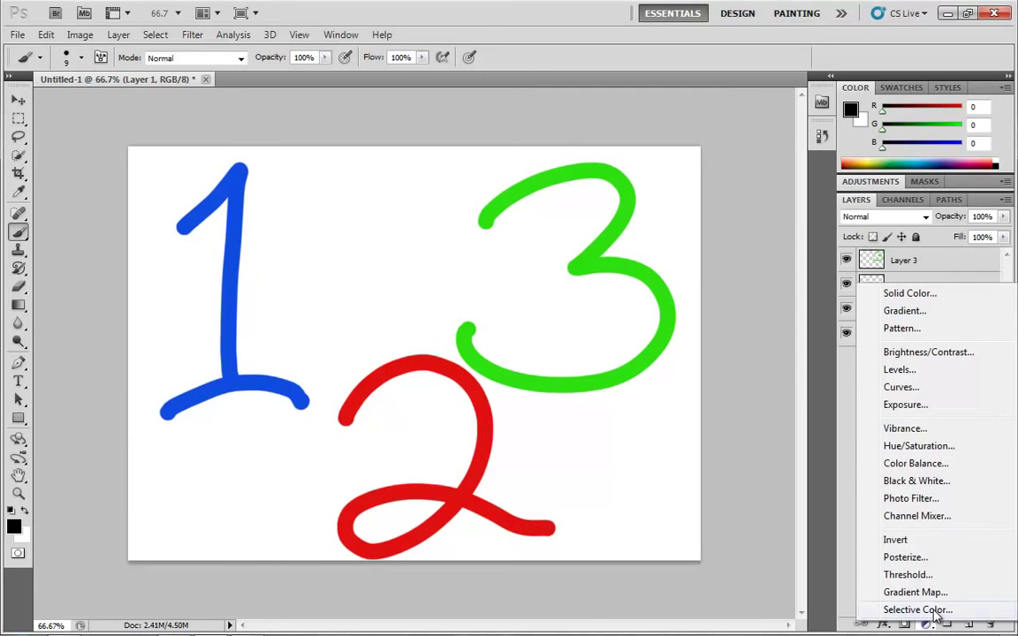
pyautogui.click(941, 300)
pyautogui.click(480, 186)
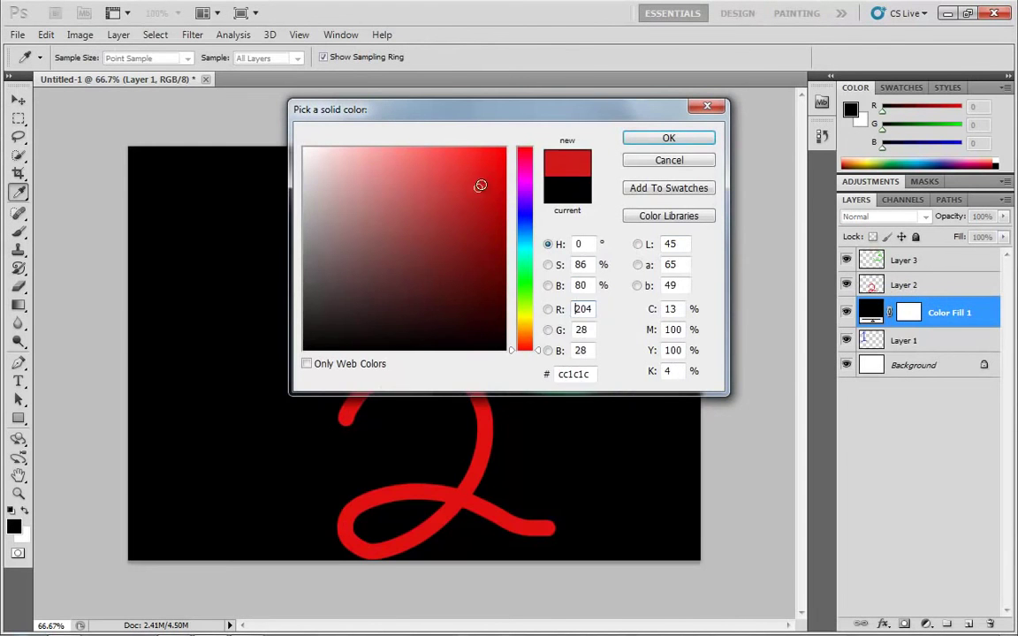
pyautogui.click(483, 182)
pyautogui.click(398, 187)
pyautogui.click(461, 167)
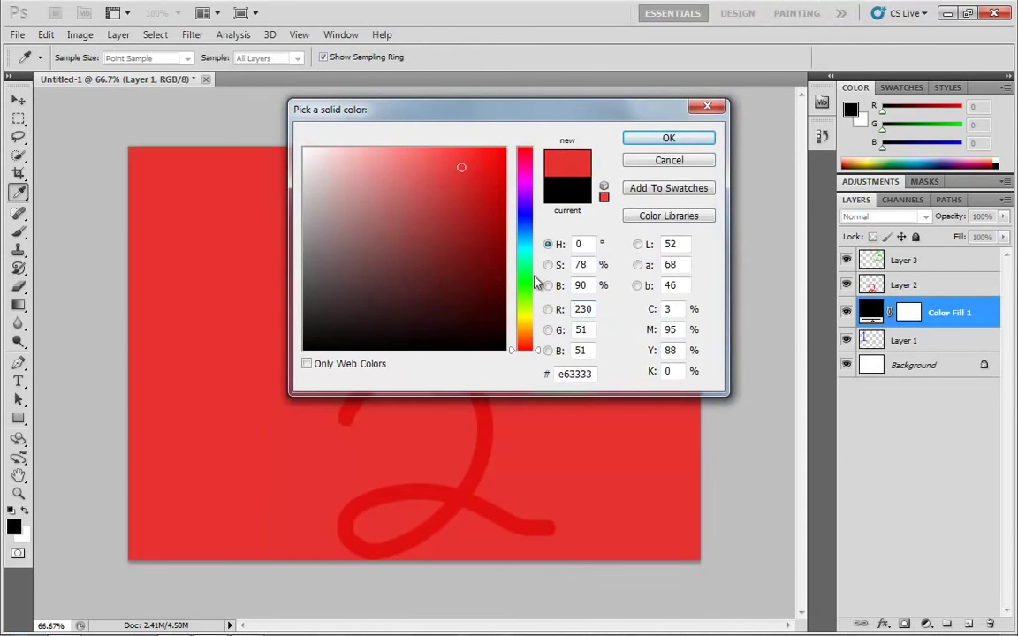
pyautogui.click(523, 250)
pyautogui.click(654, 141)
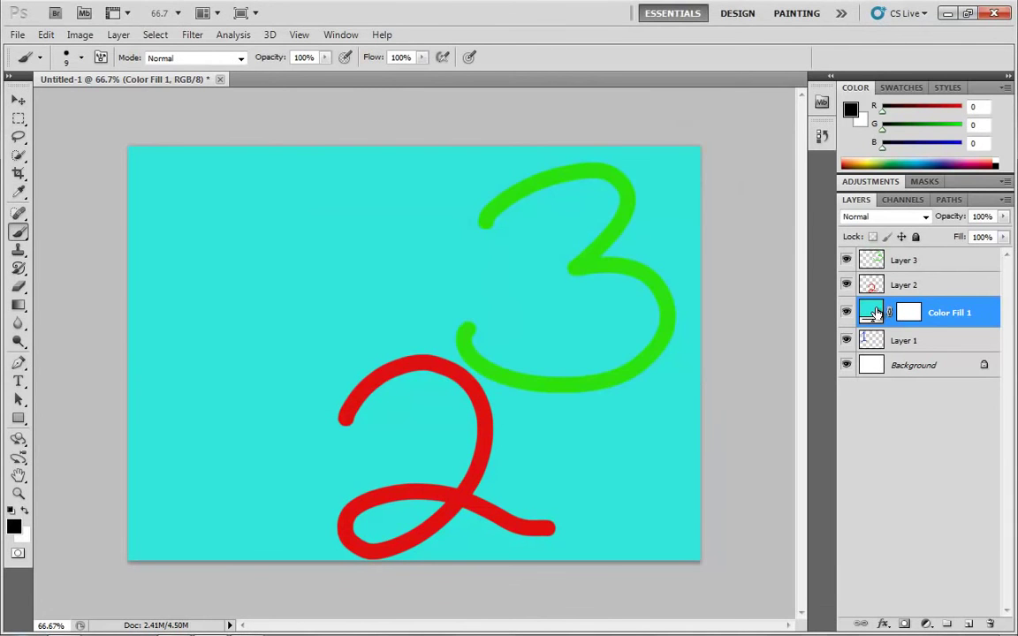
# Try dark blue 21389d as the fill layer's color without applying it, and delete the fill layer
pyautogui.doubleClick(872, 312)
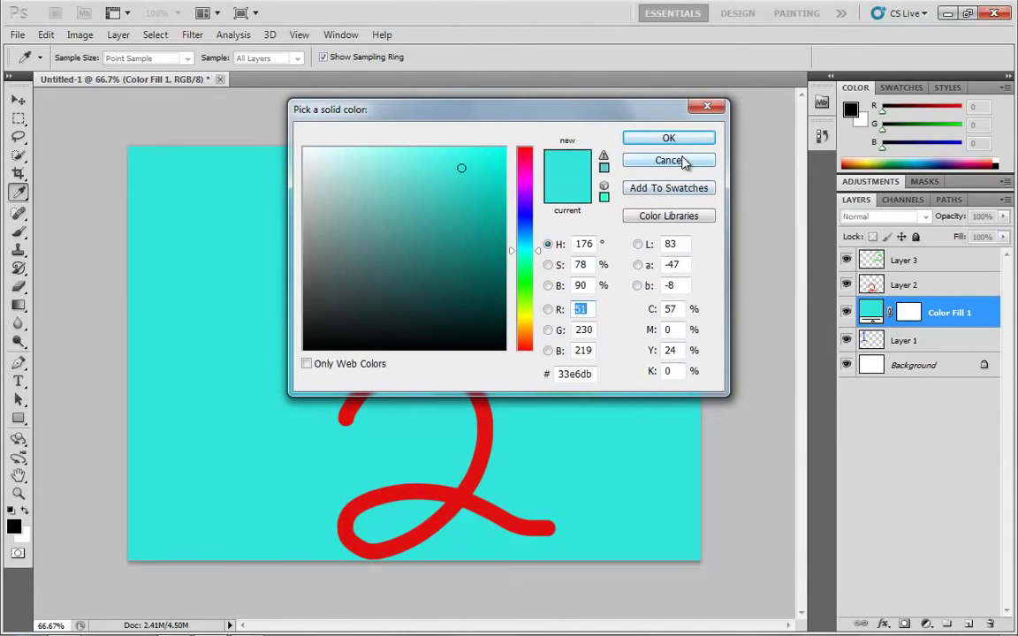
pyautogui.click(525, 221)
pyautogui.click(463, 226)
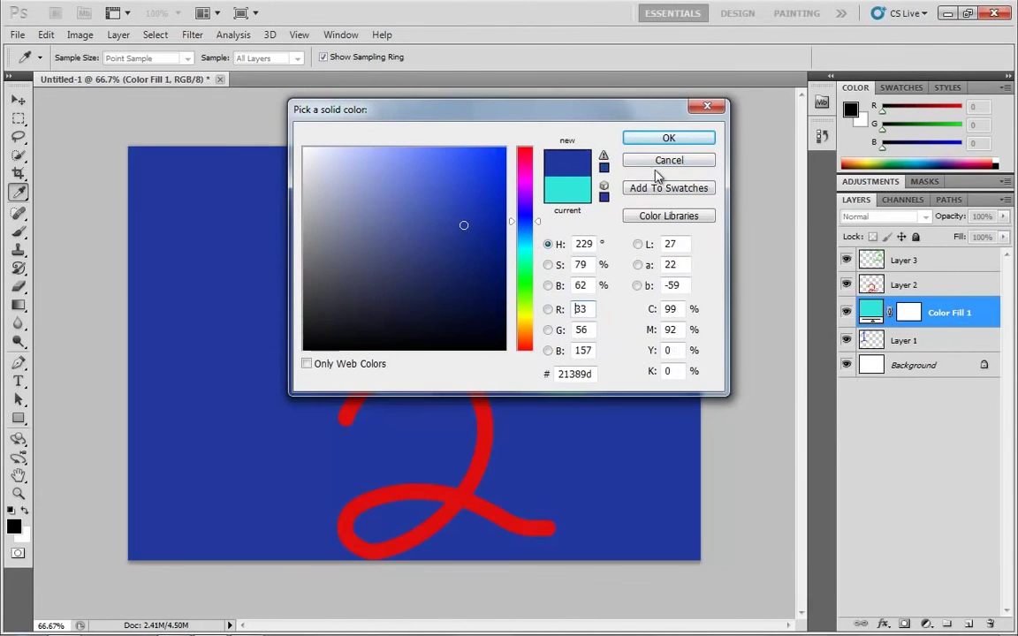
pyautogui.click(669, 162)
pyautogui.moveTo(870, 314); pyautogui.dragTo(989, 623)
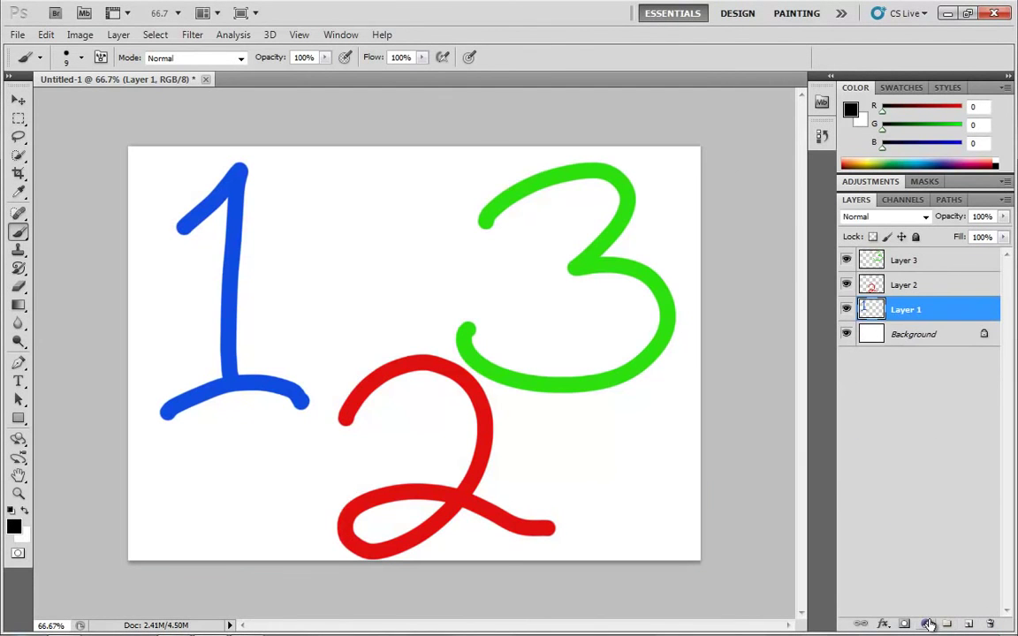
pyautogui.click(926, 624)
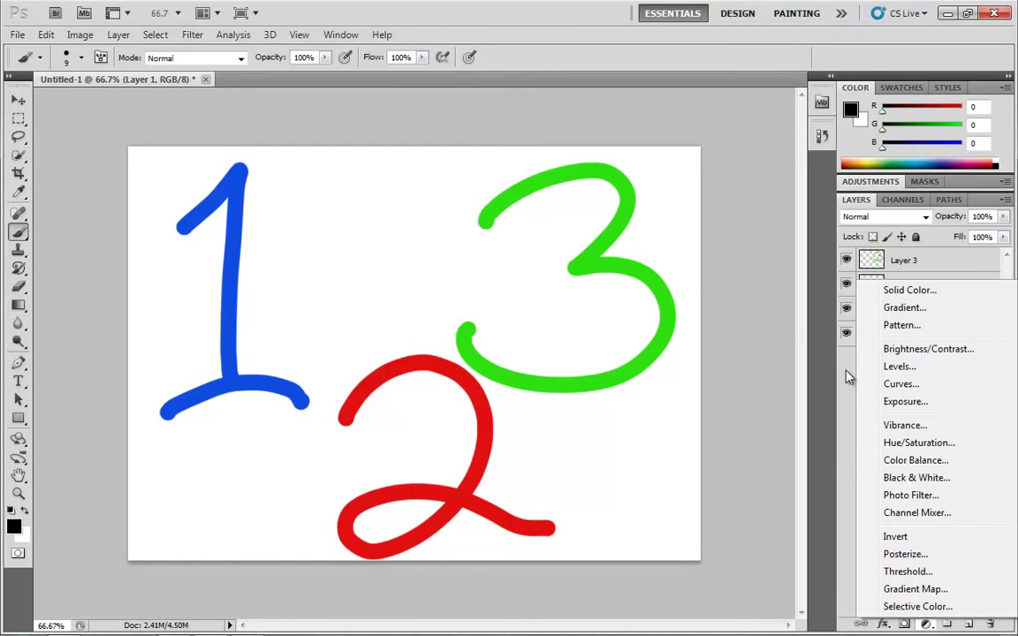
pyautogui.click(832, 560)
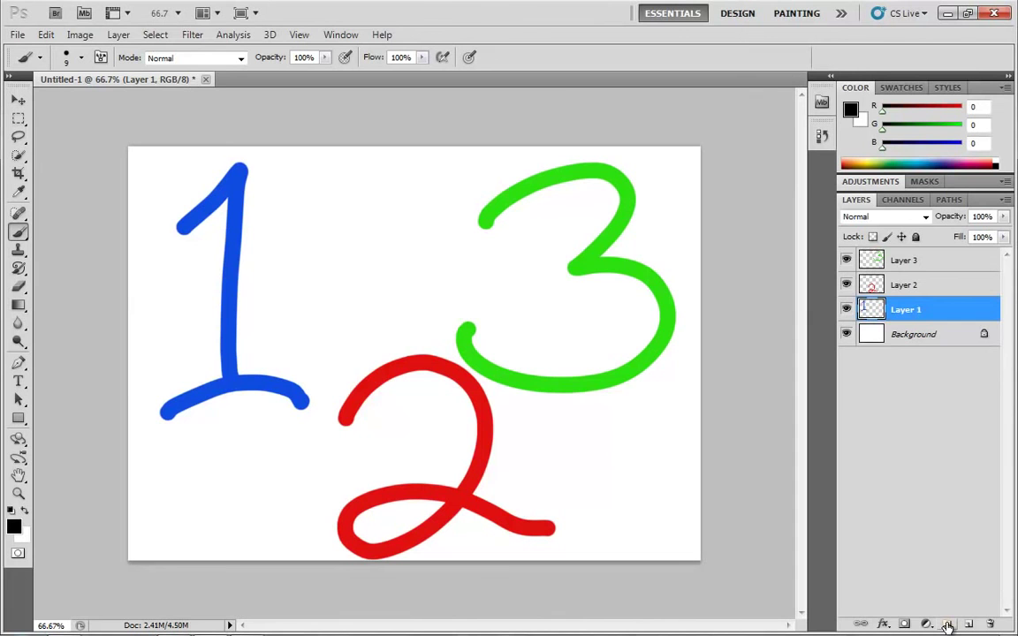
# Create a new layer group above Layer 3 and move Layer 3 into it
pyautogui.click(920, 262)
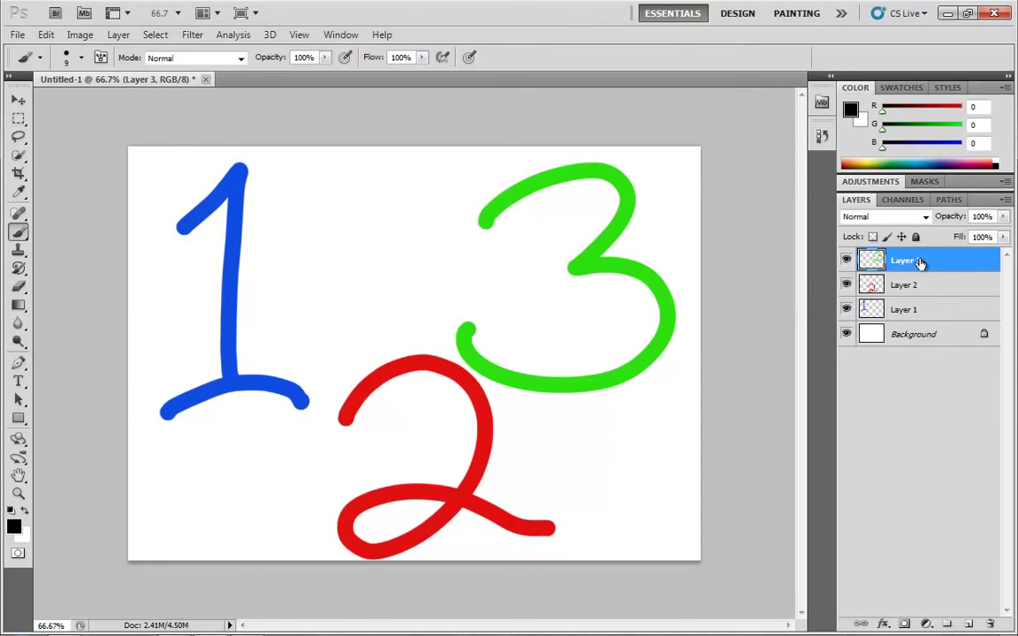
pyautogui.click(946, 624)
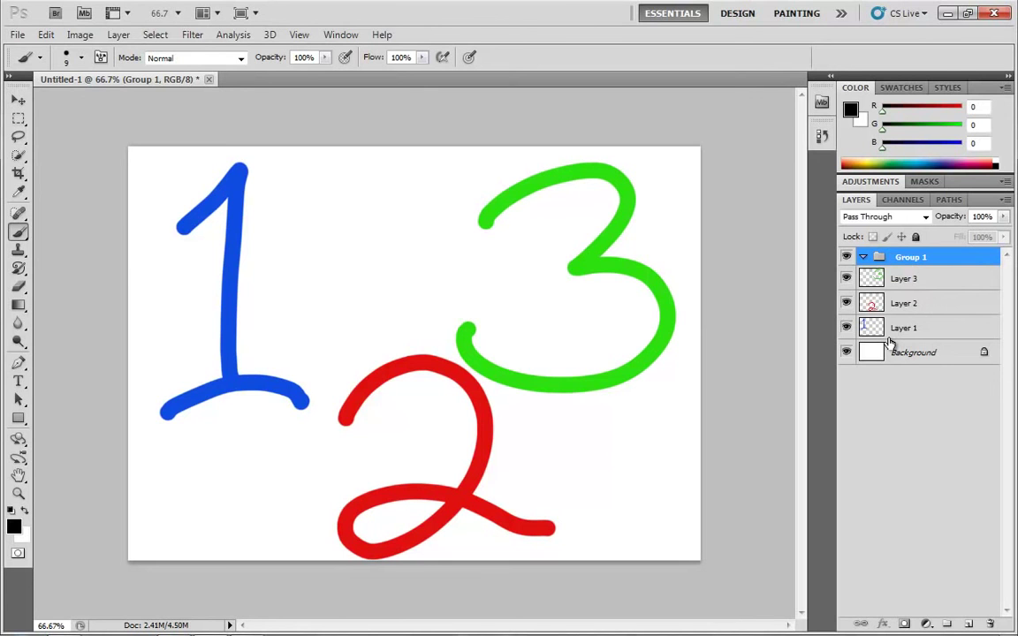
pyautogui.click(918, 281)
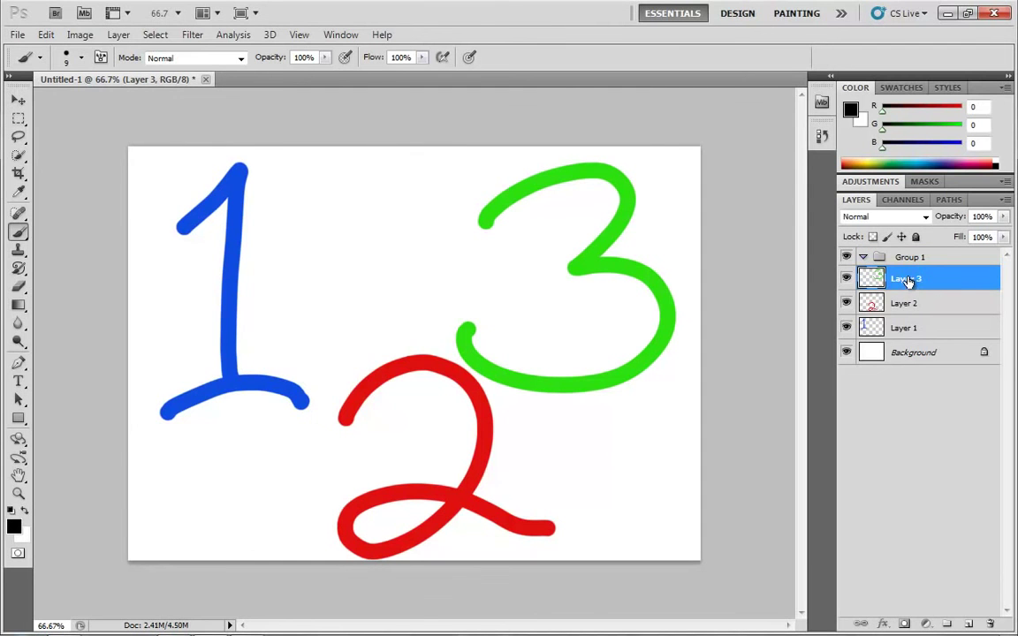
pyautogui.moveTo(915, 288); pyautogui.dragTo(932, 262)
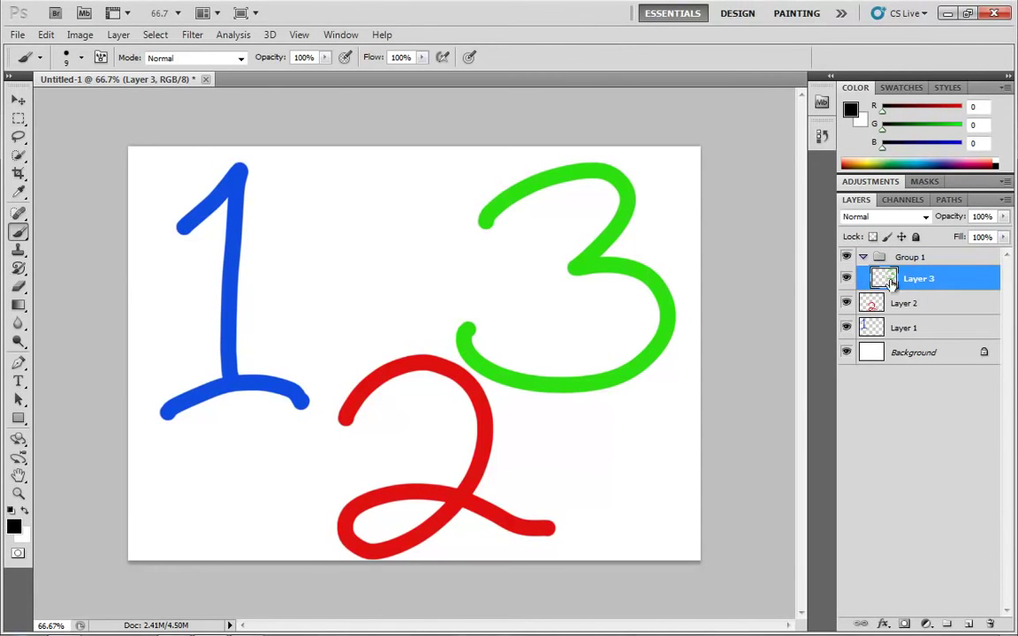
# Collapse Group 1 and switch its visibility off and on to check its effect on the numeral 3
pyautogui.click(863, 257)
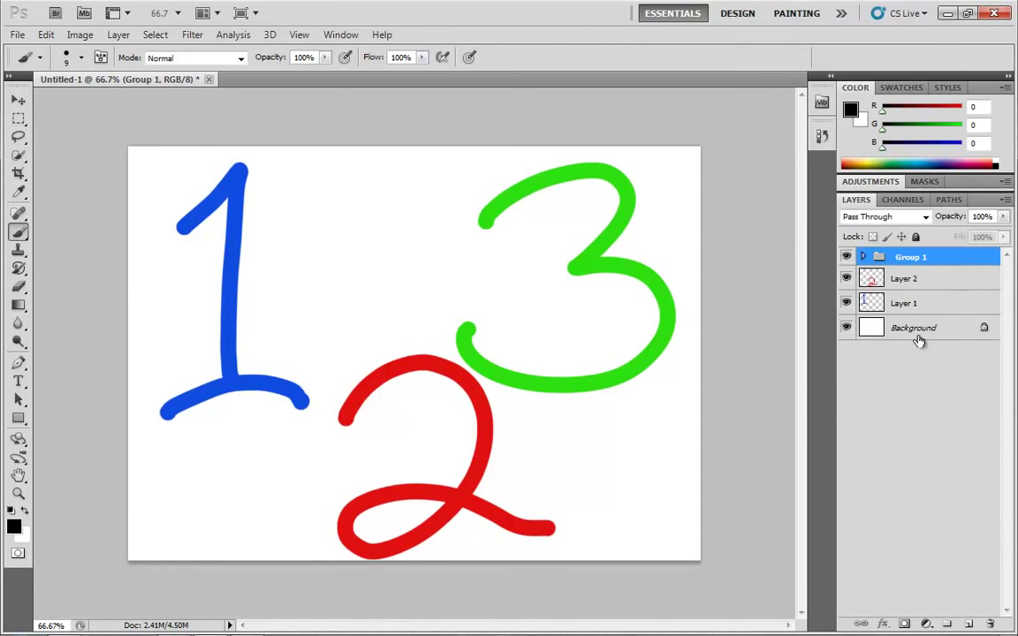
pyautogui.click(846, 258)
pyautogui.click(846, 258)
# Move Layer 2 into Group 1 and toggle the collapsed group's visibility off and on to check both numerals
pyautogui.moveTo(903, 281); pyautogui.dragTo(910, 258)
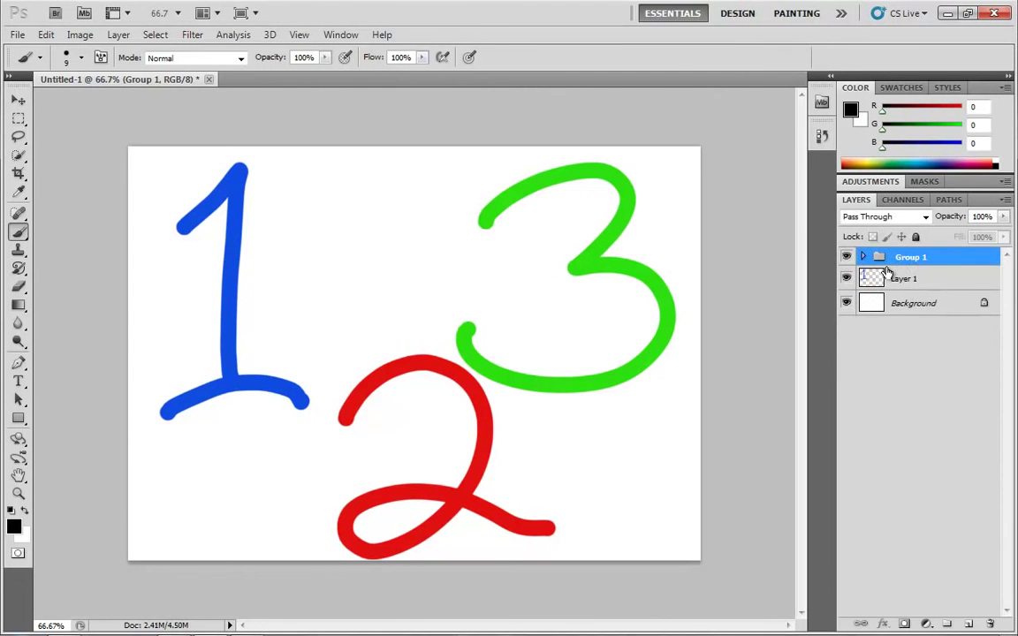
pyautogui.click(863, 257)
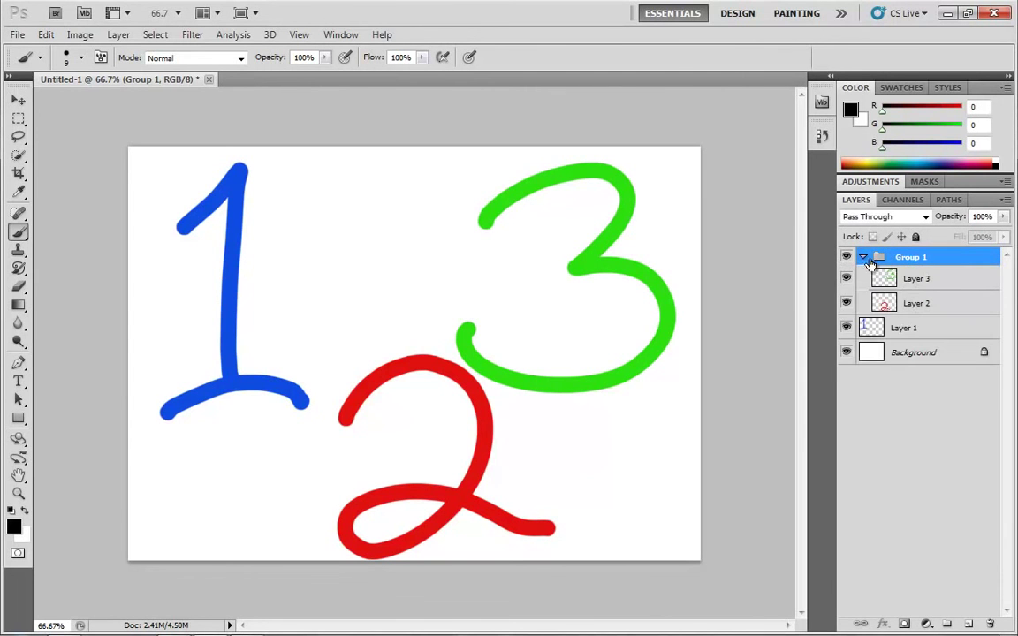
pyautogui.click(863, 257)
pyautogui.click(845, 257)
pyautogui.click(845, 257)
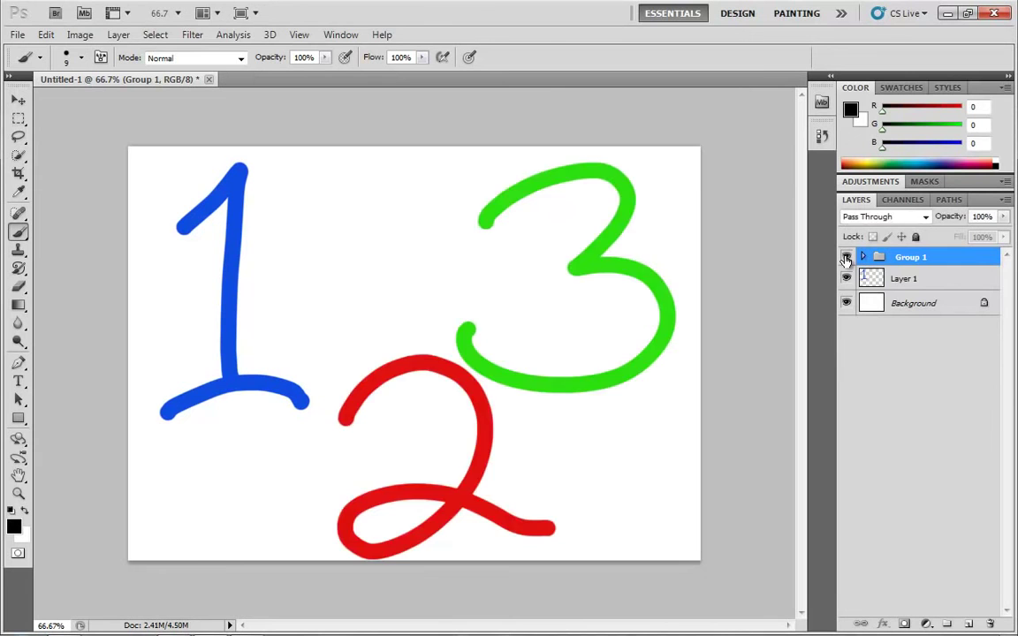
pyautogui.click(845, 257)
pyautogui.click(845, 257)
# Move Layer 3 and Layer 2 together out of Group 1, and delete the empty group
pyautogui.click(863, 257)
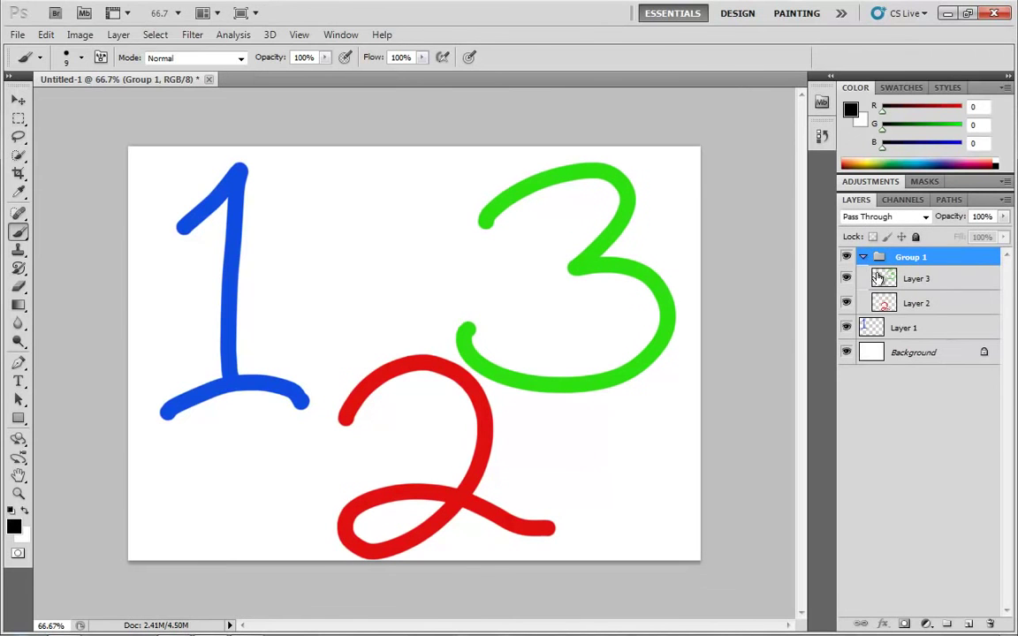
pyautogui.click(925, 278)
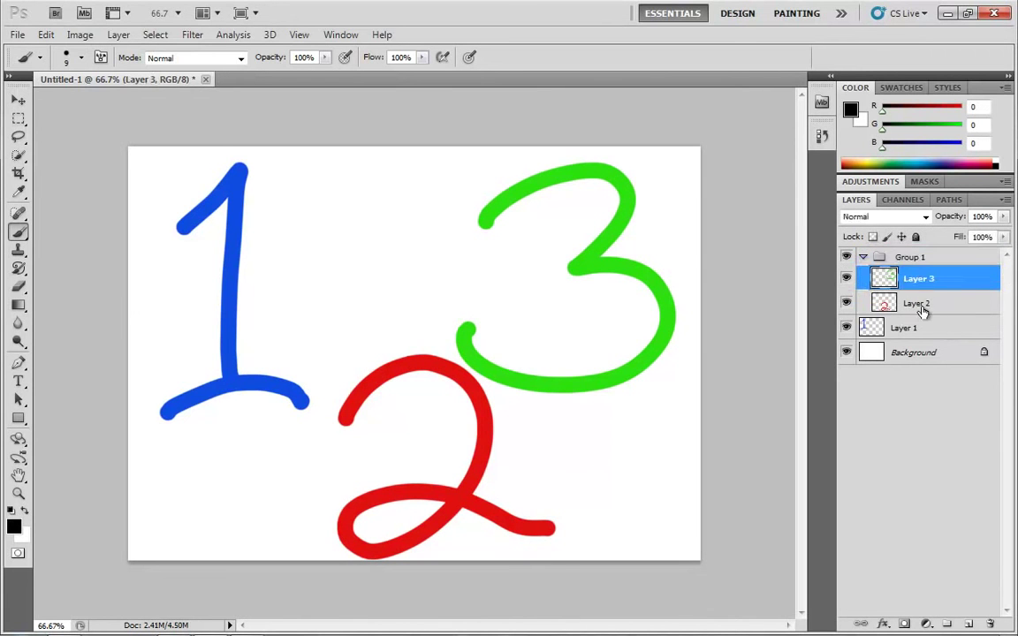
pyautogui.keyDown('shift'); pyautogui.click(921, 307); pyautogui.keyUp('shift')
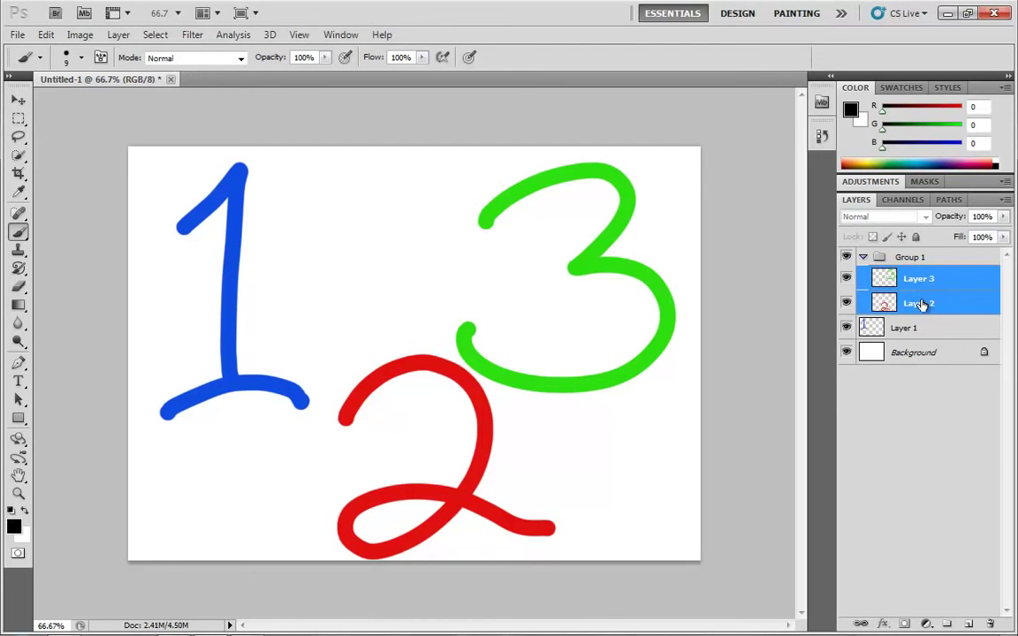
pyautogui.moveTo(921, 306); pyautogui.dragTo(922, 318)
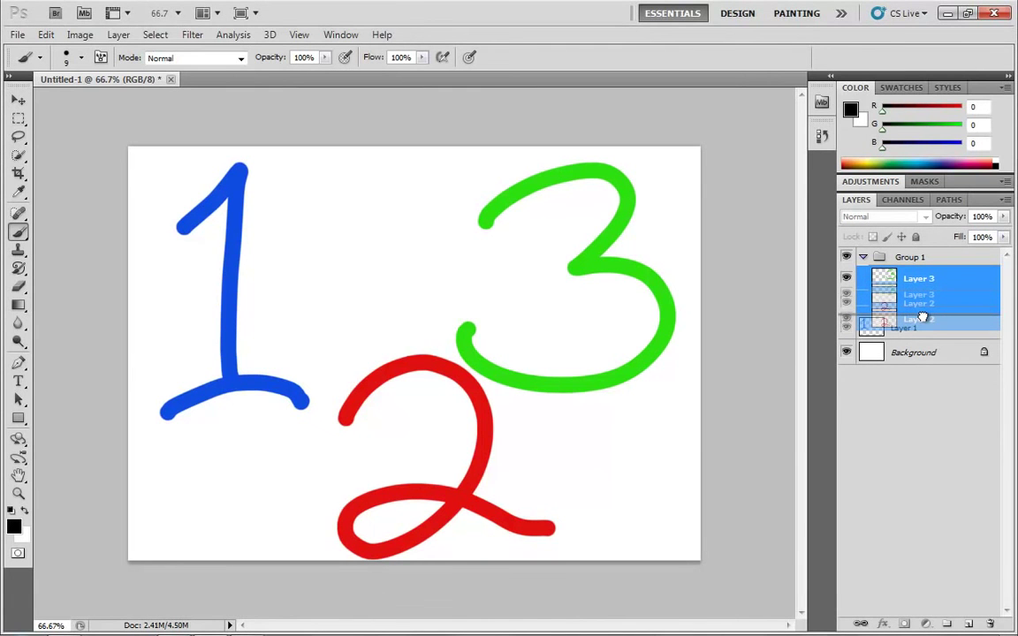
pyautogui.moveTo(922, 318); pyautogui.dragTo(920, 323)
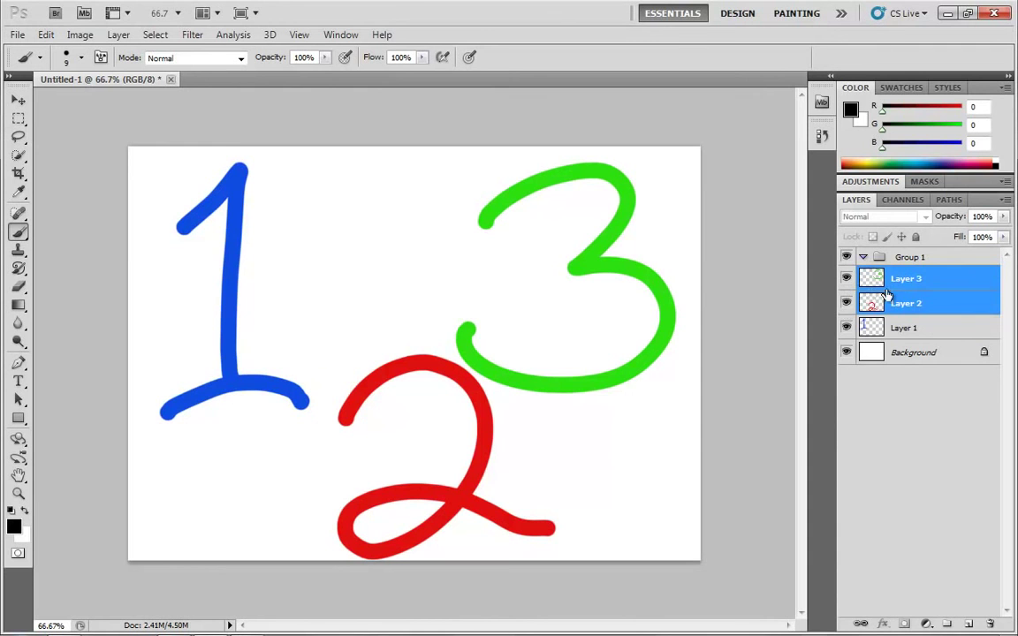
pyautogui.click(994, 623)
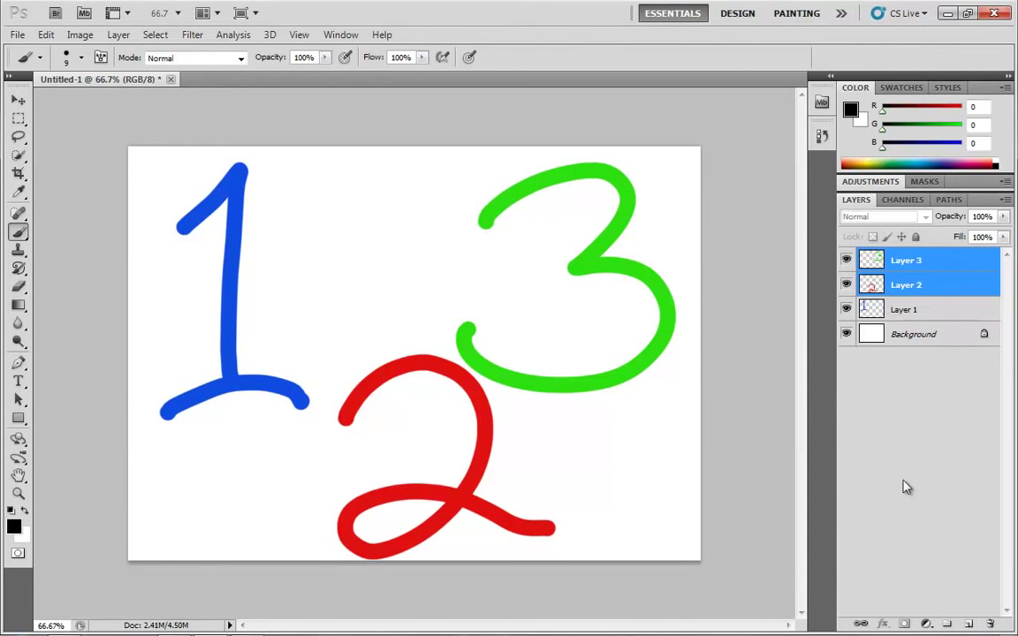
# Create a new blank layer above Layer 3 and delete it again
pyautogui.click(970, 623)
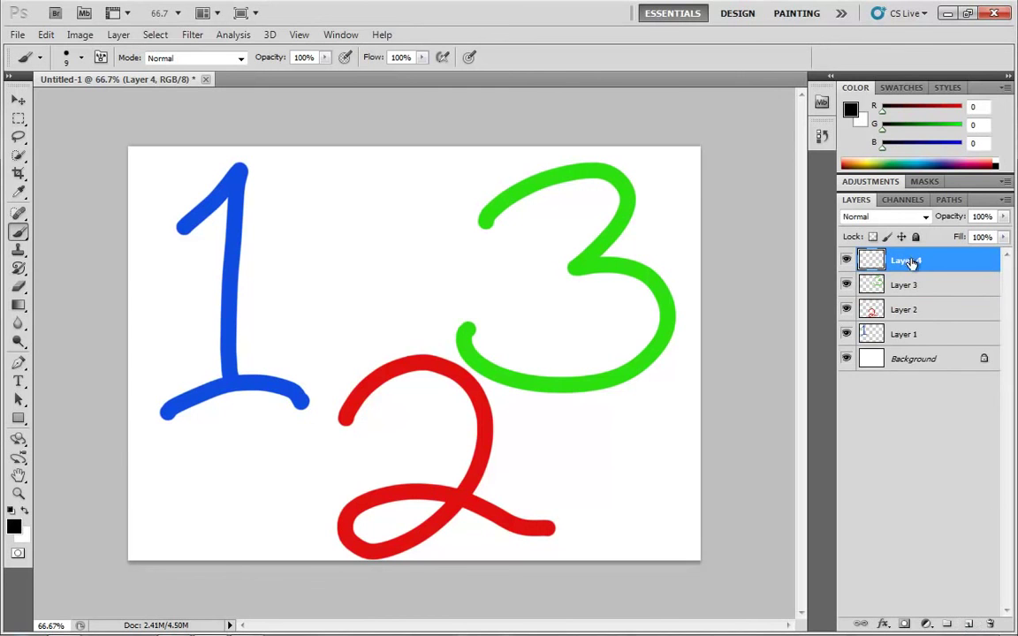
pyautogui.click(990, 625)
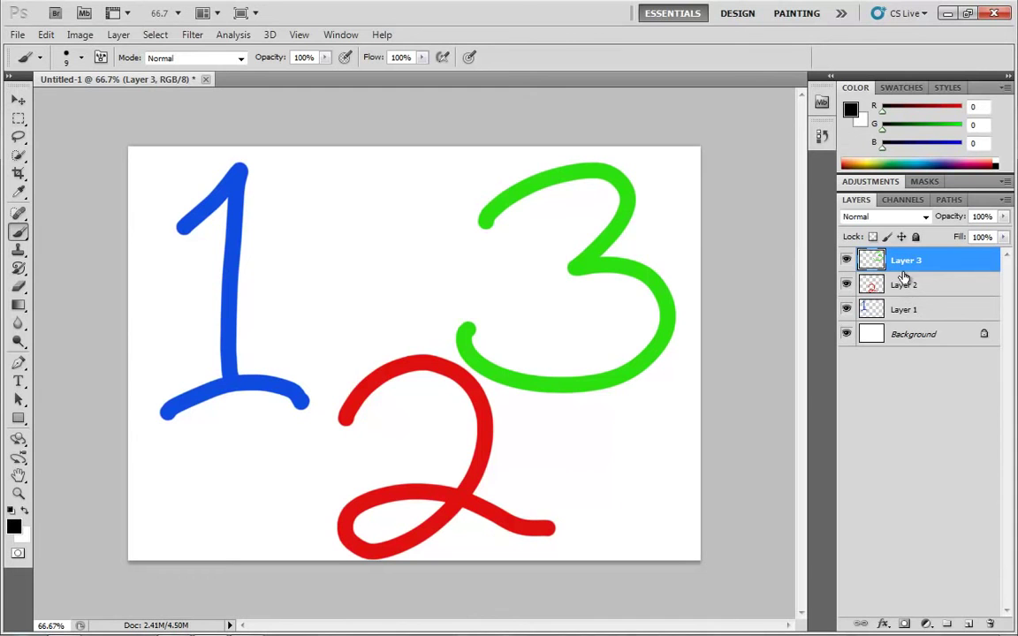
# Place a duplicate of Layer 3 further left, overlapping the numeral 1, and delete the duplicate layer
pyautogui.moveTo(902, 268); pyautogui.dragTo(946, 622)
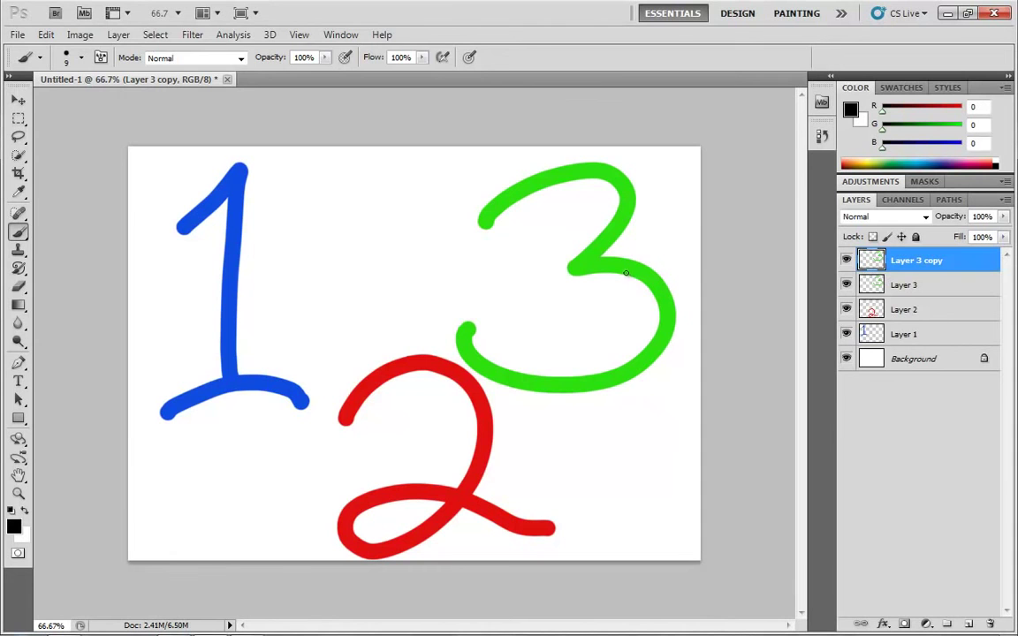
pyautogui.press('v')
pyautogui.moveTo(633, 283); pyautogui.dragTo(400, 264)
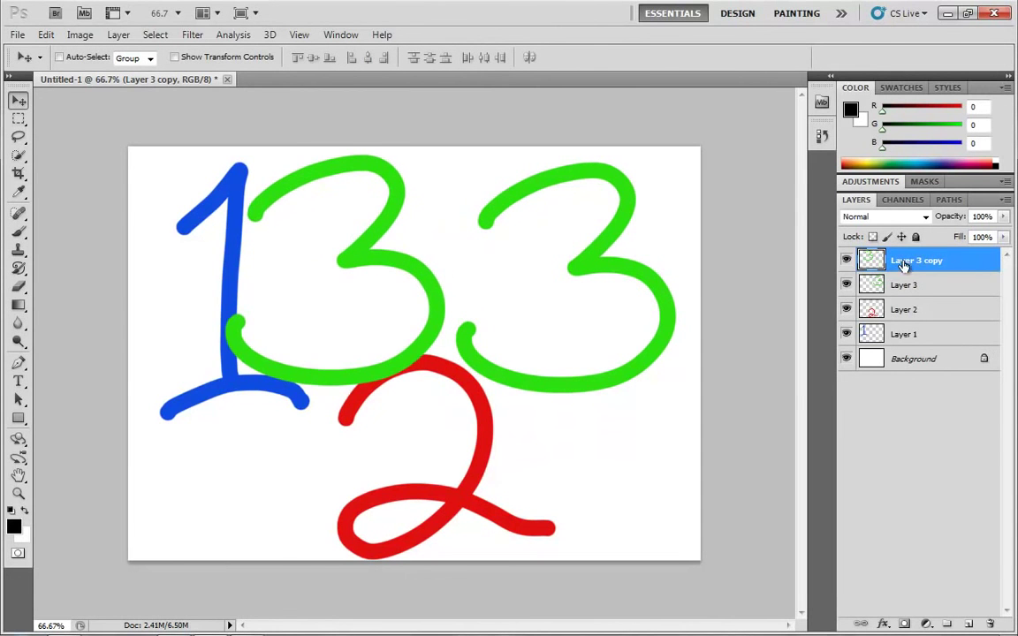
pyautogui.moveTo(905, 265); pyautogui.dragTo(989, 624)
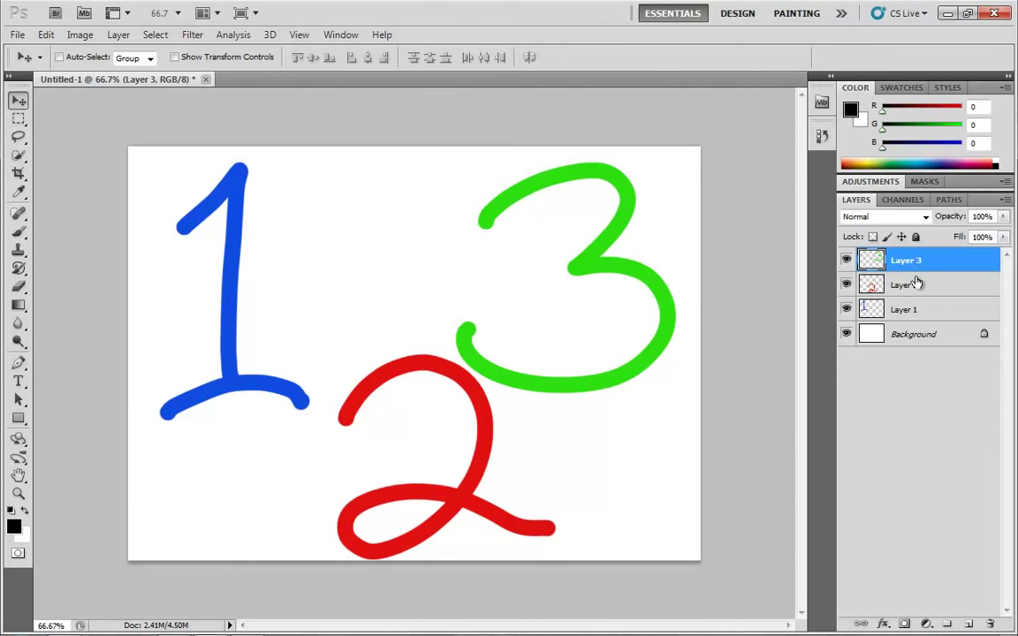
# Put Layer 3 and Layer 2 together into a new layer group
pyautogui.keyDown('shift'); pyautogui.click(858, 283); pyautogui.keyUp('shift')
pyautogui.moveTo(857, 286); pyautogui.dragTo(946, 624)
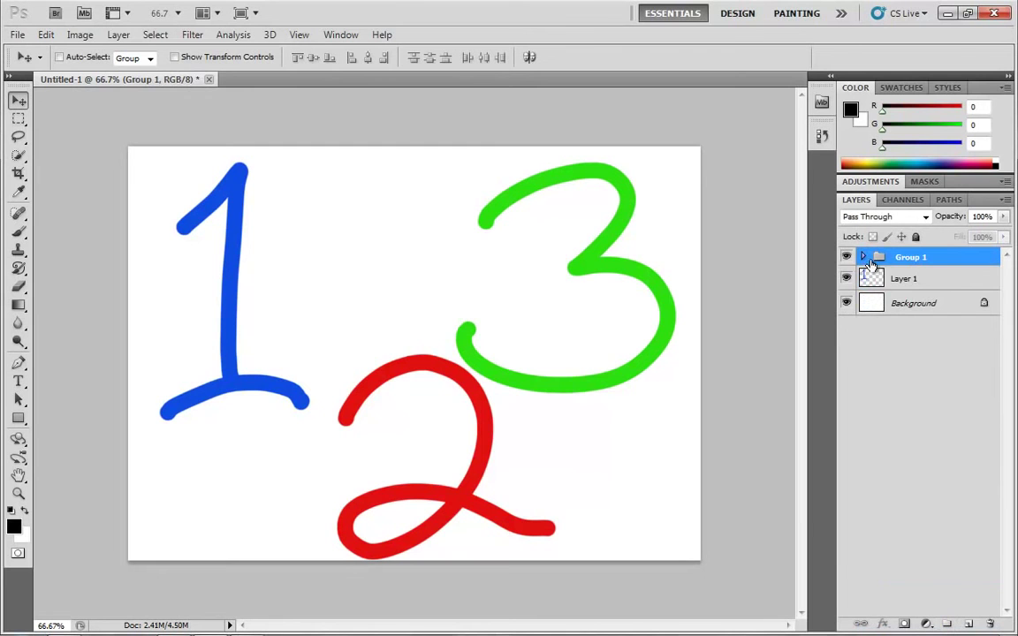
# Move Layer 3 and Layer 2 together out of Group 1 and delete the emptied group
pyautogui.click(864, 257)
pyautogui.click(943, 281)
pyautogui.keyDown('shift'); pyautogui.click(932, 306); pyautogui.keyUp('shift')
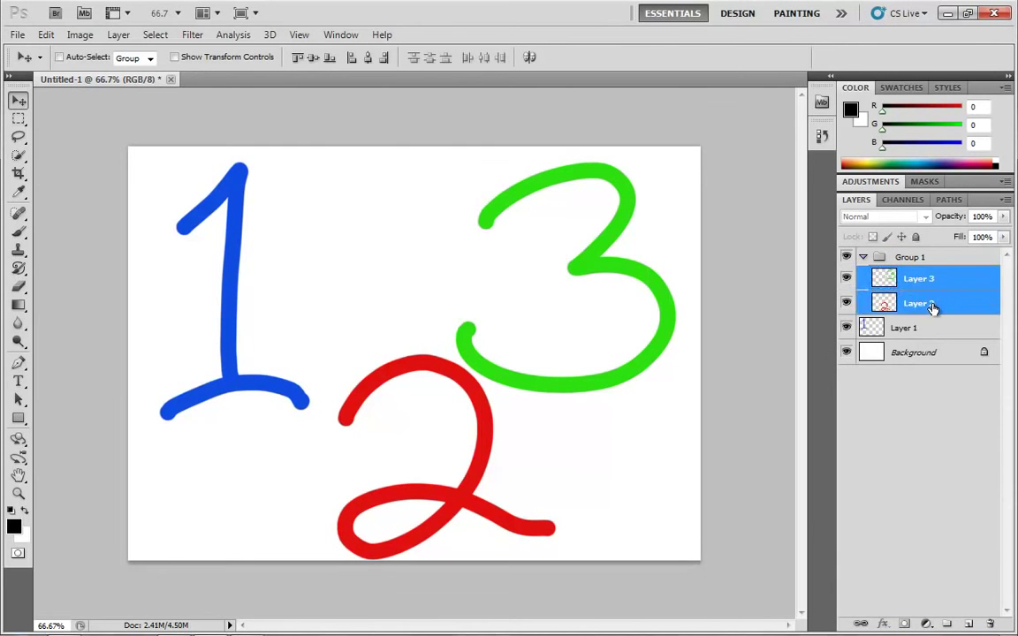
pyautogui.moveTo(932, 306); pyautogui.dragTo(933, 315)
pyautogui.click(919, 258)
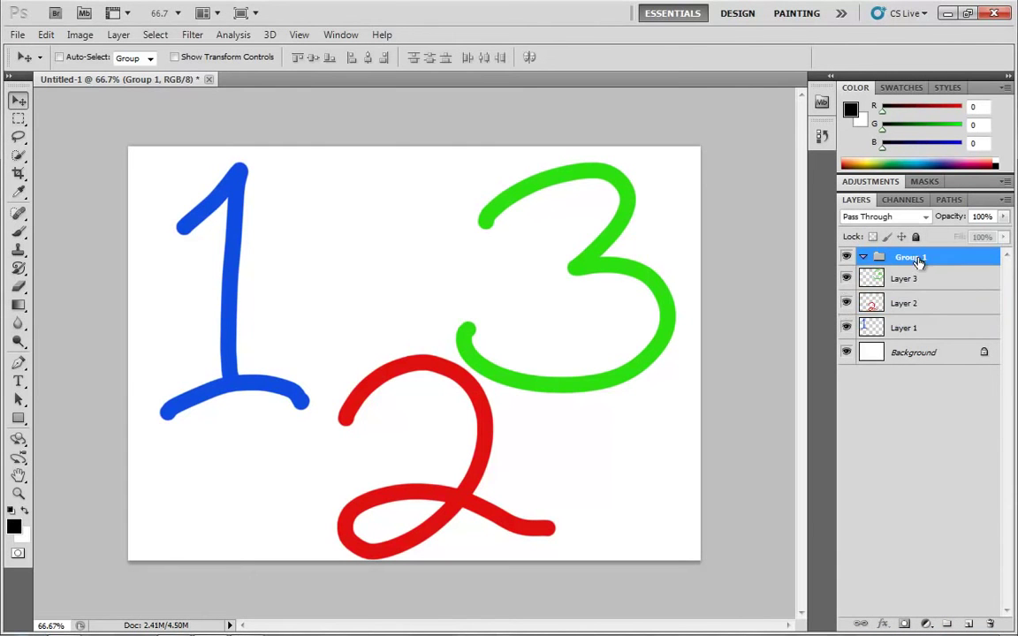
pyautogui.moveTo(919, 258); pyautogui.dragTo(990, 623)
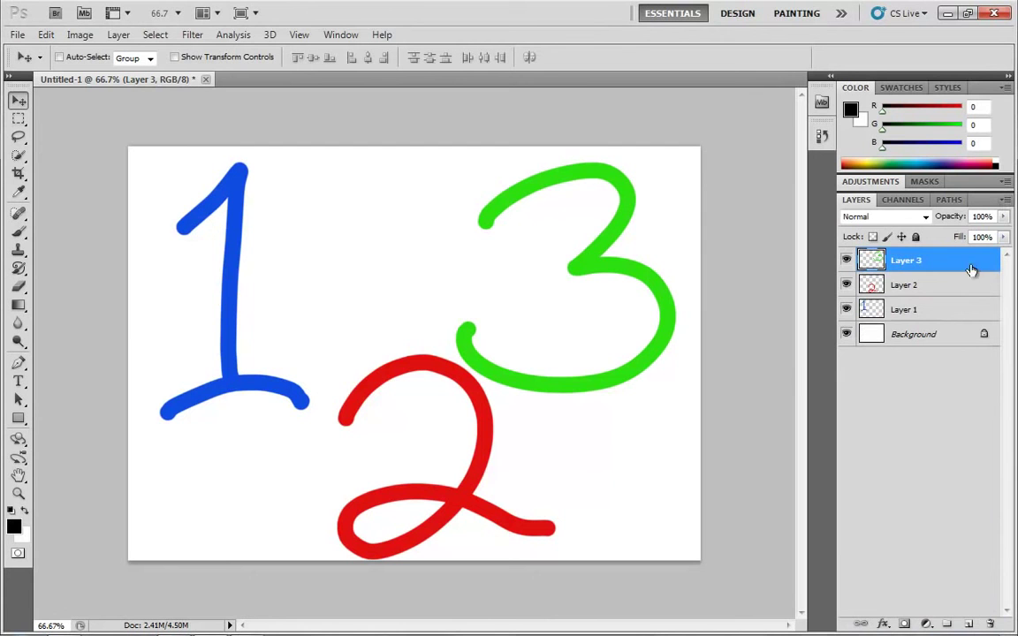
# View the name and color settings in Layer 3's properties, leaving them as they are
pyautogui.click(1004, 203)
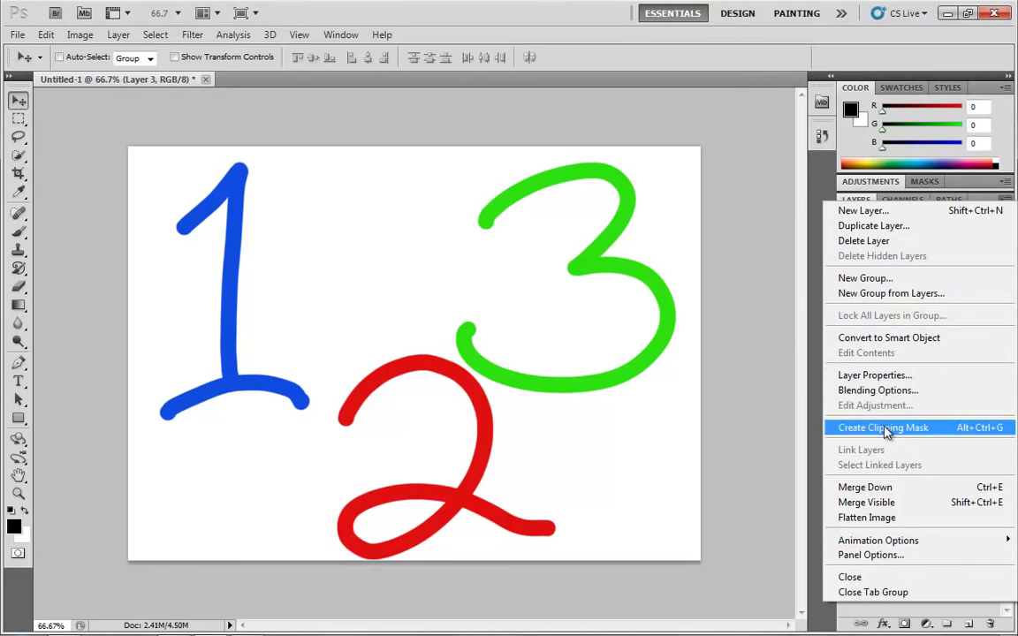
pyautogui.click(893, 382)
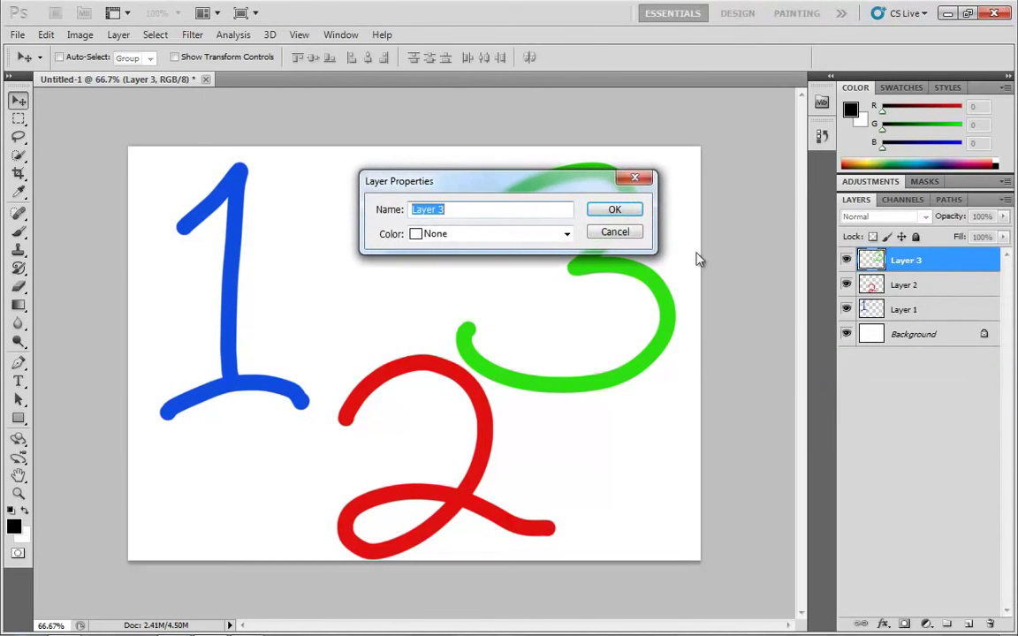
pyautogui.click(645, 182)
# Set the layer thumbnails to the largest size
pyautogui.click(1004, 199)
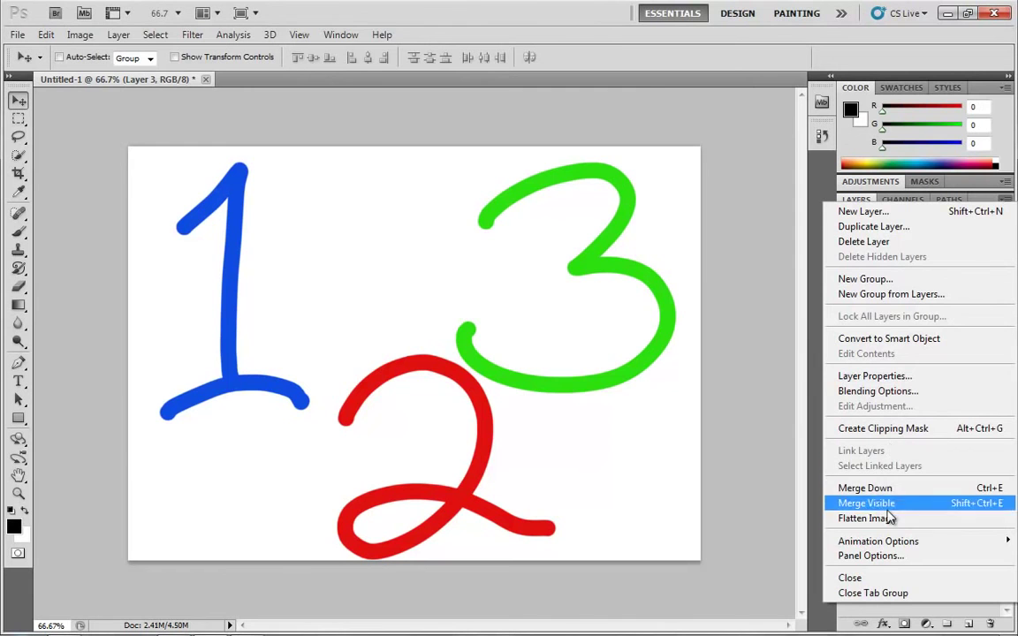
pyautogui.click(890, 562)
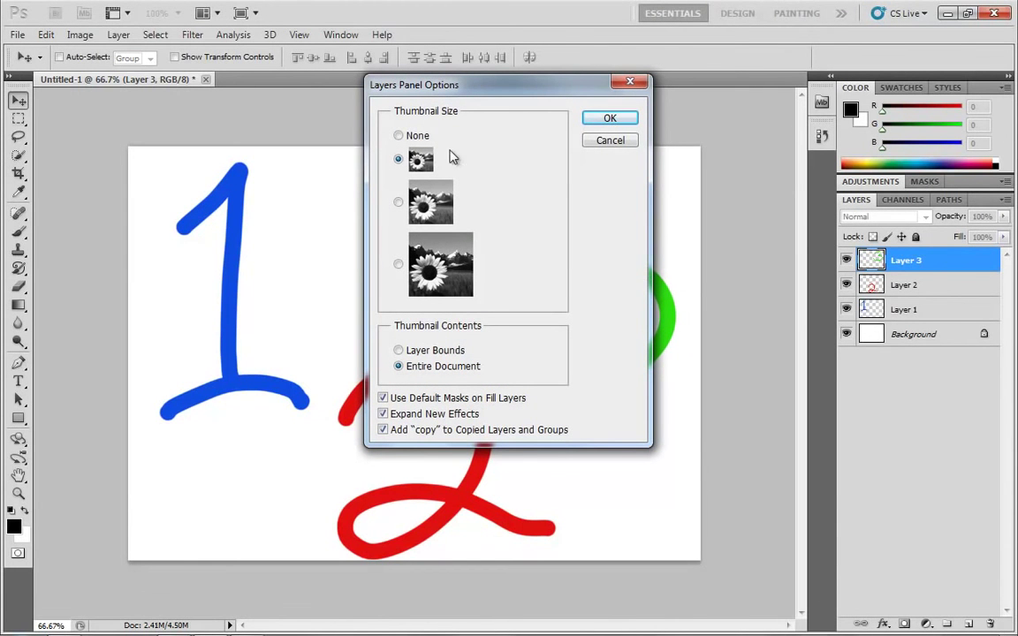
pyautogui.click(397, 264)
pyautogui.click(607, 121)
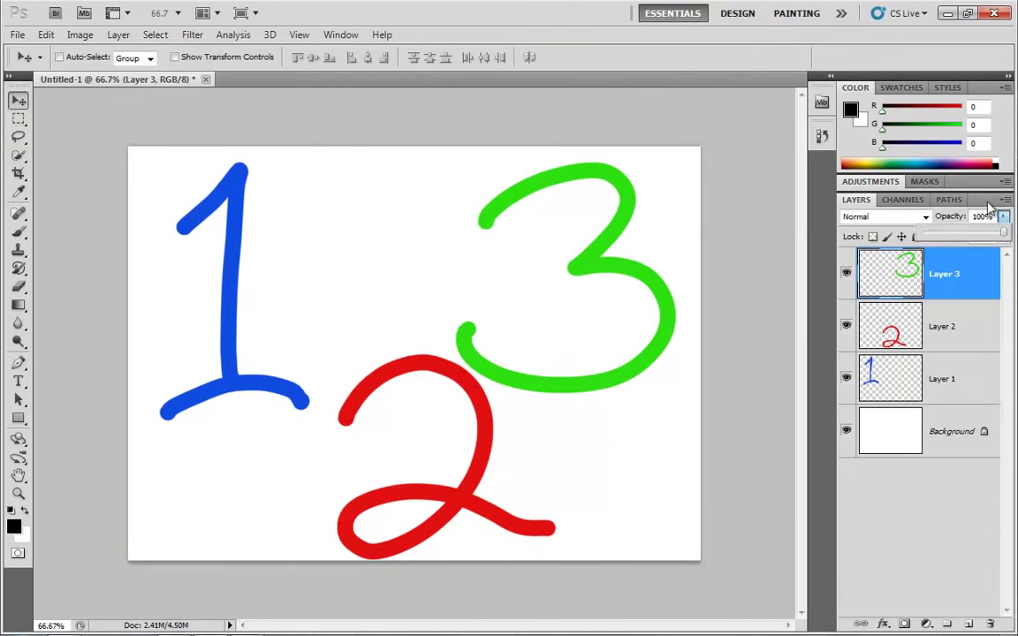
# Set the layer thumbnail contents to Layer Bounds while keeping the largest thumbnail size
pyautogui.click(1005, 199)
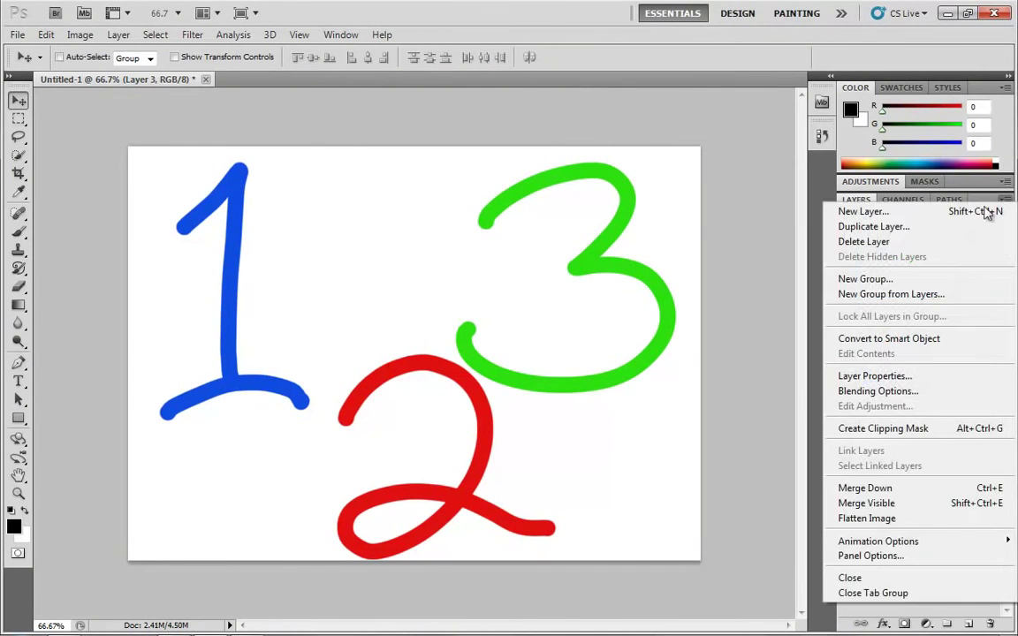
pyautogui.click(871, 556)
pyautogui.click(398, 159)
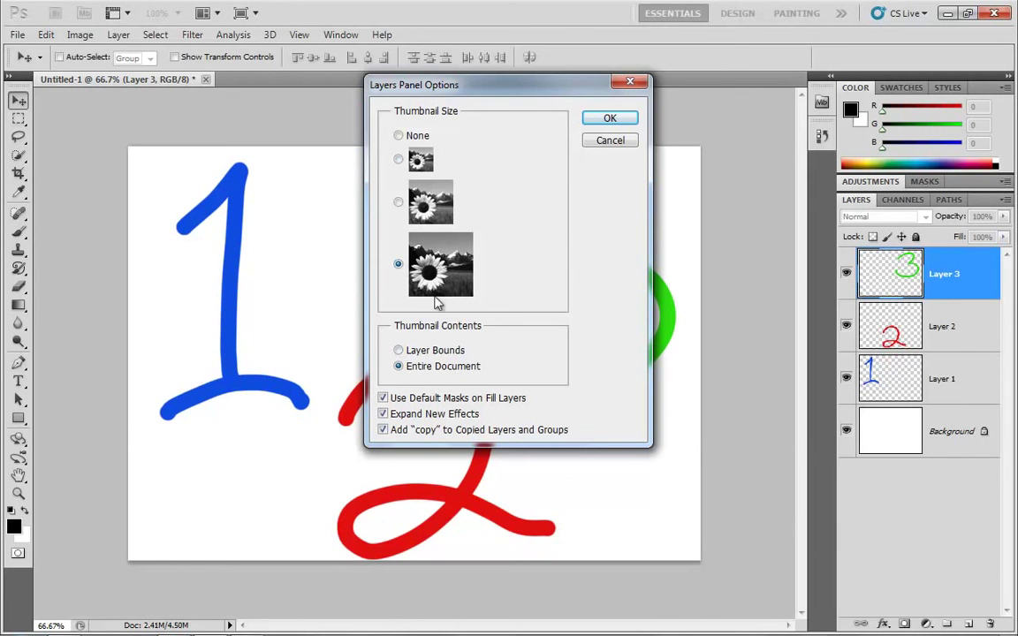
pyautogui.click(428, 351)
pyautogui.click(609, 118)
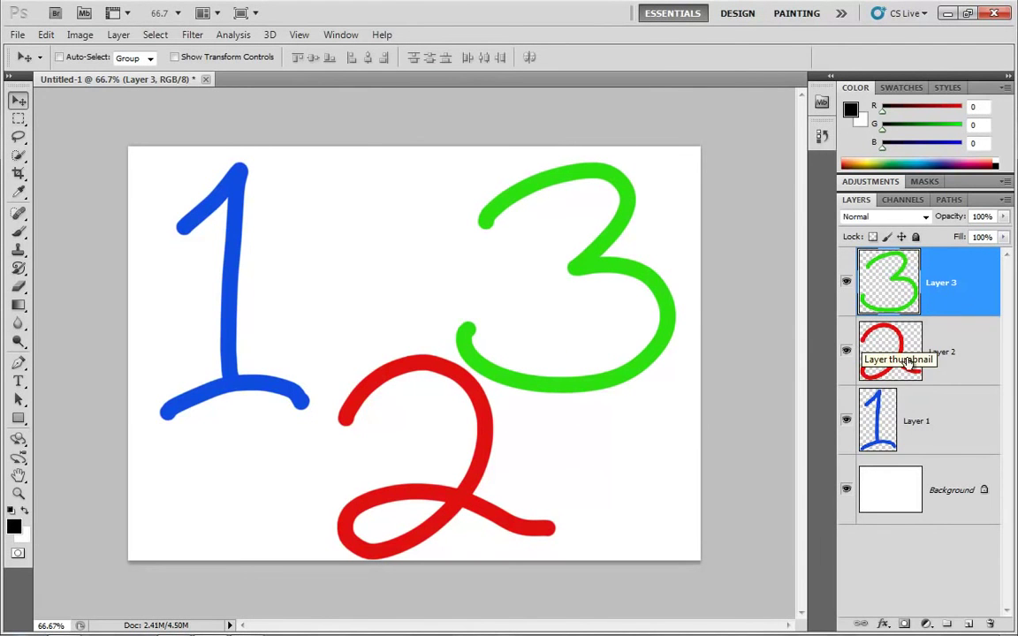
# Set the layer thumbnail contents back to Entire Document
pyautogui.click(1005, 199)
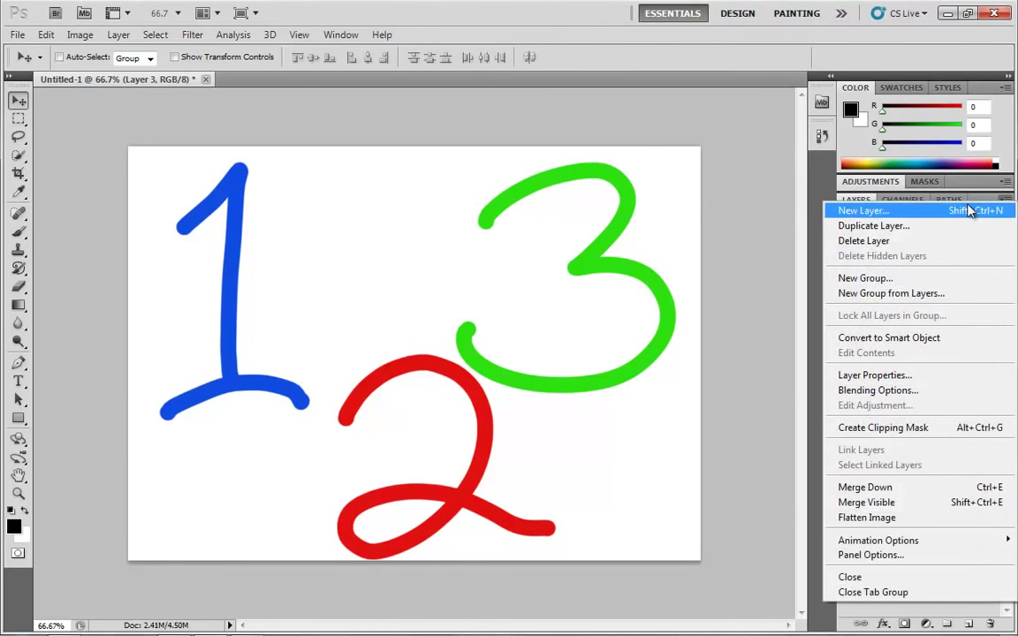
pyautogui.click(870, 555)
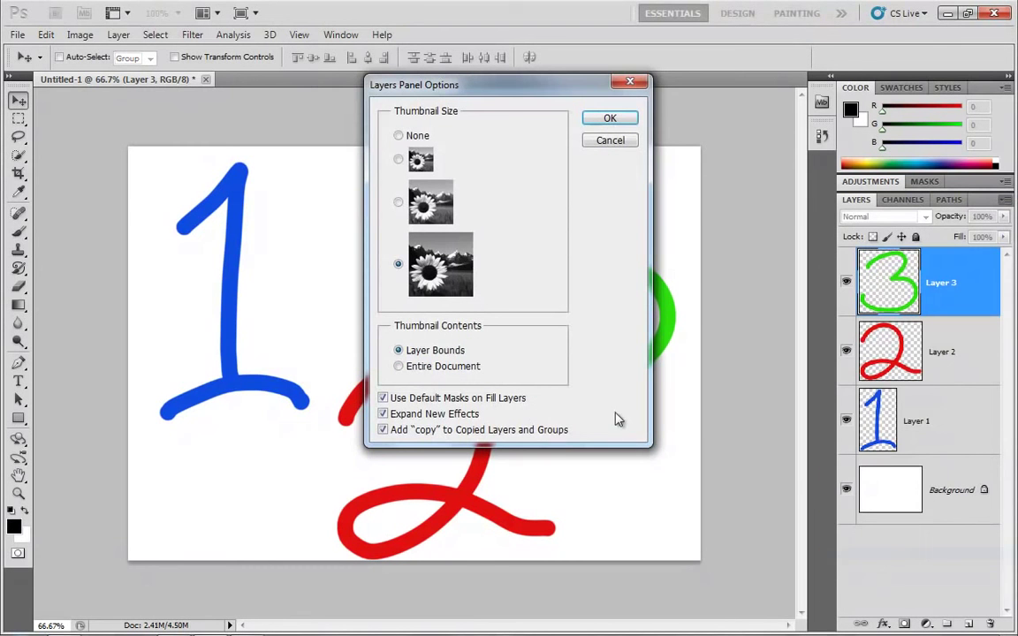
pyautogui.click(426, 369)
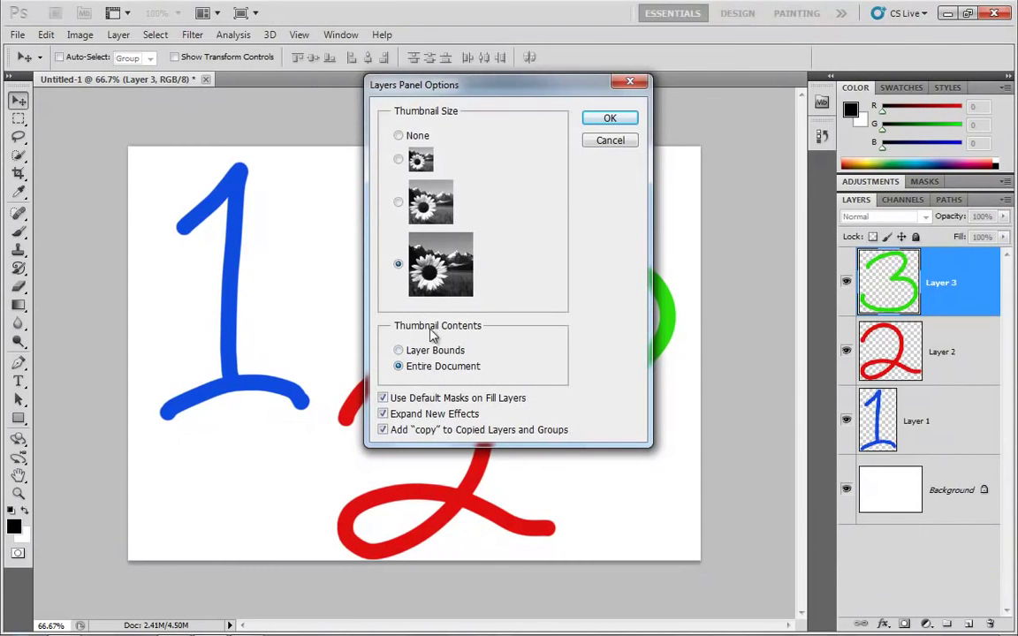
pyautogui.click(595, 121)
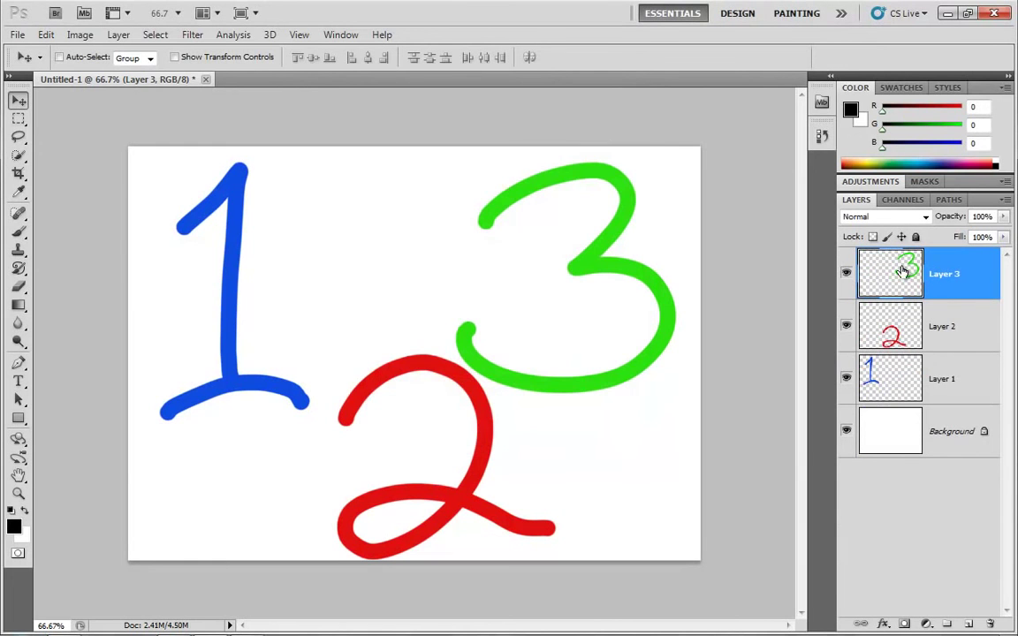
# Examine the Use Default Masks on Fill Layers setting in the Layers Panel Options
pyautogui.click(1005, 202)
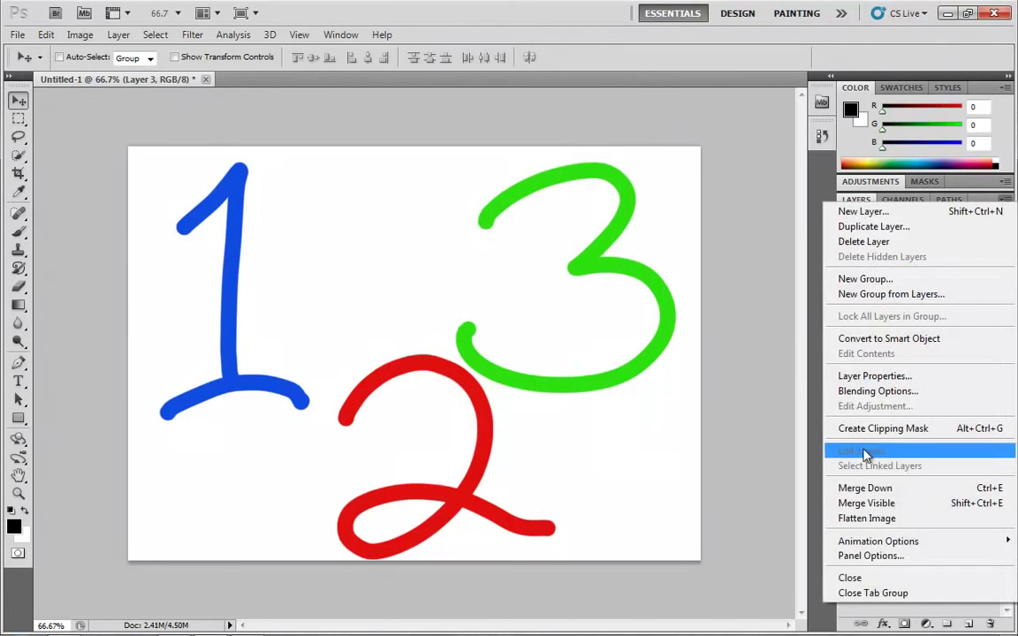
pyautogui.click(865, 556)
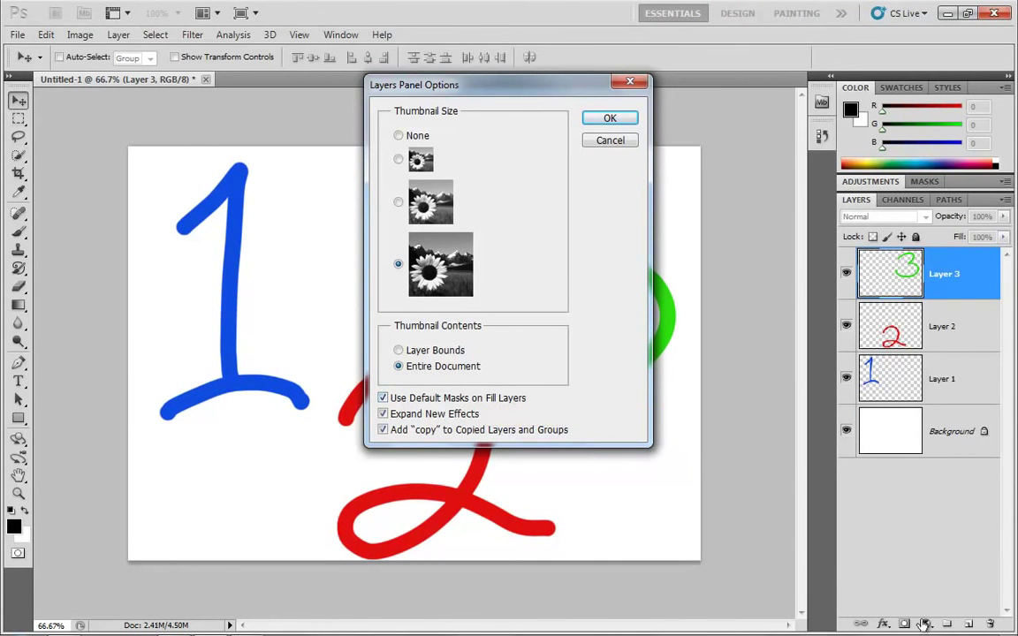
pyautogui.click(610, 119)
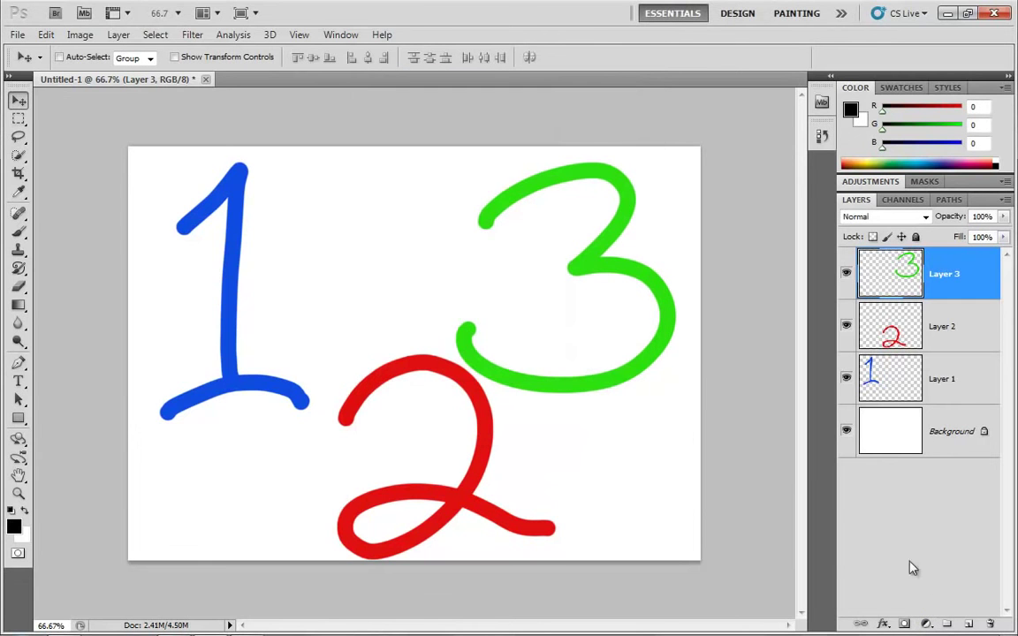
# Add a black Solid Color fill layer above Layer 3
pyautogui.click(926, 624)
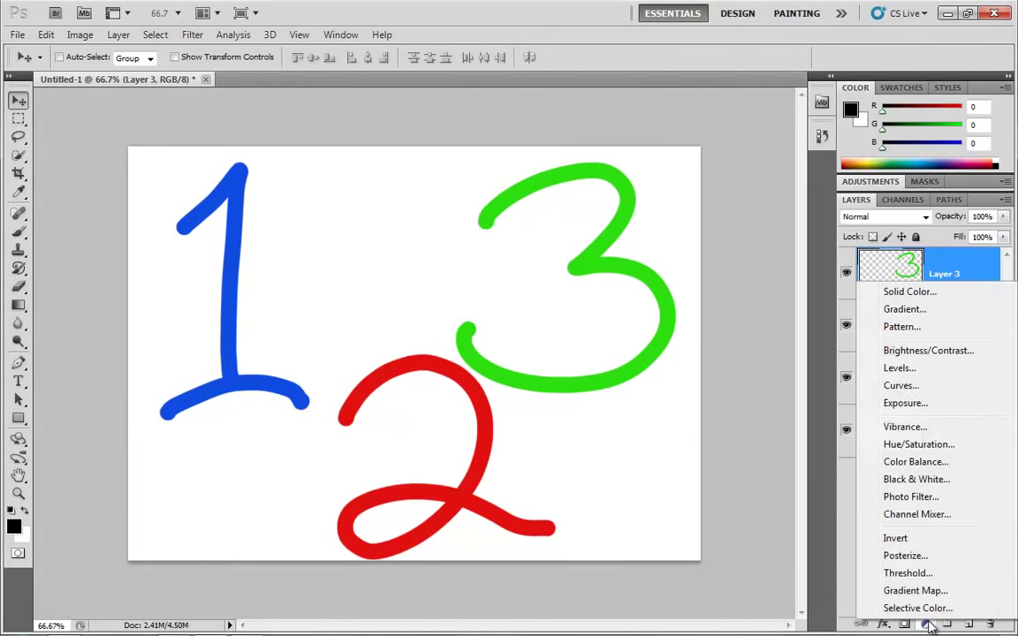
pyautogui.click(901, 295)
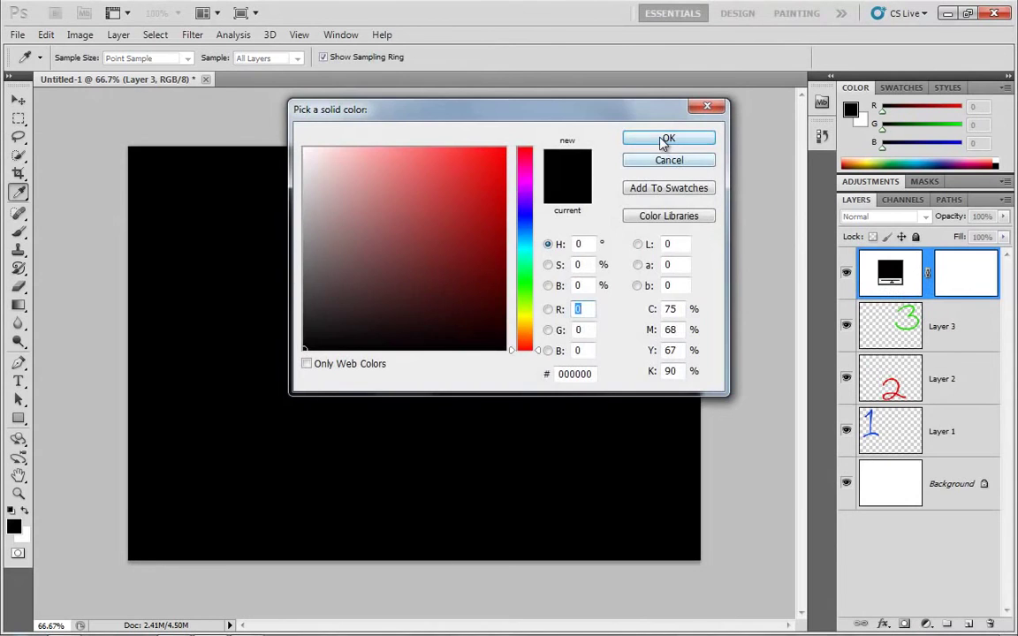
pyautogui.click(664, 139)
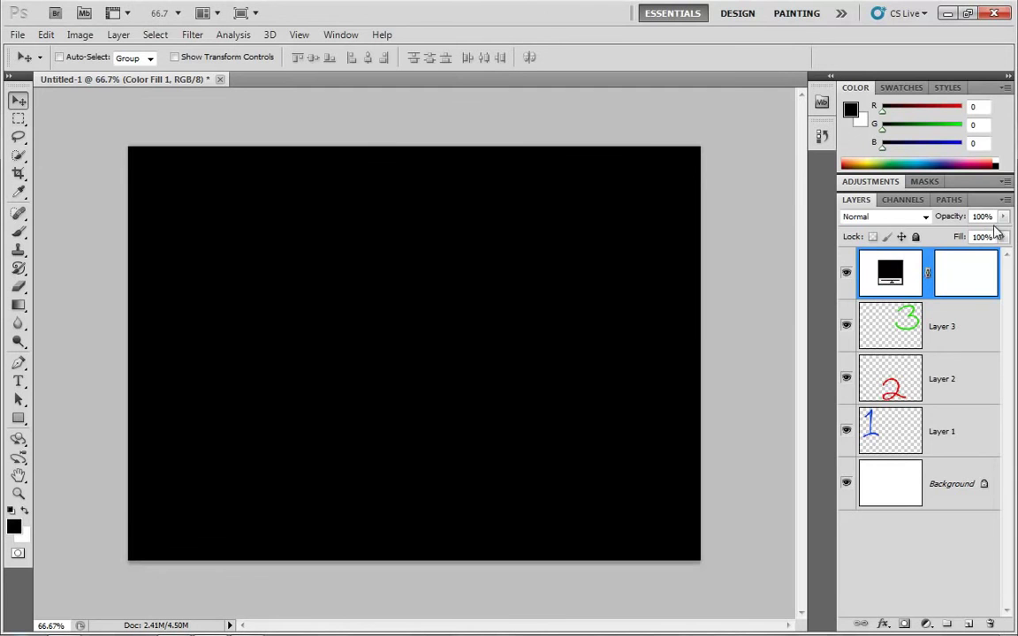
# Check the Layers Panel Options once more and delete the black color fill layer
pyautogui.click(1005, 201)
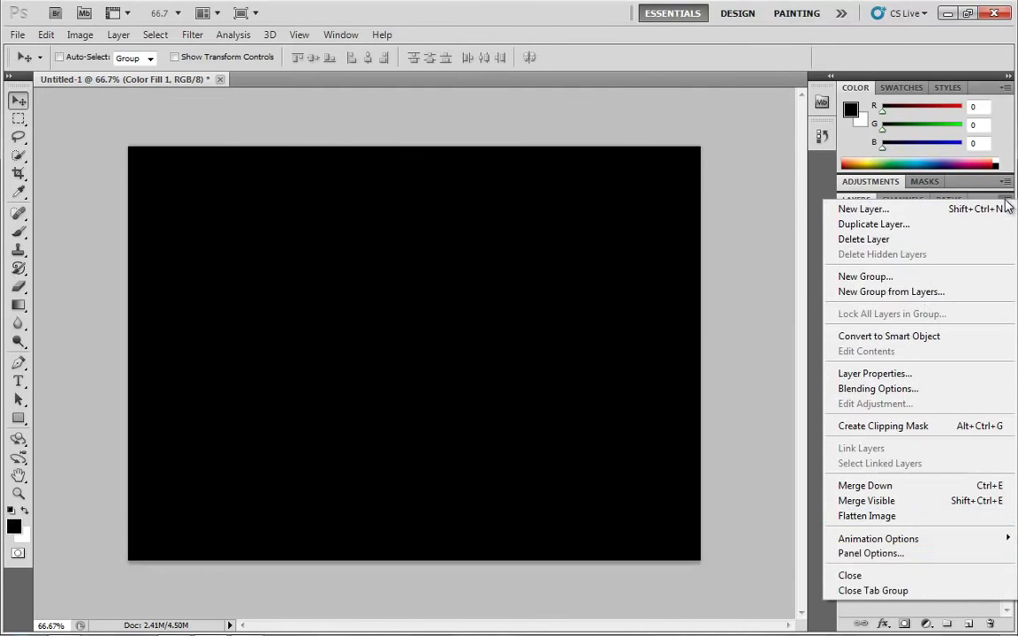
pyautogui.click(848, 554)
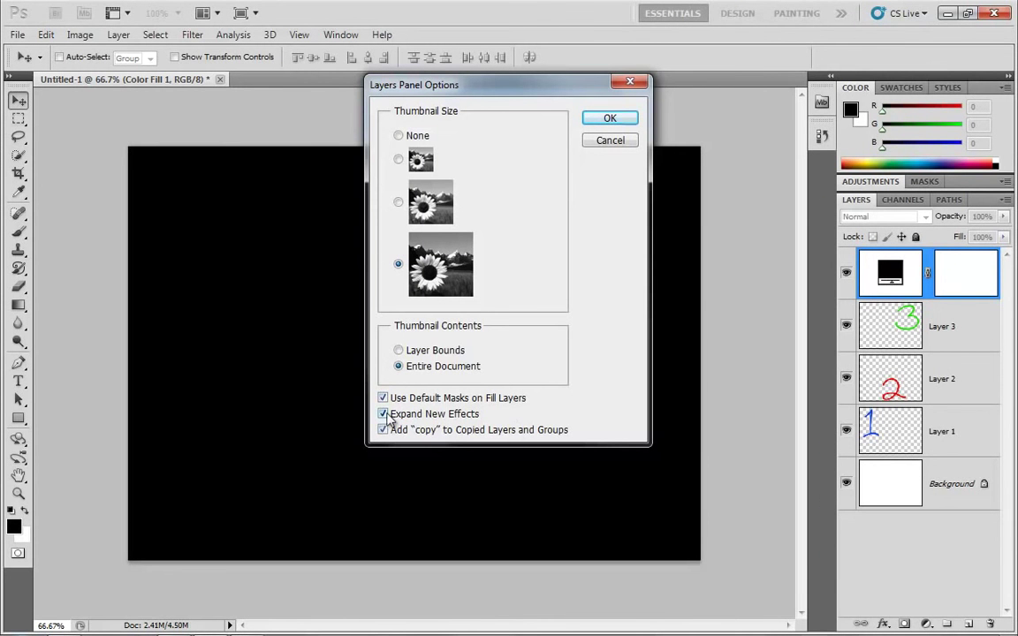
pyautogui.click(609, 118)
pyautogui.click(892, 331)
pyautogui.moveTo(916, 279); pyautogui.dragTo(989, 624)
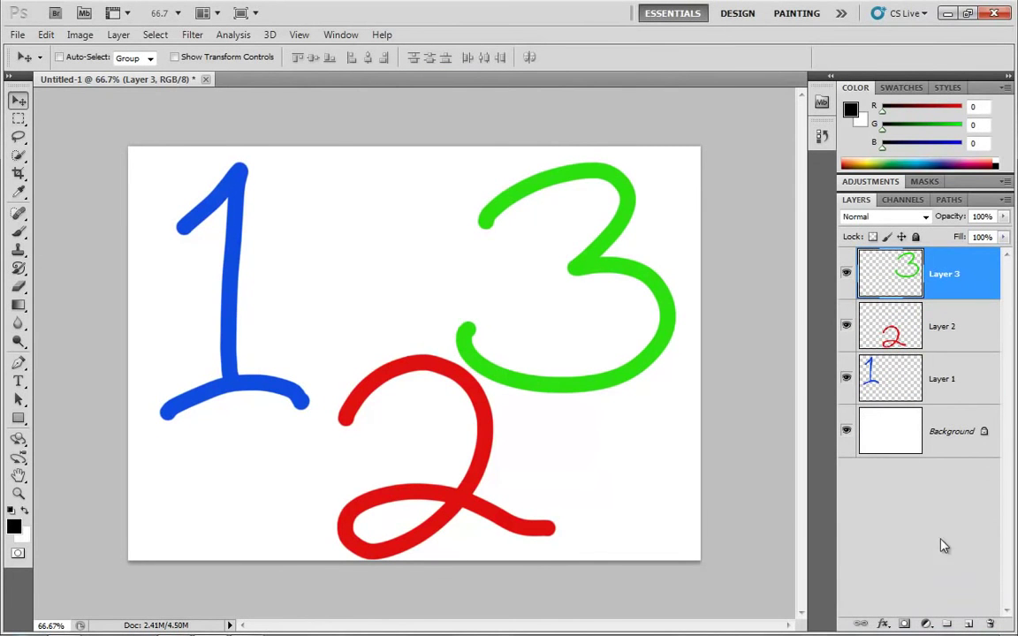
# Apply a black outside Stroke effect to Layer 3 and delete the layer's effects
pyautogui.click(884, 624)
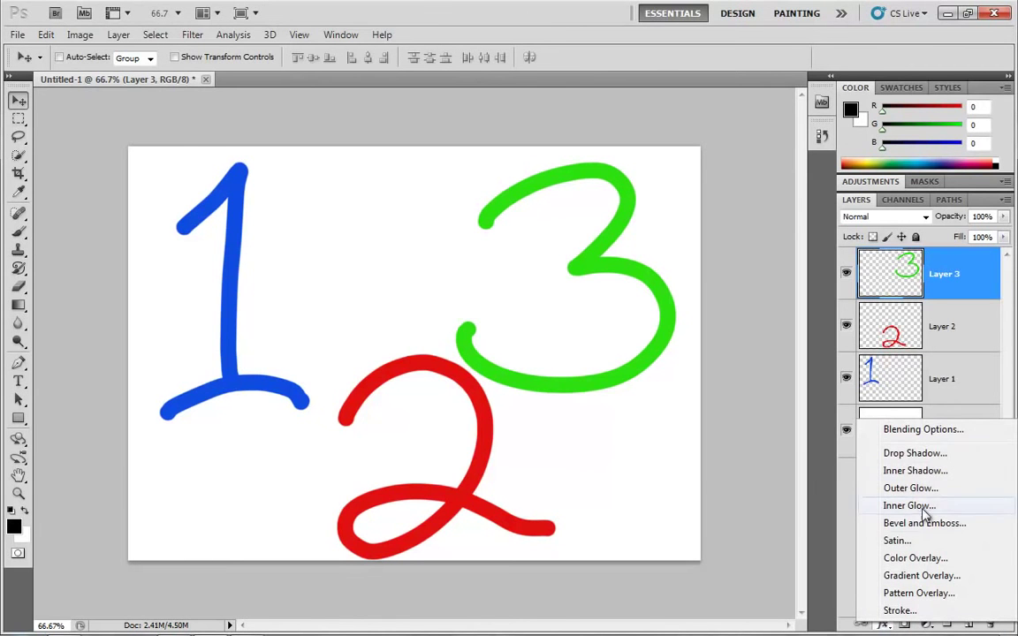
pyautogui.click(910, 610)
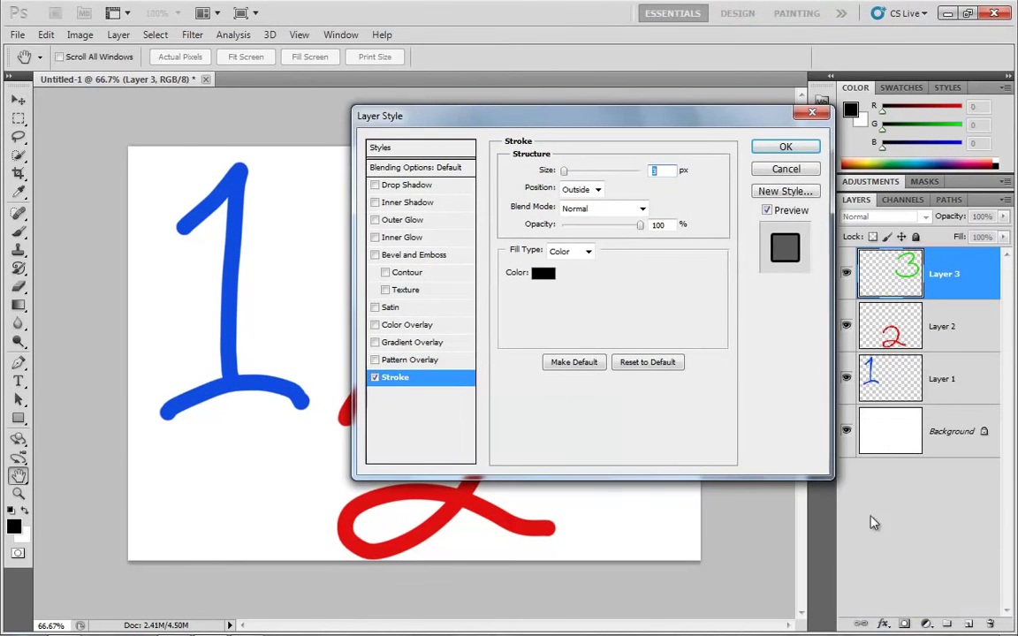
pyautogui.click(795, 146)
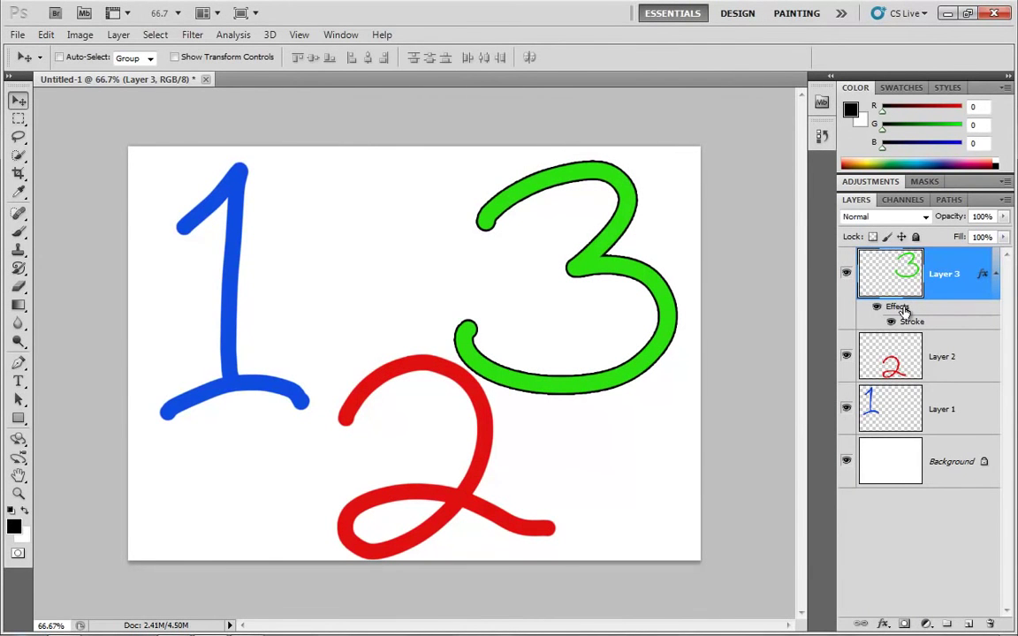
pyautogui.moveTo(898, 311)
pyautogui.mouseDown()
pyautogui.moveTo(928, 454)
pyautogui.moveTo(989, 625)
pyautogui.mouseUp()
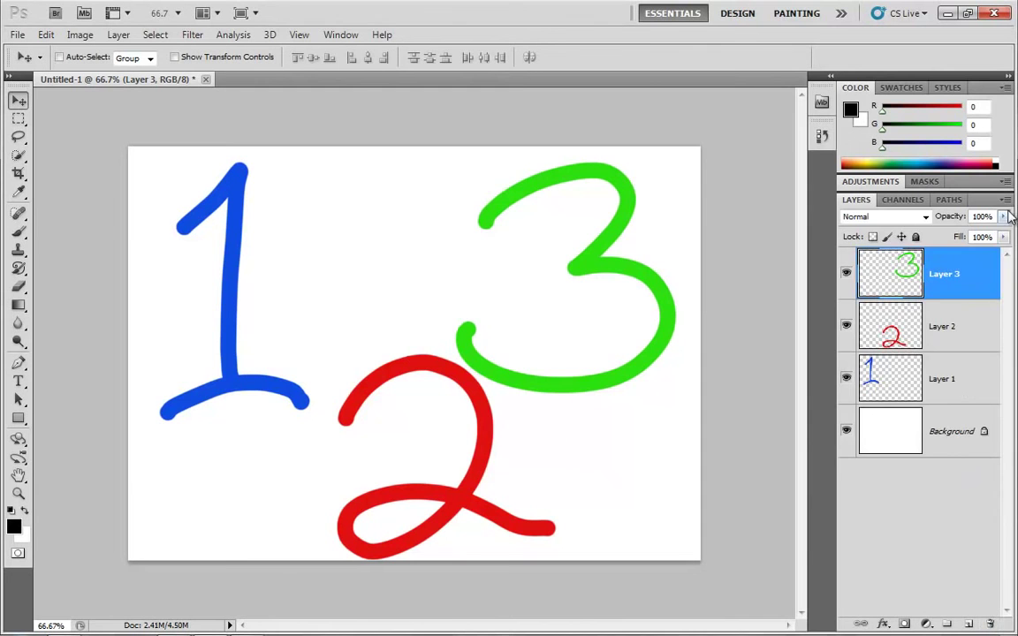
# Turn off Expand New Effects in the Layers Panel Options
pyautogui.click(1005, 199)
pyautogui.click(901, 556)
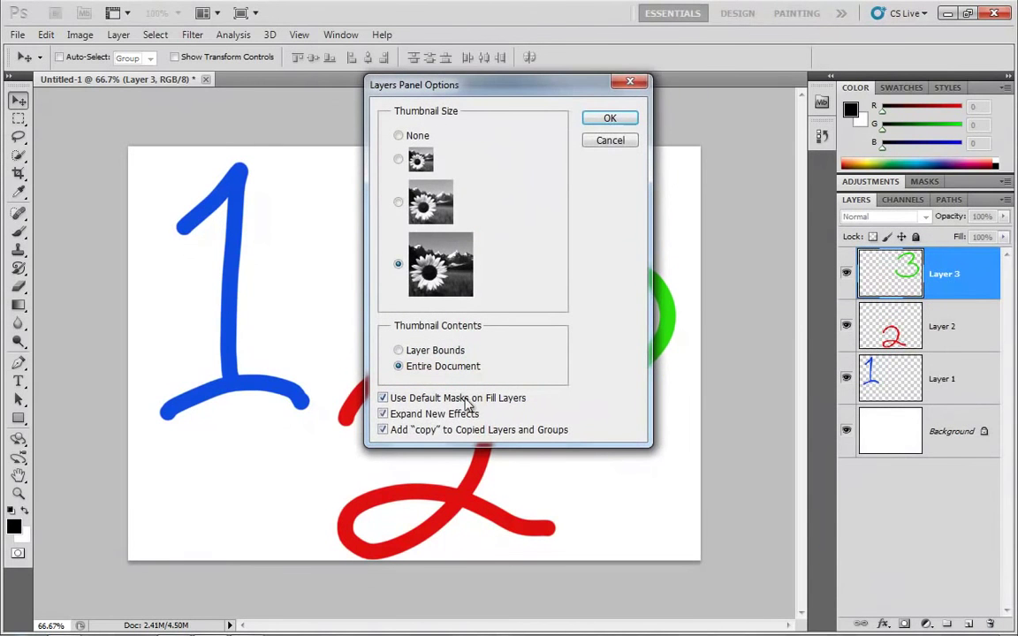
pyautogui.click(619, 120)
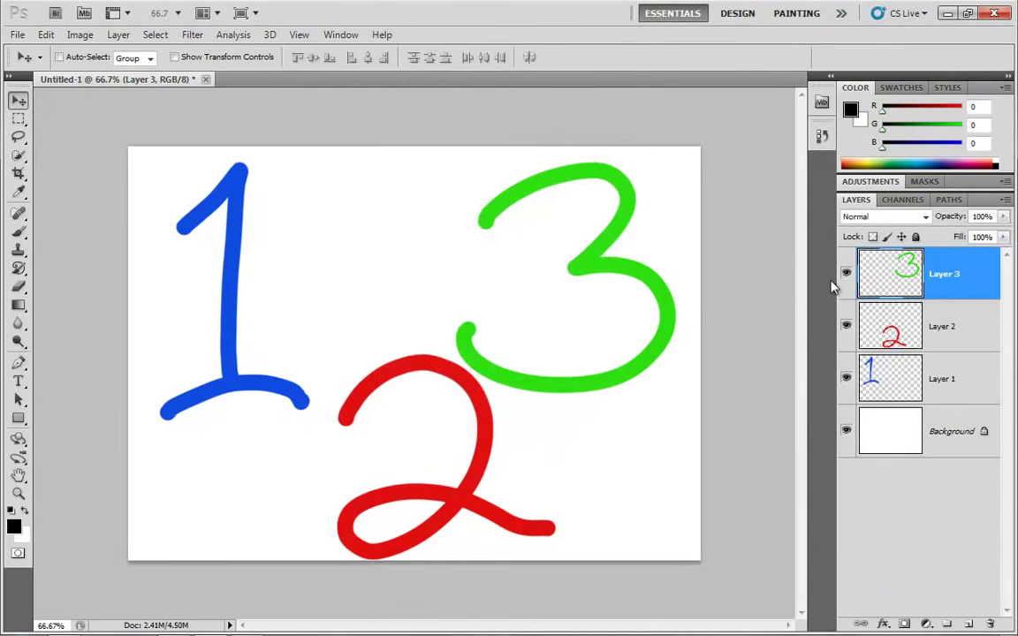
# Give the numeral 3 layer the black Stroke again and remove its effects once more
pyautogui.click(882, 623)
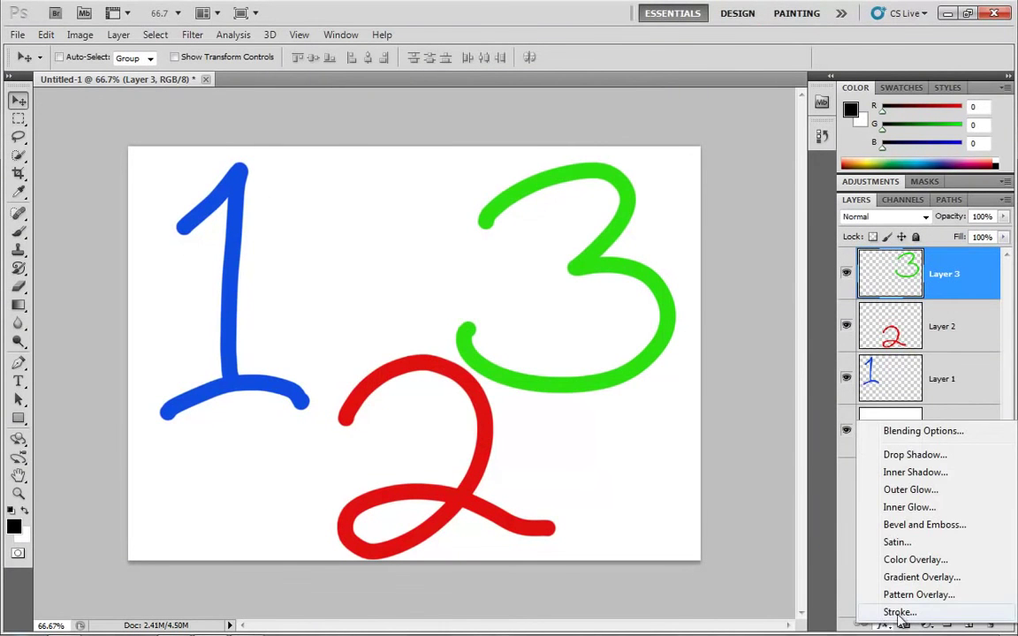
pyautogui.click(887, 606)
pyautogui.click(781, 152)
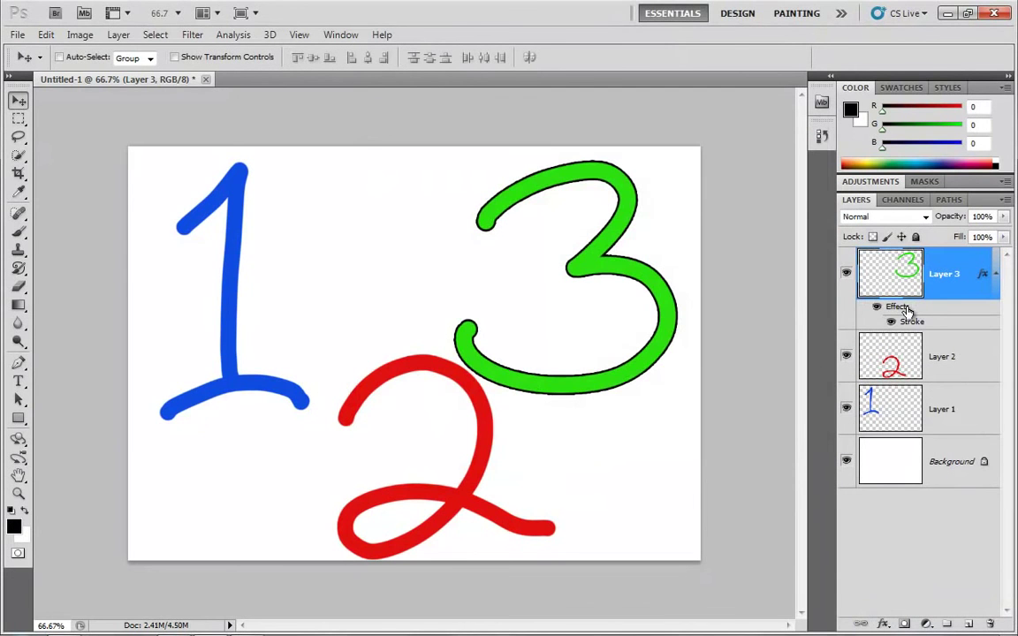
pyautogui.moveTo(907, 311); pyautogui.dragTo(989, 623)
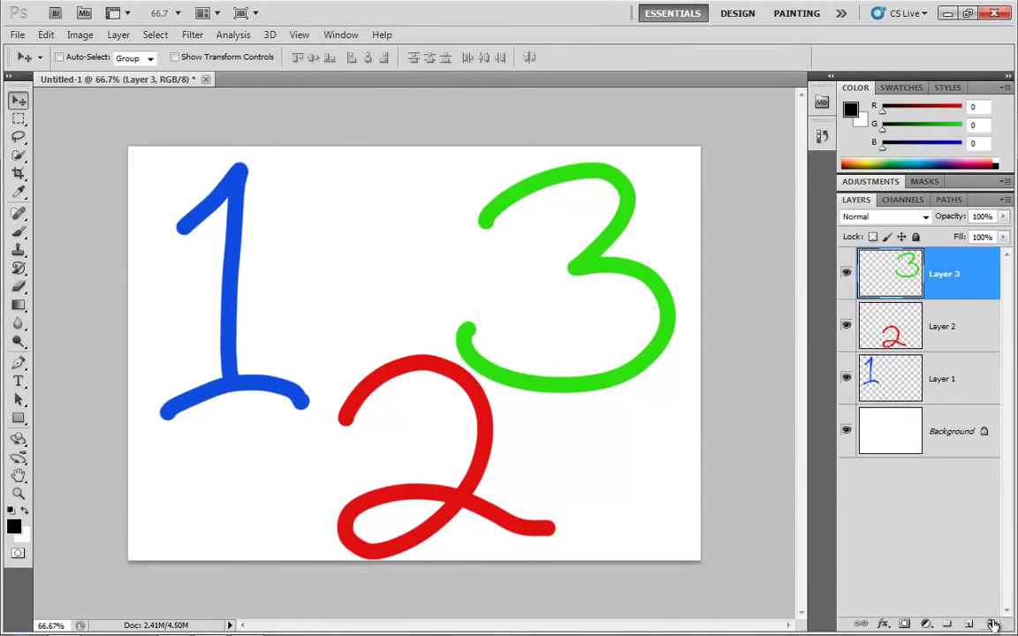
pyautogui.click(1005, 199)
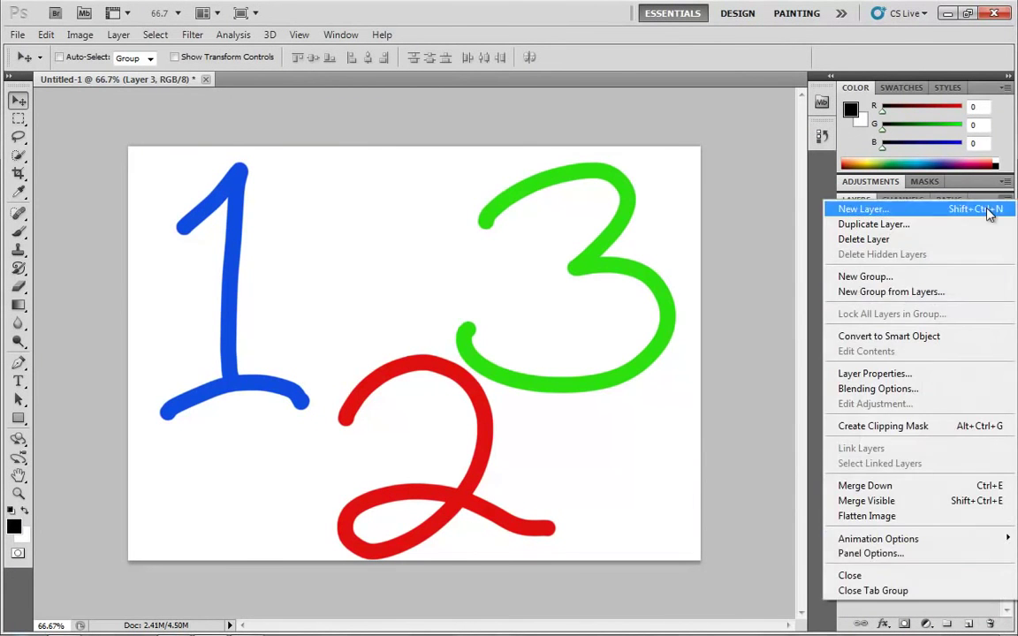
pyautogui.click(905, 553)
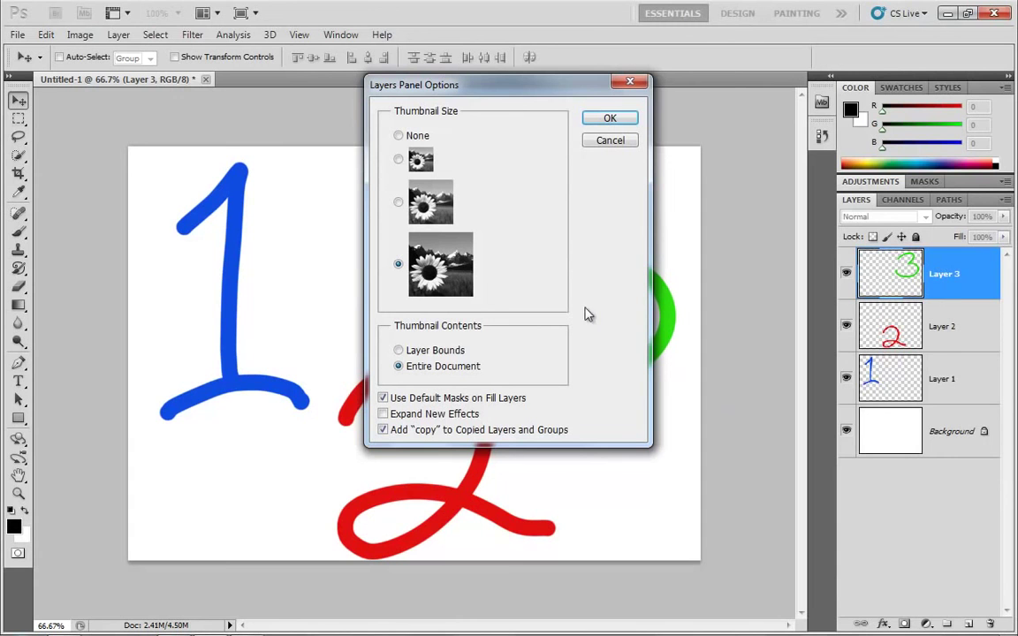
pyautogui.click(429, 414)
pyautogui.click(610, 143)
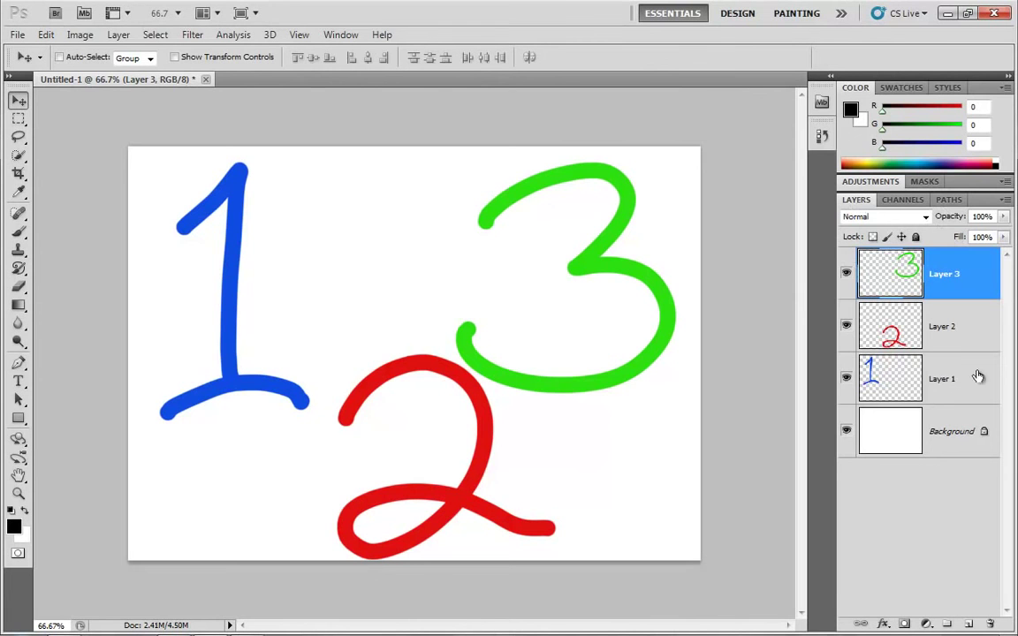
# Set the layer thumbnails to the smallest picture size
pyautogui.click(1005, 199)
pyautogui.click(839, 554)
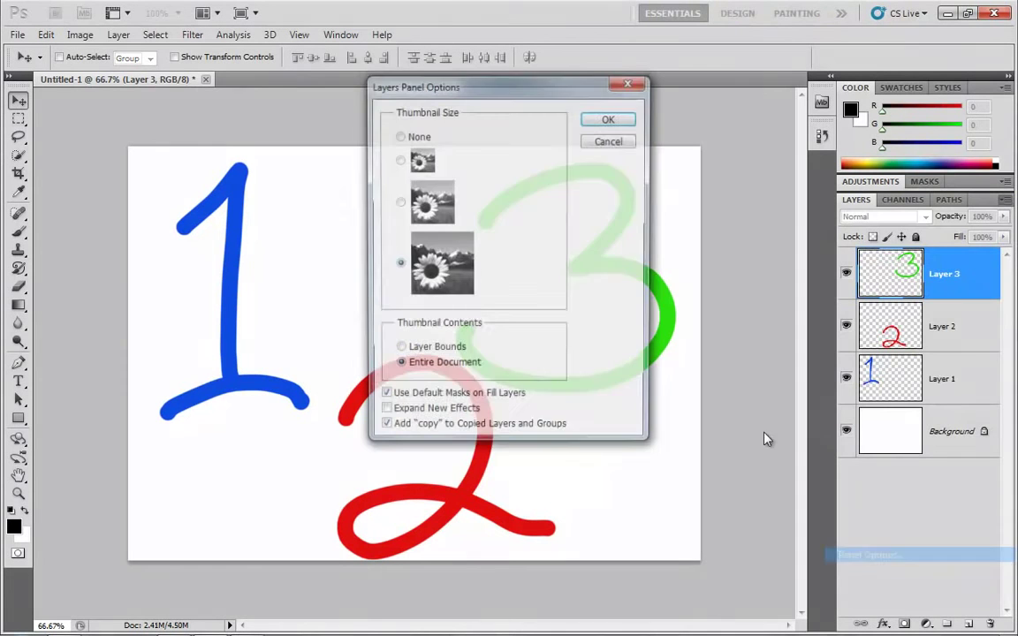
pyautogui.click(399, 159)
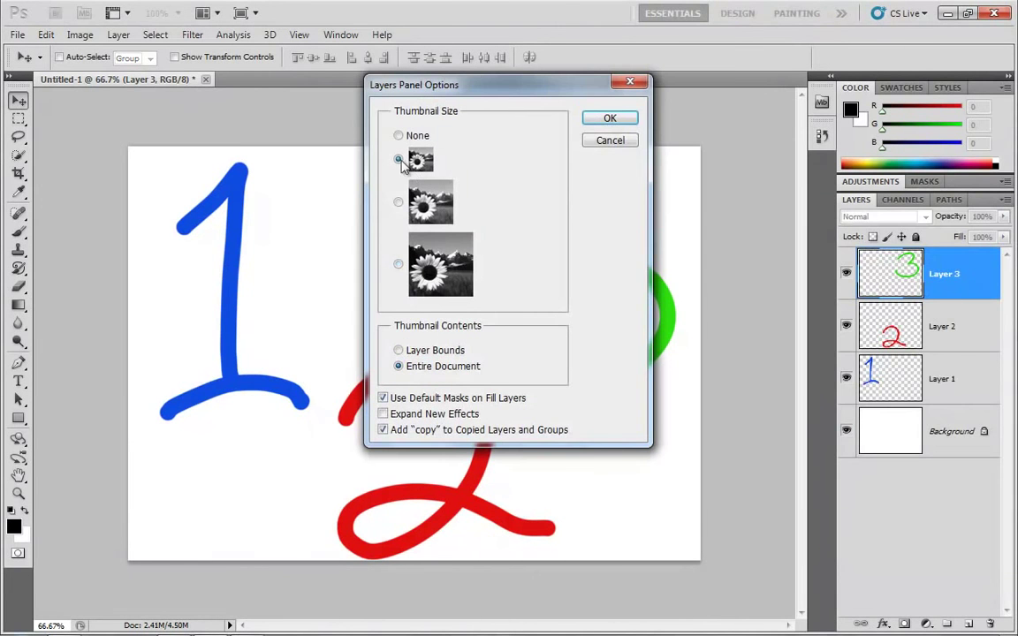
pyautogui.click(610, 120)
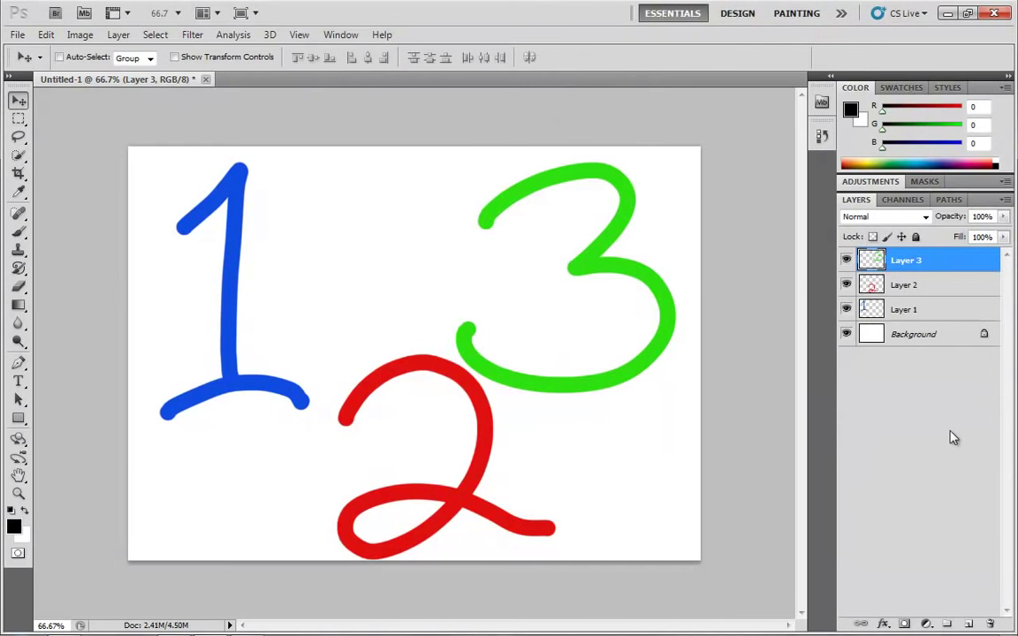